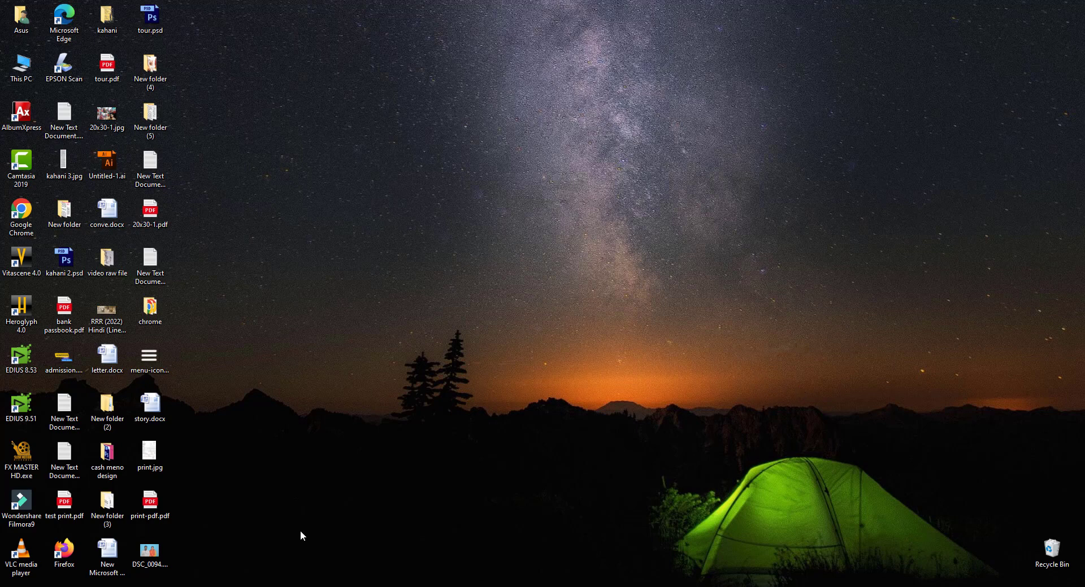
- Switch to Photoshop and fill a rectangle over the canvas's upper half with the dark red foreground colour on a new layer
left_click(169, 542)
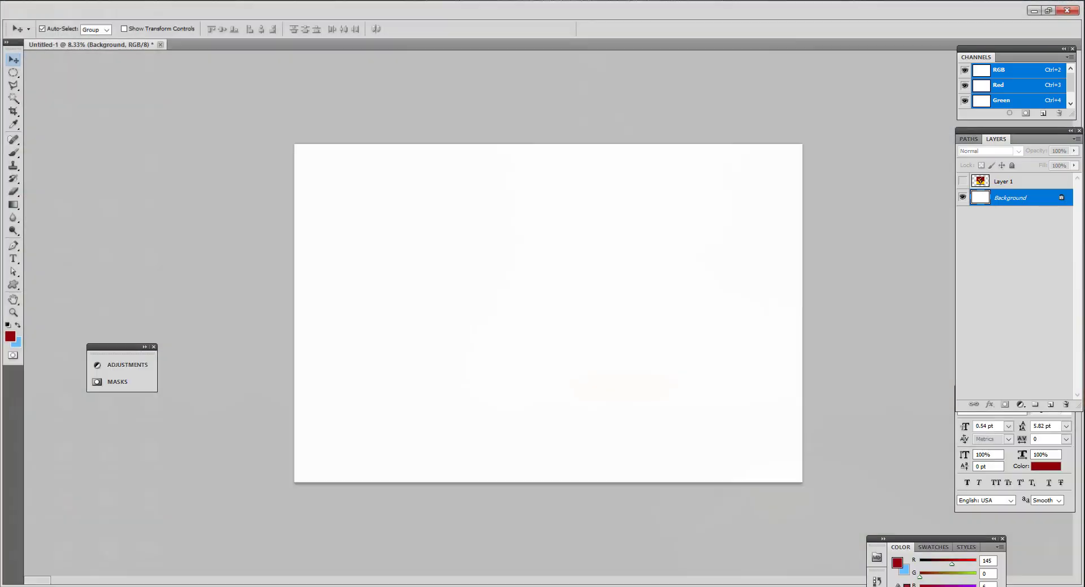
left_click(76, 164)
left_click(13, 73)
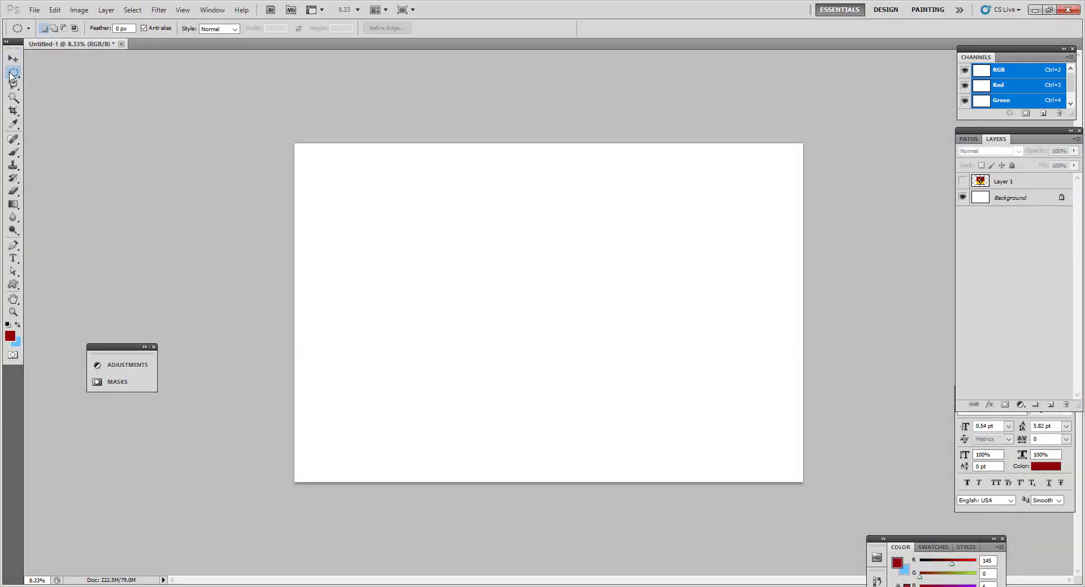
left_click(37, 72)
left_click_drag(243, 113, 882, 313)
key("ctrl+shift+n")
key("Return")
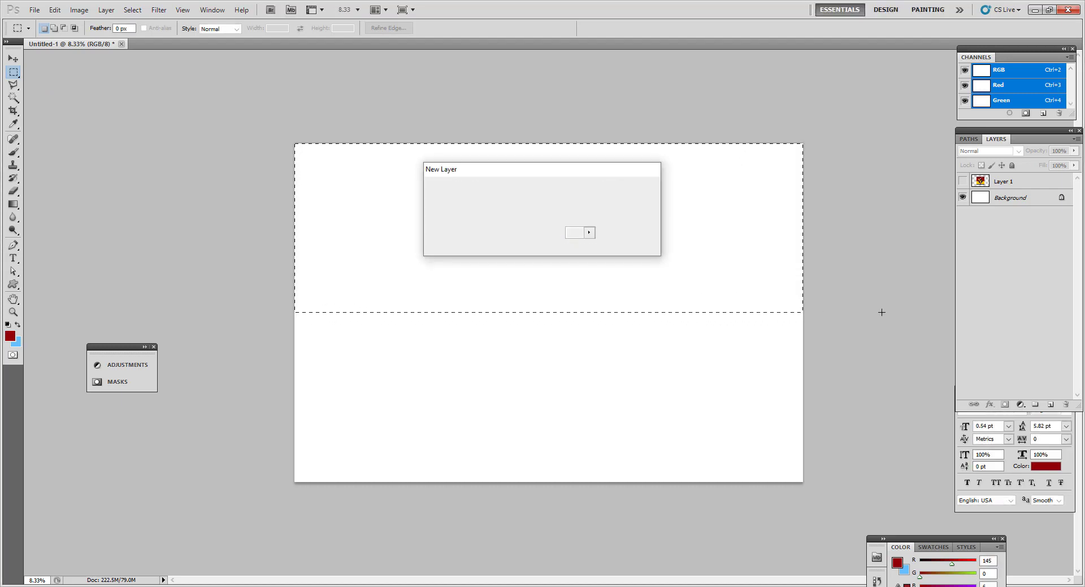
key("alt+BackSpace")
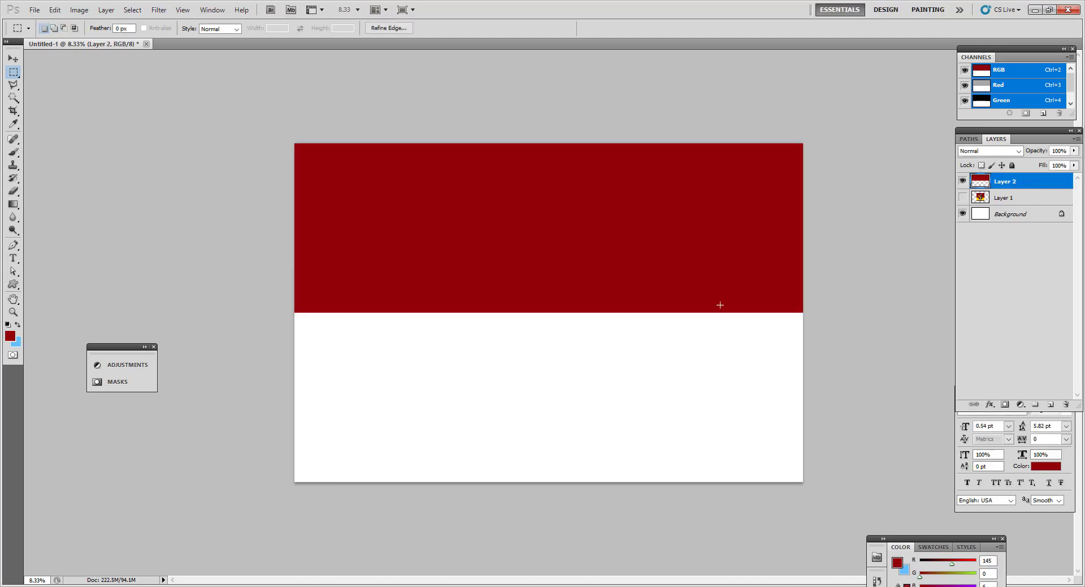
key("ctrl+d")
- Make a large circular selection centred on the lower edge of the dark red band and add a new layer for it
left_click(16, 77)
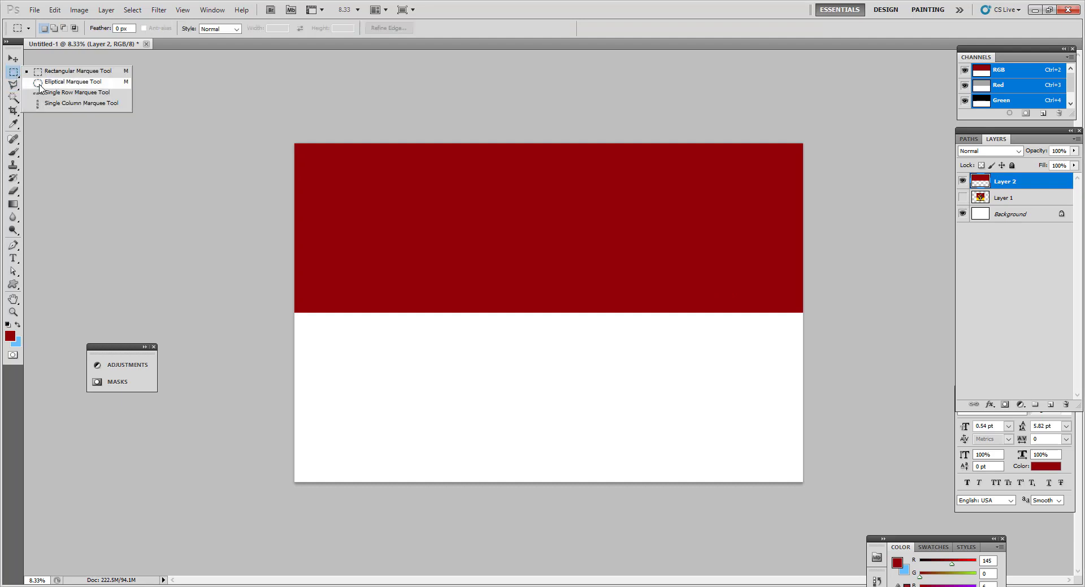
left_click(73, 82)
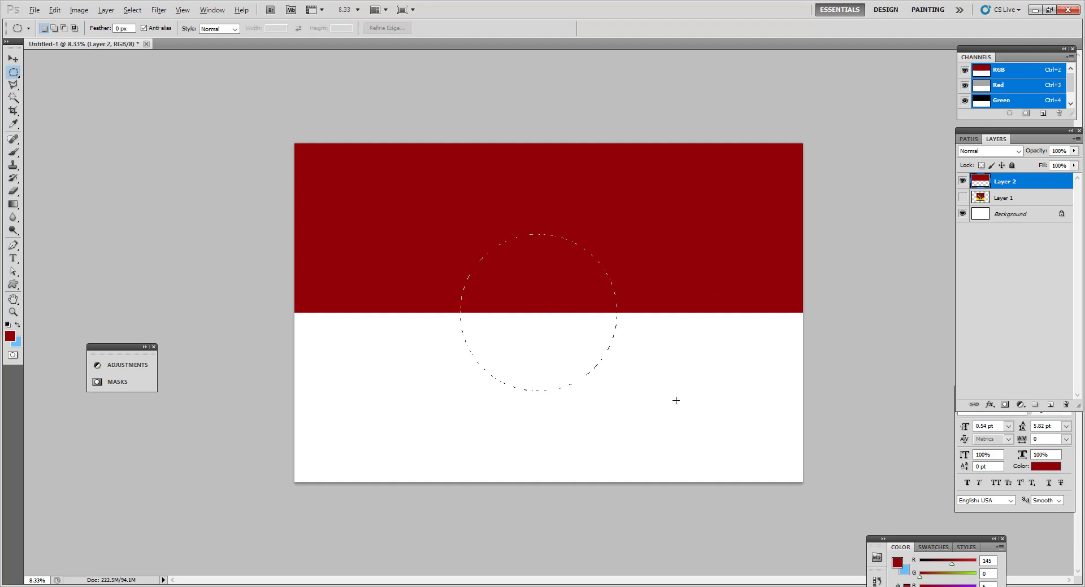
left_click_drag(426, 200, 651, 425)
left_click(1050, 405)
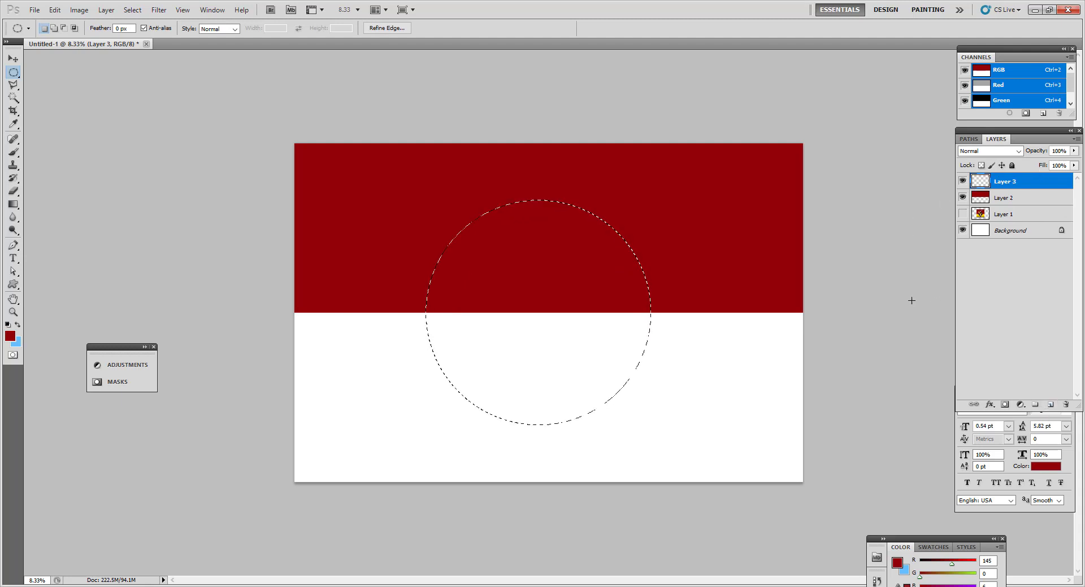
- Change the foreground colour to a brighter red (R 199, G 6), fill the circular selection with it and deselect
left_click(12, 340)
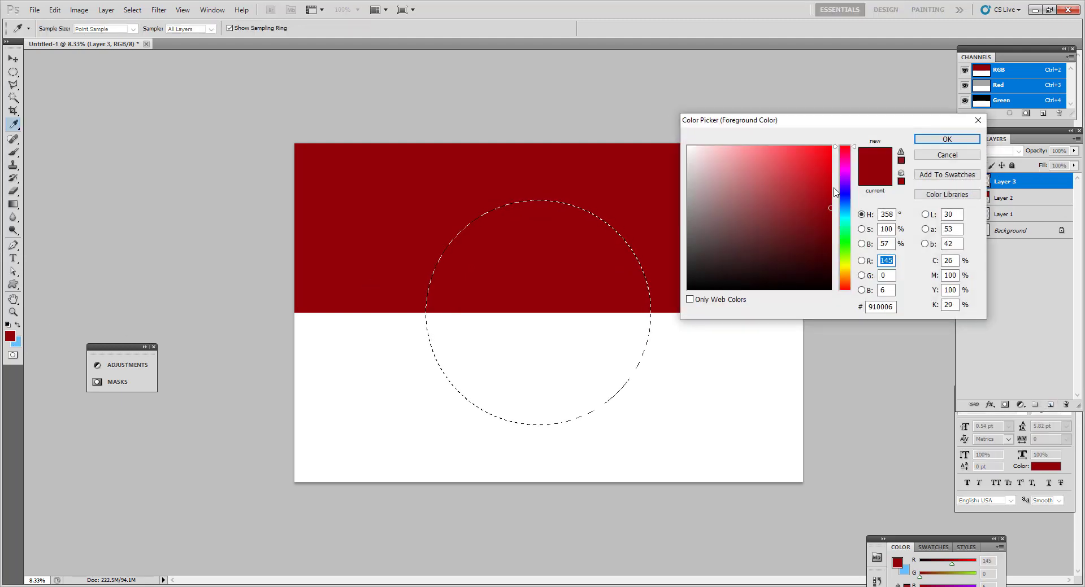
left_click(826, 177)
left_click(931, 143)
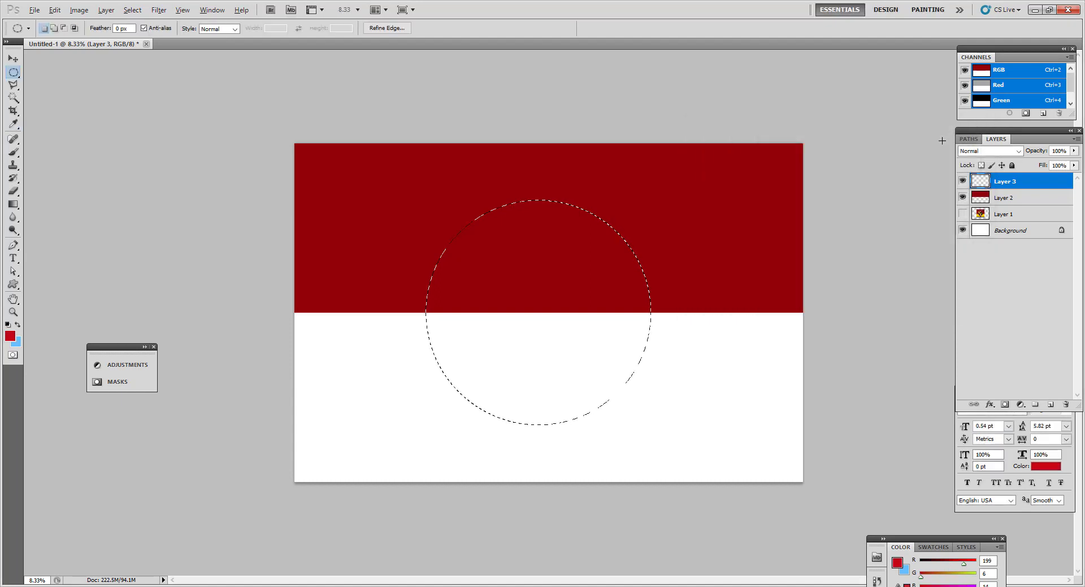
key("alt+BackSpace")
key("ctrl+d")
key("v")
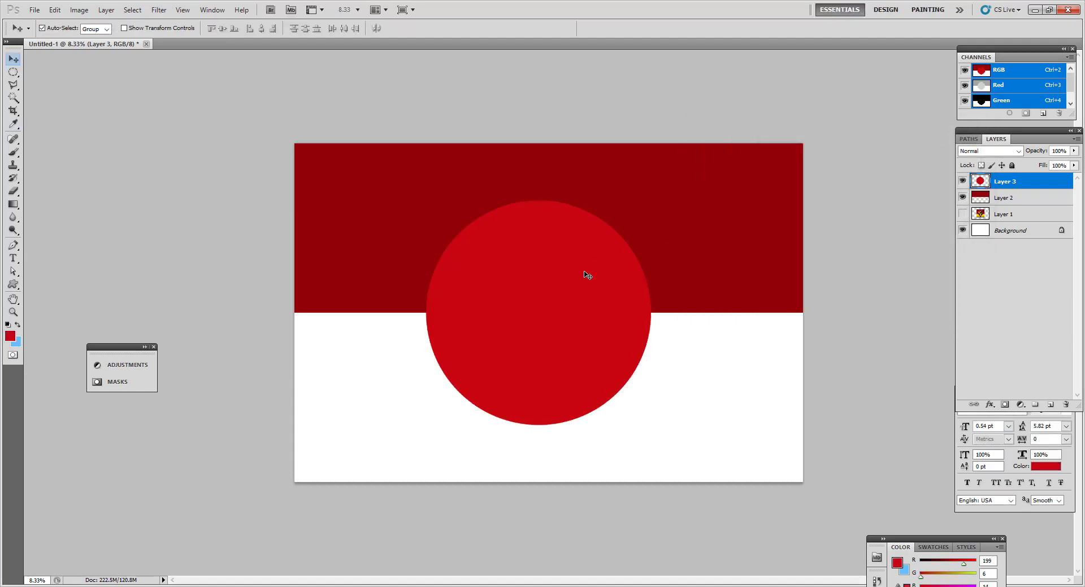
- Apply a Gaussian Blur with a radius of 154.7 pixels to the bright red circle
left_click(156, 14)
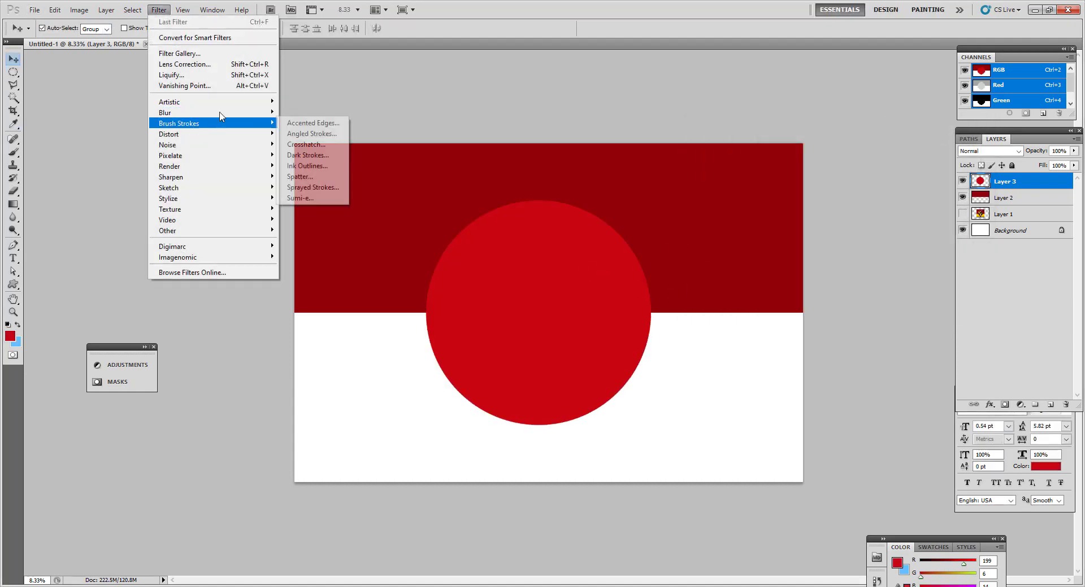
mouse_move(226, 112)
left_click(310, 154)
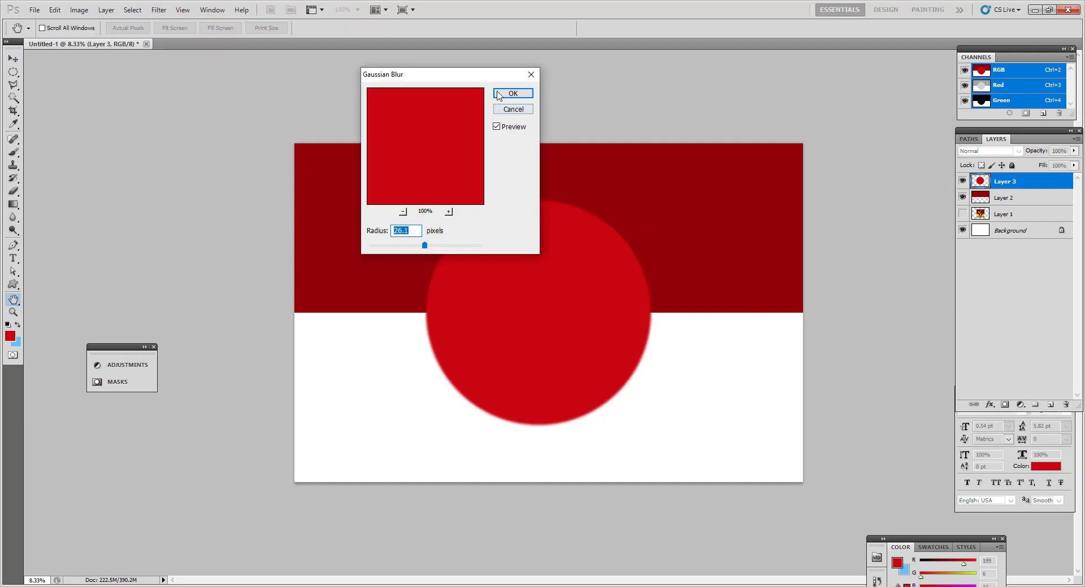
left_click_drag(472, 74, 748, 86)
left_click_drag(717, 259, 751, 263)
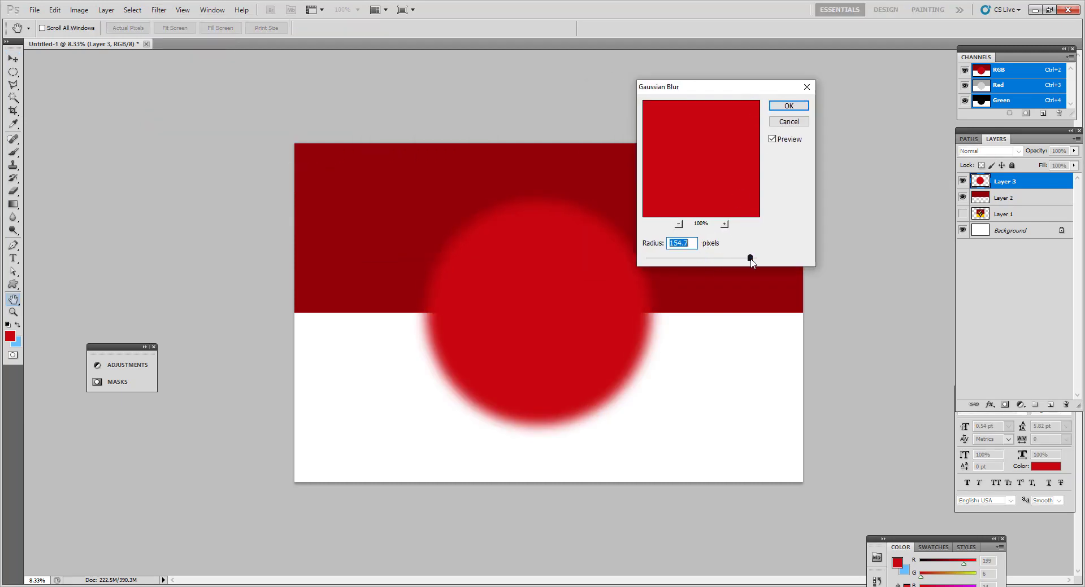
left_click(799, 107)
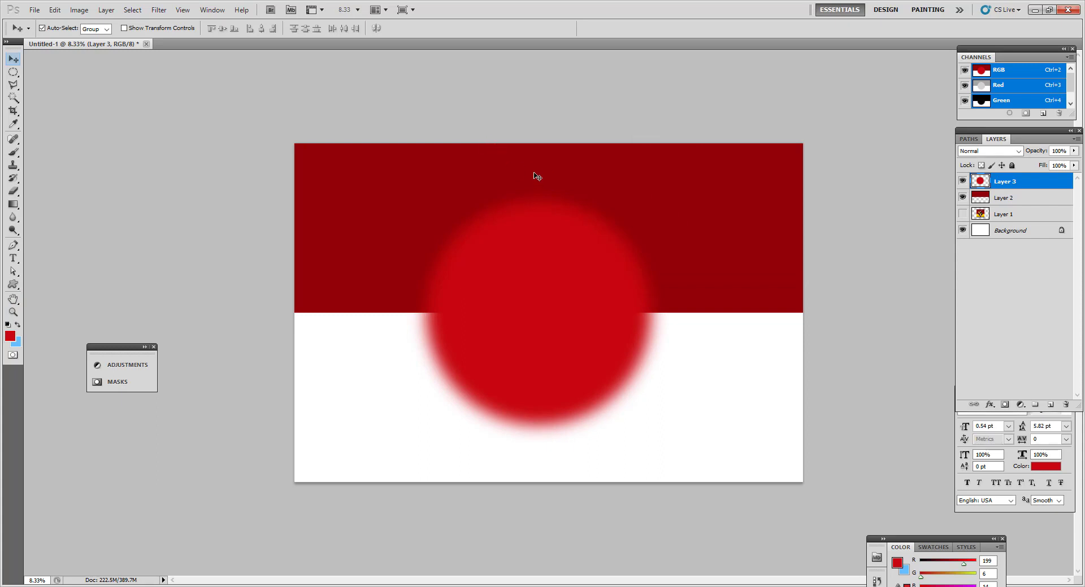
- Reduce the image resolution to 100 pixels/inch, with the document size expressed in inches
key("ctrl+alt+i")
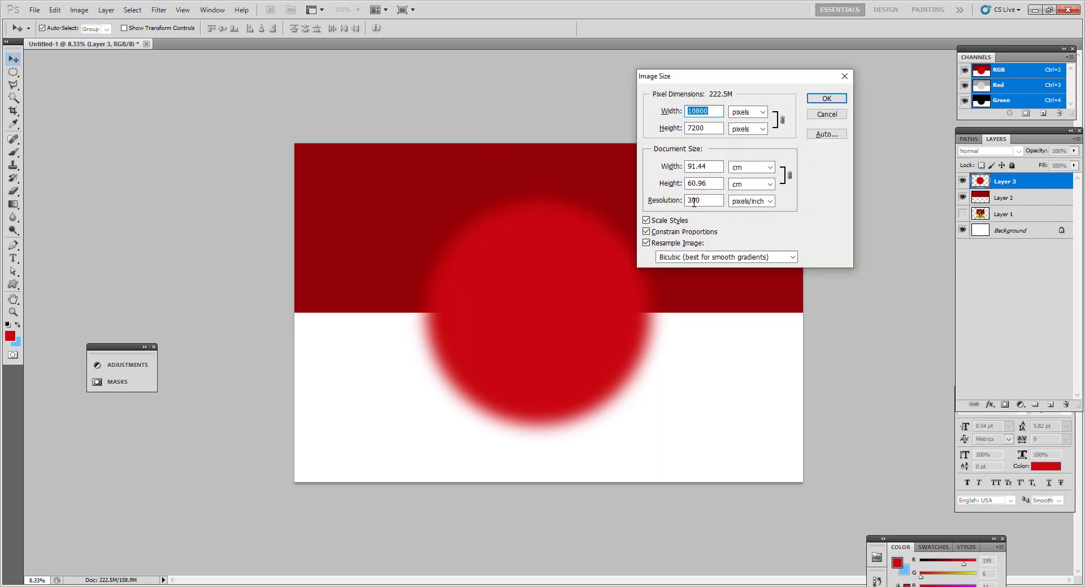
double_click(694, 203)
type("100")
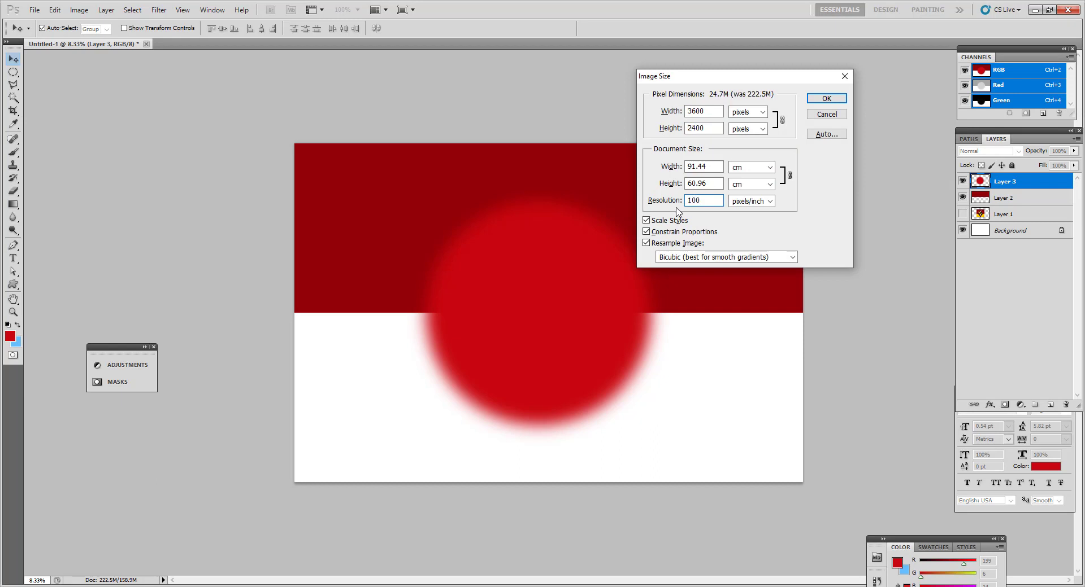
left_click(752, 173)
left_click(747, 185)
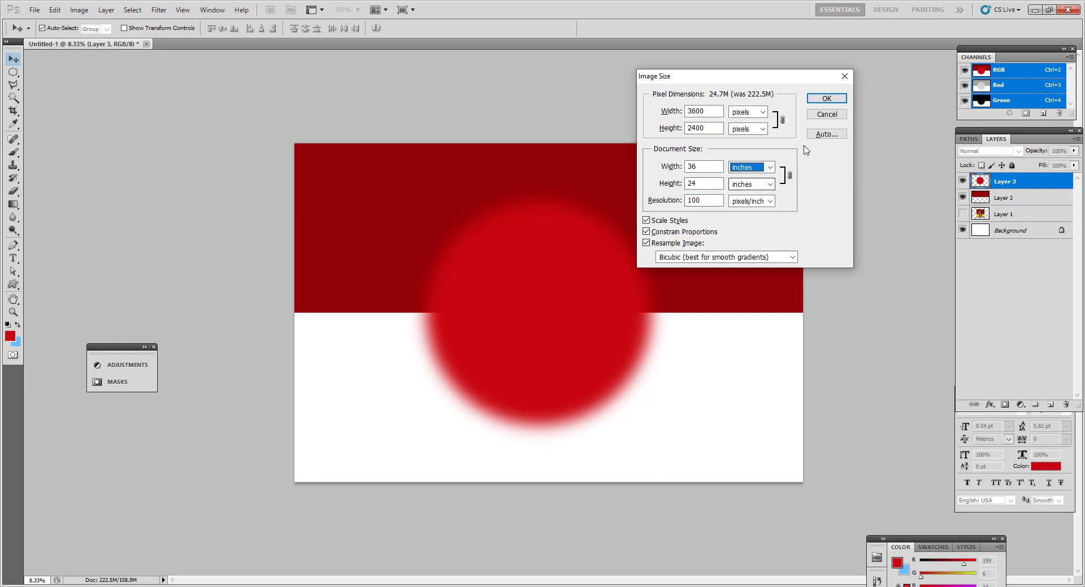
left_click(833, 101)
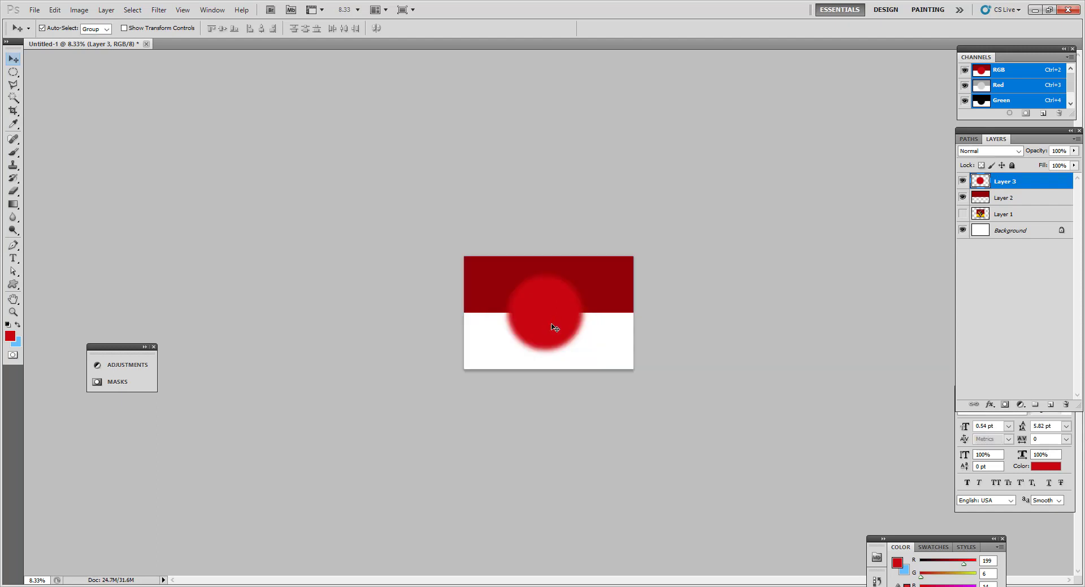
- Reapply the Gaussian Blur to the red circle four more times to spread it into a soft glow
left_click(552, 324, "ctrl")
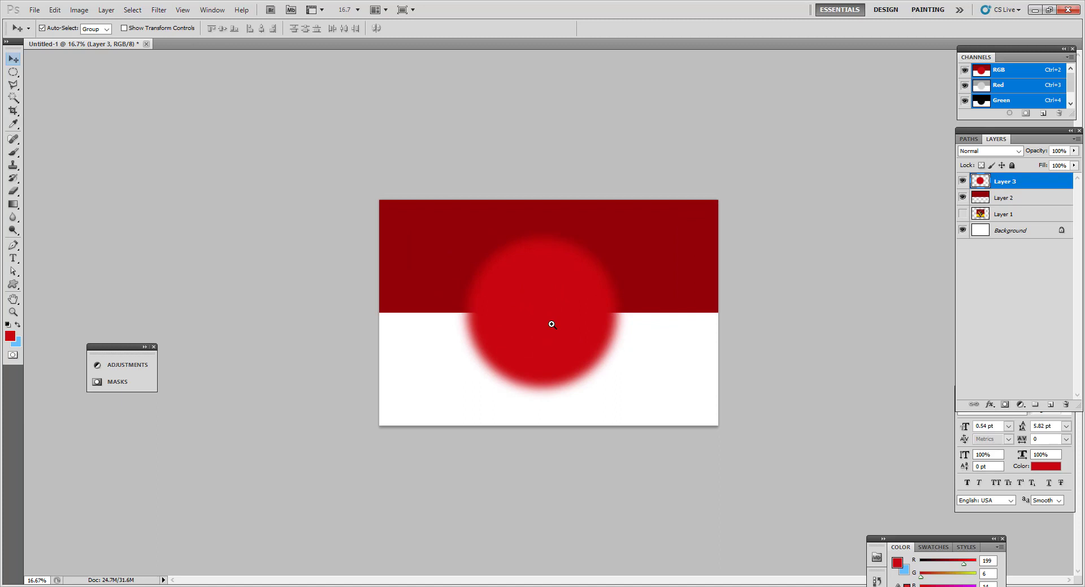
key("ctrl+f")
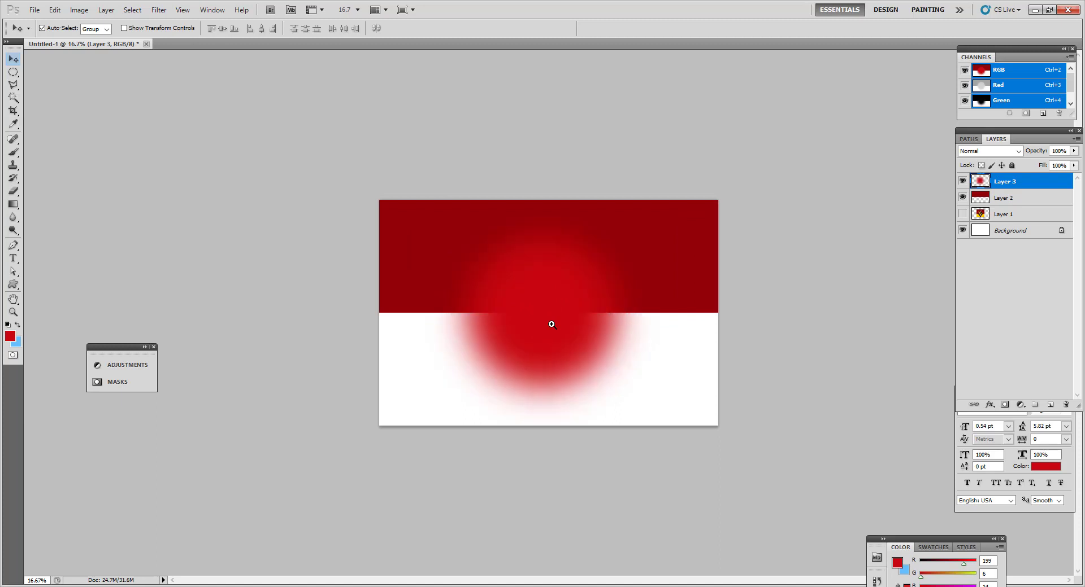
key("ctrl+f")
key("ctrl+f")
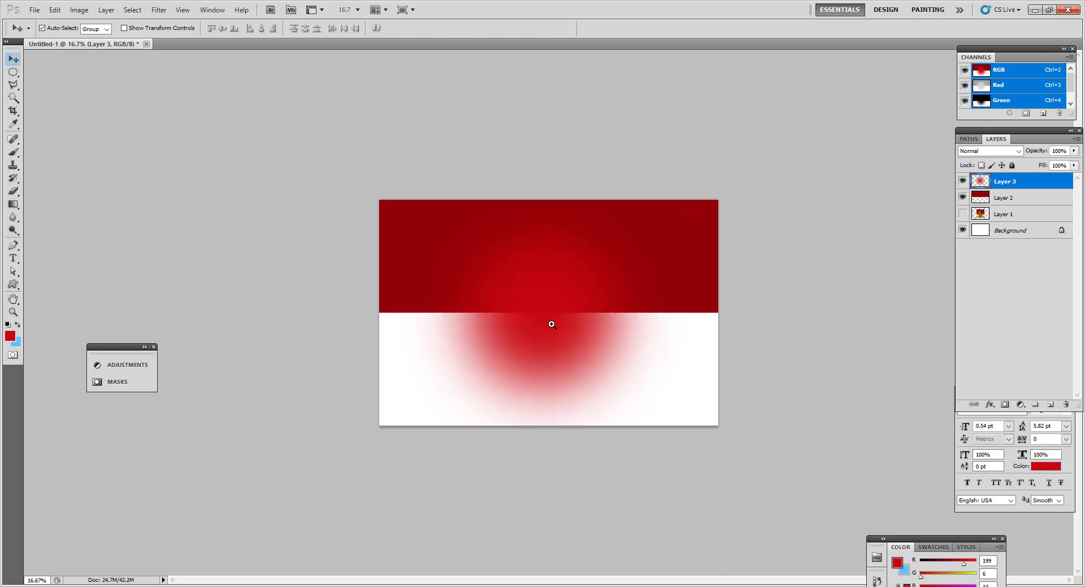
key("ctrl+f")
- Enlarge the blurred glow proportionally around its centre until it extends beyond the canvas edges
key("ctrl+t")
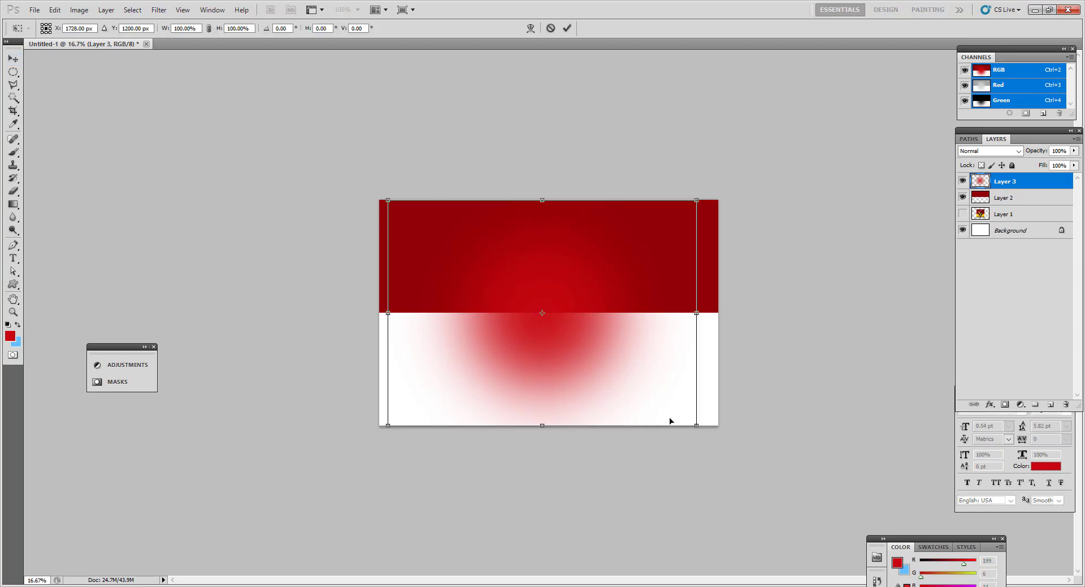
left_click_drag(692, 430, 721, 447)
key("Return")
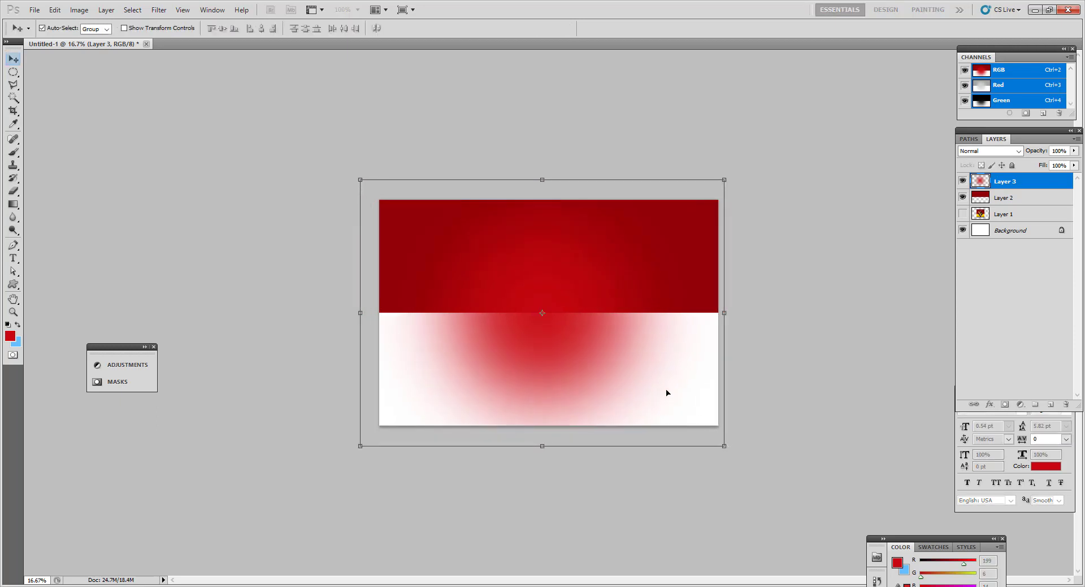
- Delete the part of the glow outside the dark red band, using the inverse of the band layer's selection, and deselect
left_click(984, 197, "ctrl")
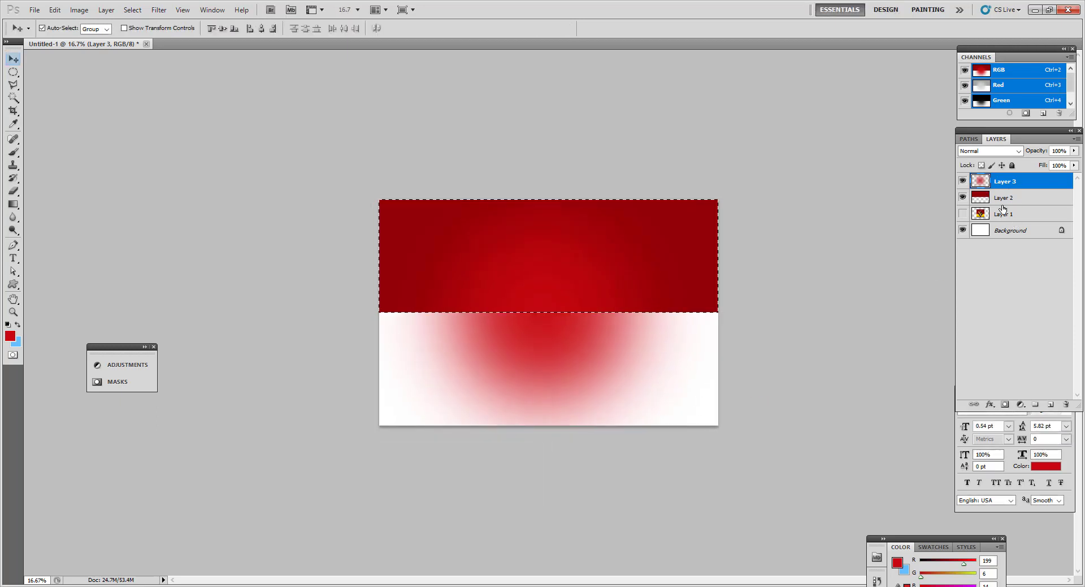
left_click(13, 72)
right_click(557, 254)
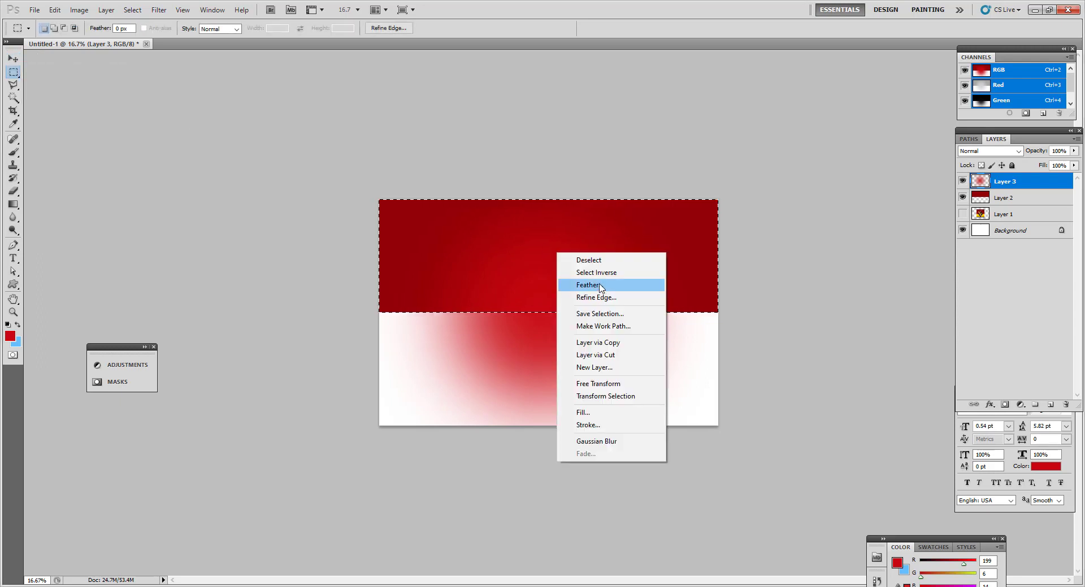
left_click(599, 274)
key("Delete")
key("ctrl+d")
key("v")
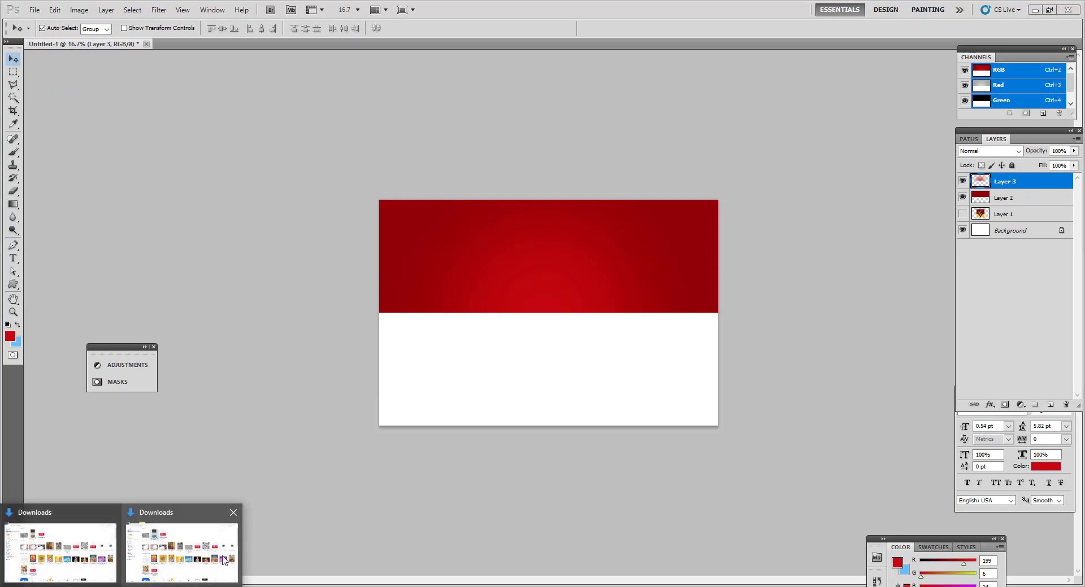
- Switch to the browser and download the Bombay mix photo from Freepik in the Large 1335 x 2000px size
left_click(223, 560)
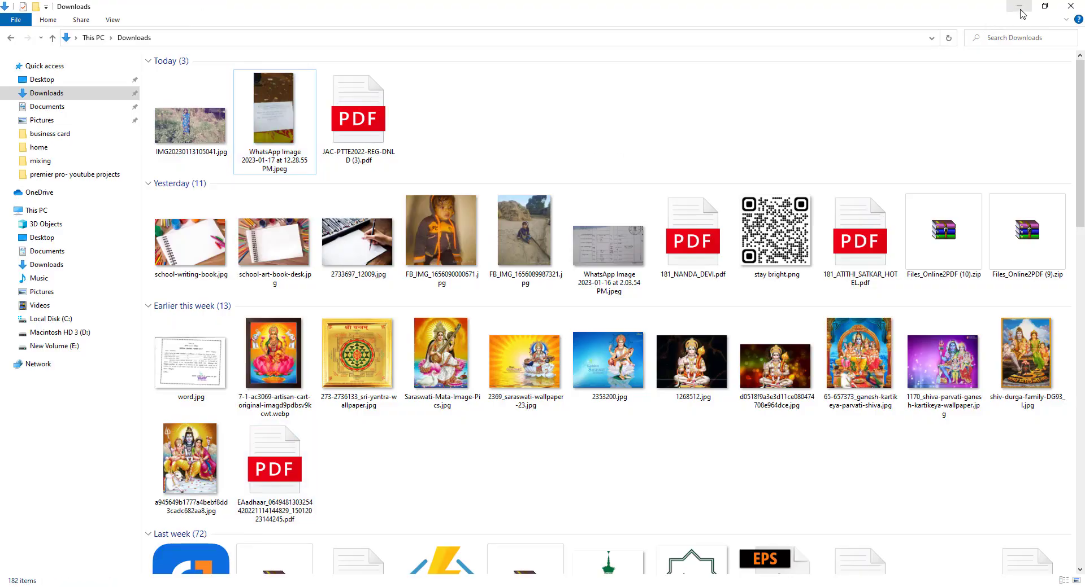
left_click(1019, 8)
key("alt+Tab")
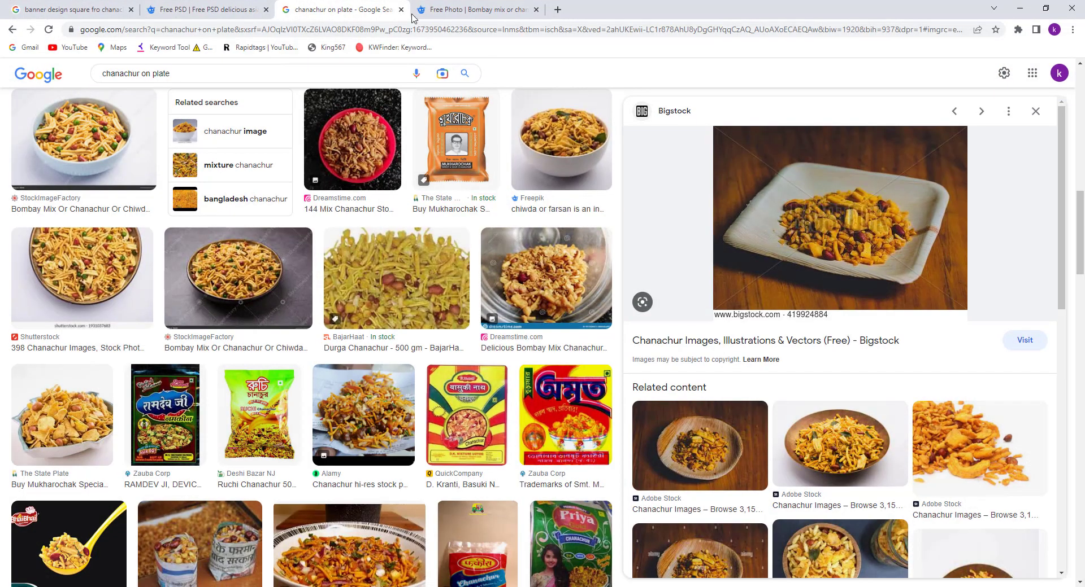
left_click(433, 11)
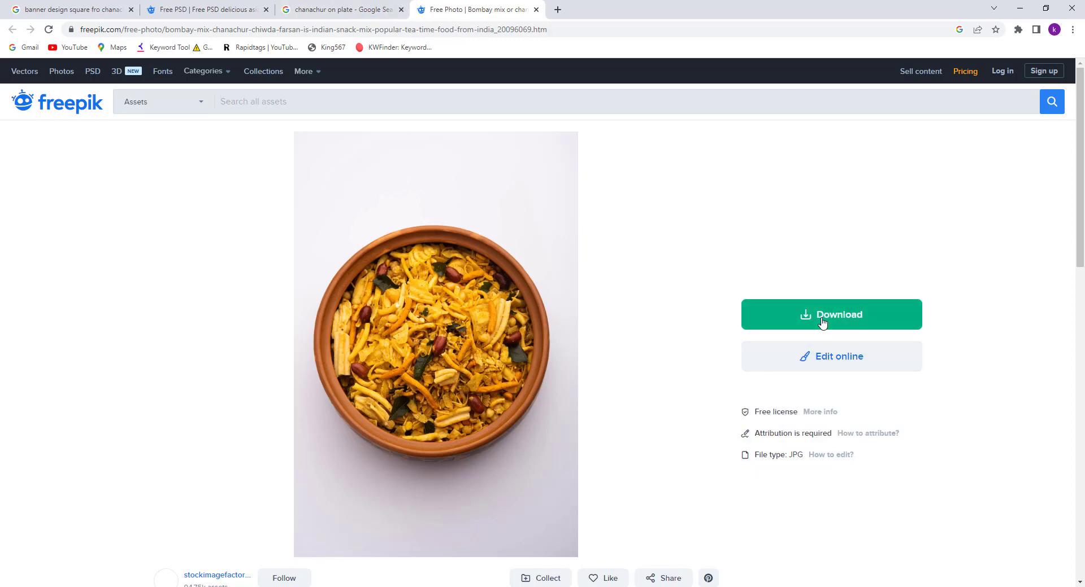
left_click(820, 319)
left_click(865, 473)
scroll(861, 486, "down", 2)
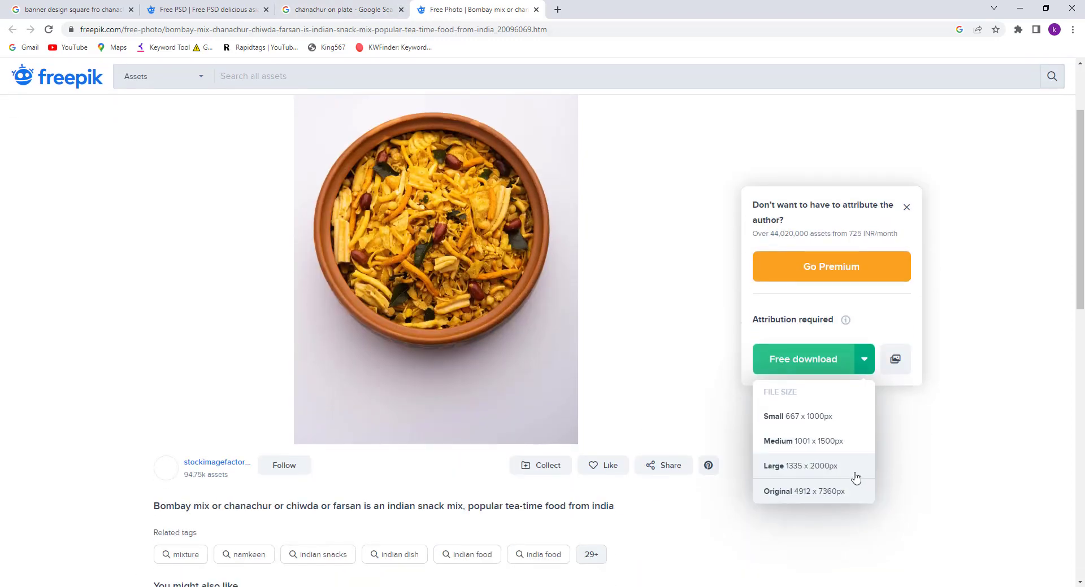
left_click(799, 473)
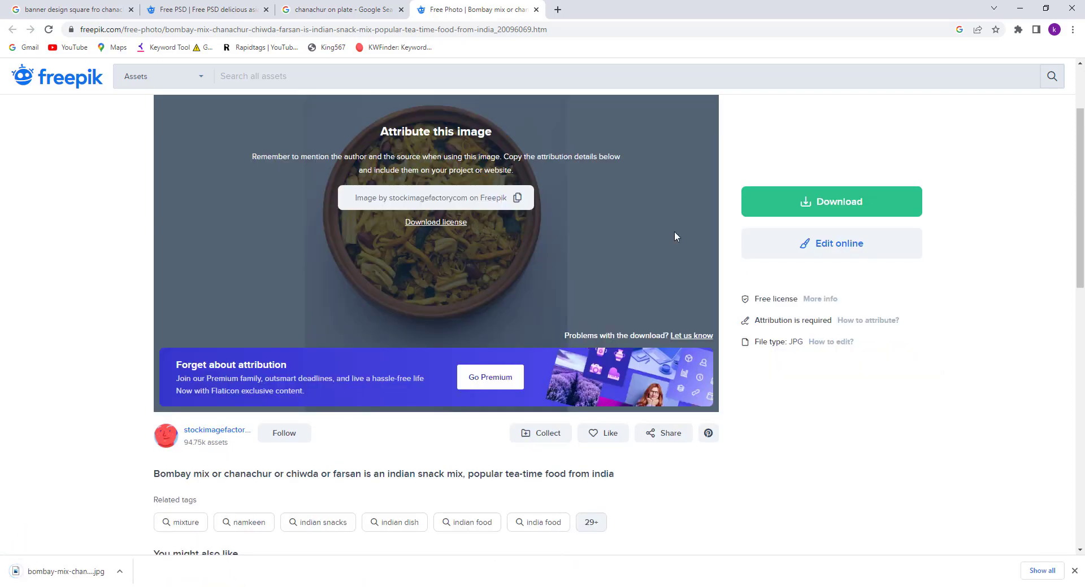
- Place the downloaded Bombay mix photo from the Downloads folder at the centre of the Photoshop banner document
left_click(1019, 11)
left_click(1034, 10)
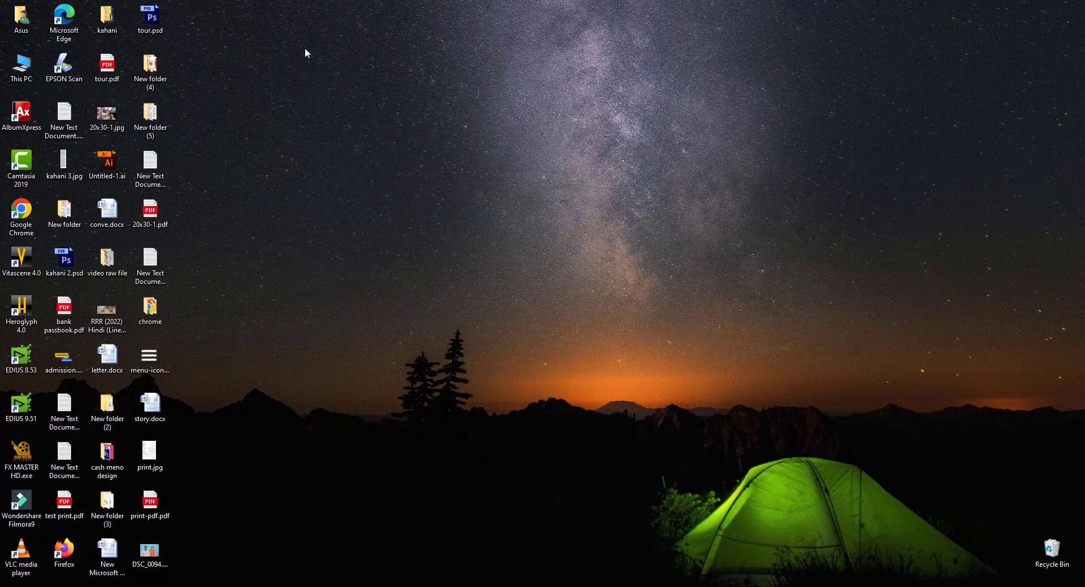
double_click(21, 67)
left_click(39, 94)
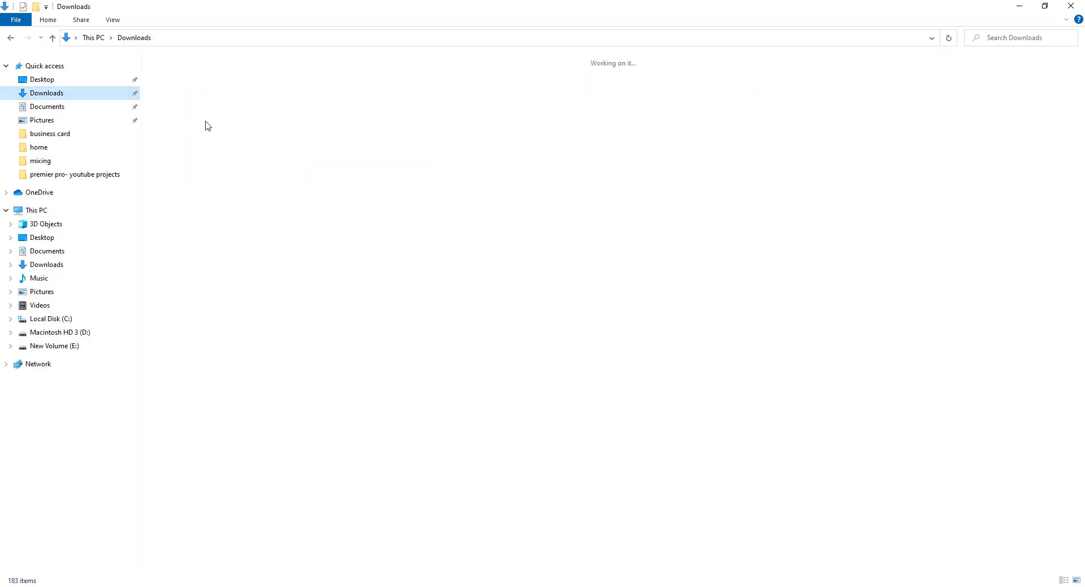
left_click_drag(191, 119, 582, 316)
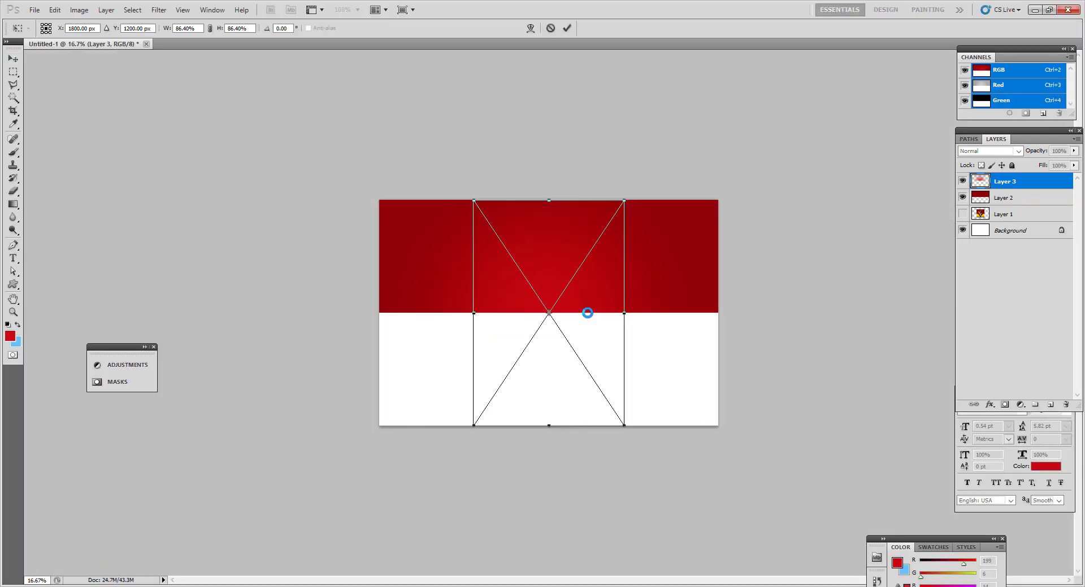
key("Return")
key("ctrl+plus")
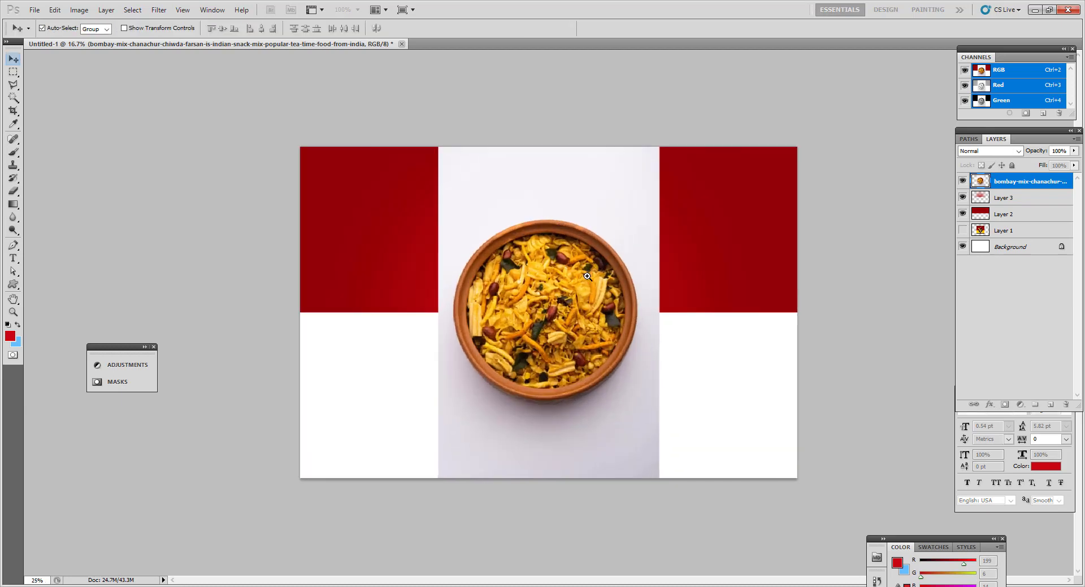
- Rasterize the Bombay mix photo layer, delete the pale background around the bowl using Magic Wand selections, and deselect
right_click(1011, 189)
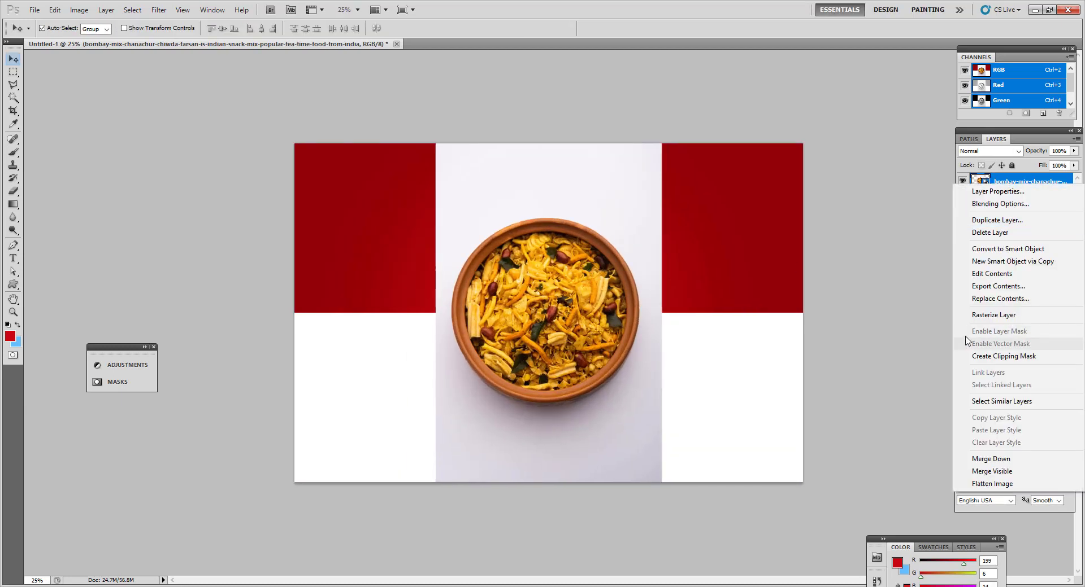
left_click(979, 317)
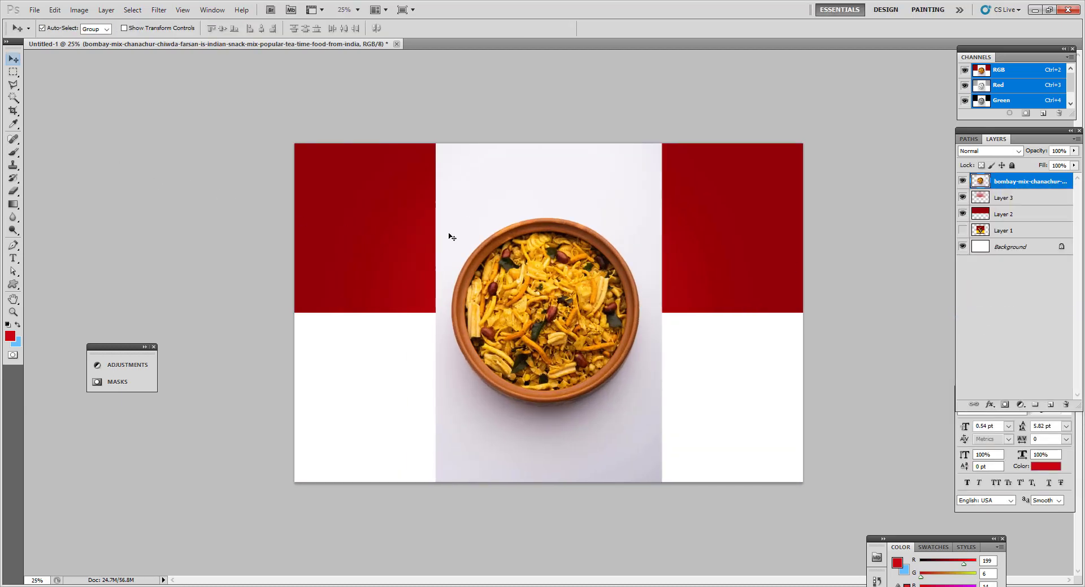
key("w")
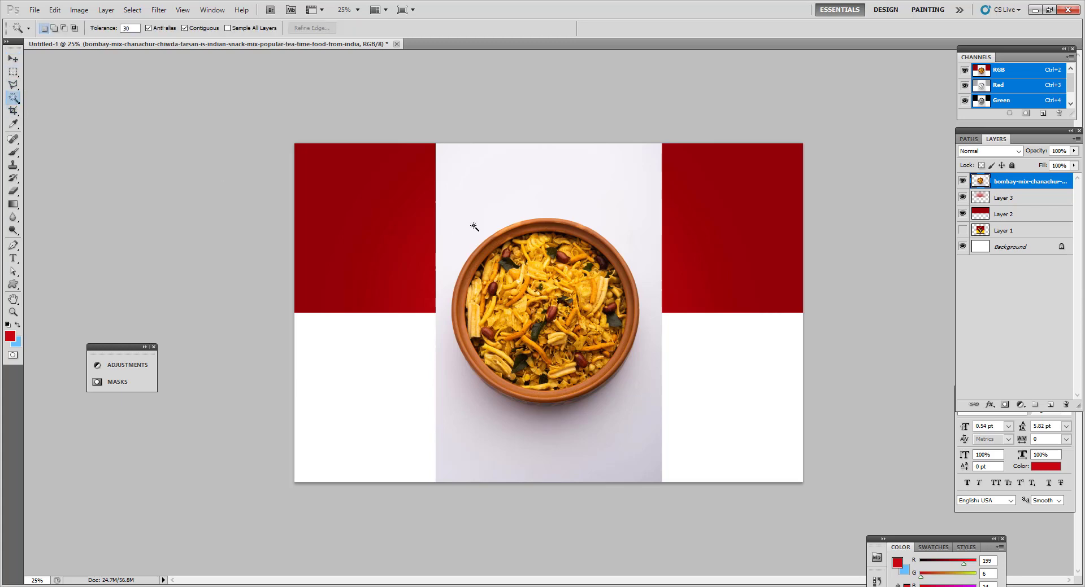
left_click(473, 226)
left_click(626, 391, "shift")
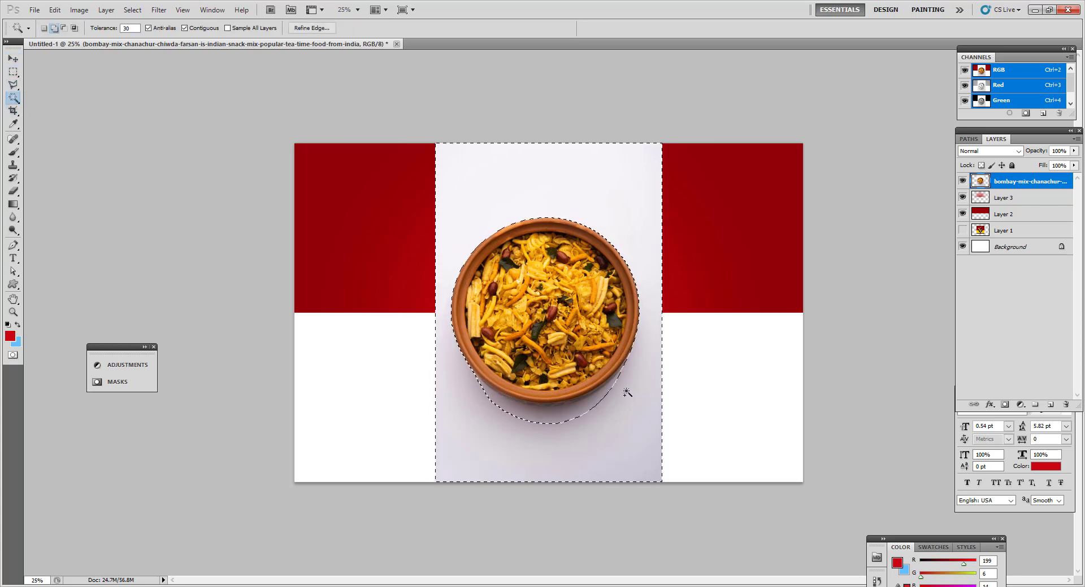
key("Delete")
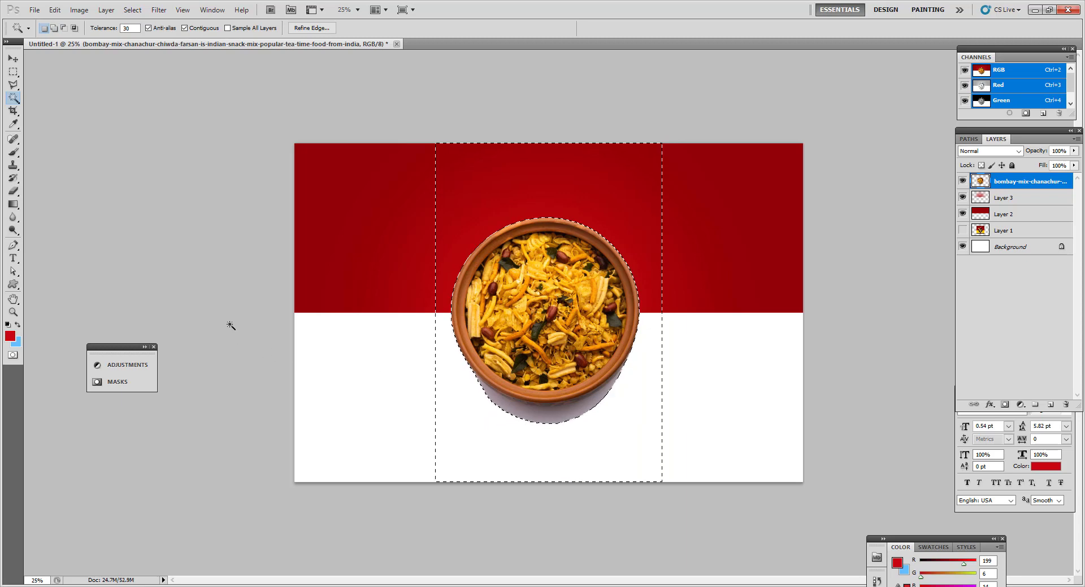
key("ctrl+d")
- Draw a closed Pen path along the bowl's lower rim and around the leftover grey shadow beneath it
scroll(564, 362, "up", 3)
left_click_drag(566, 370, 558, 308)
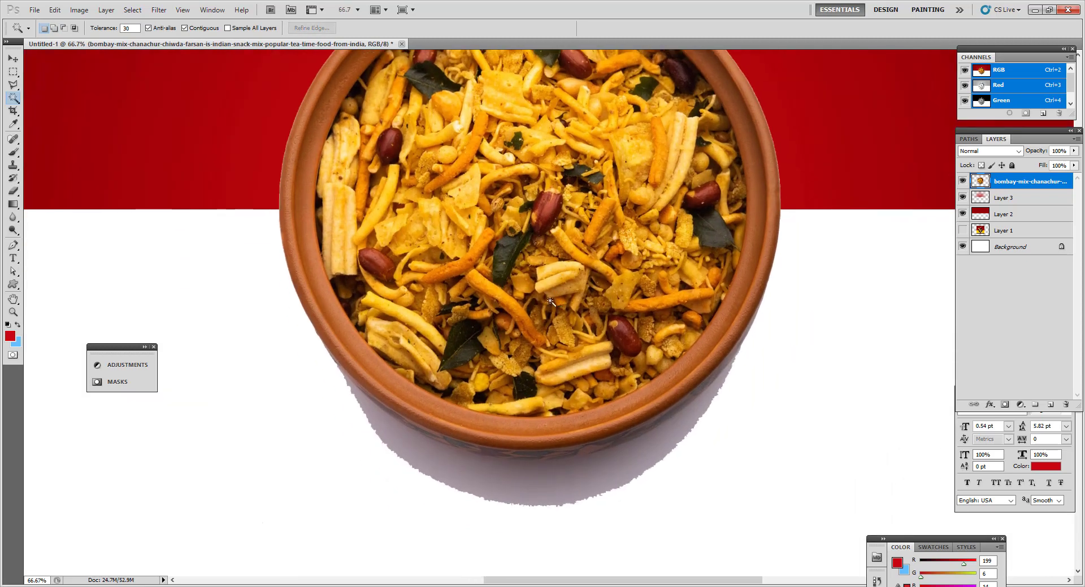
key("p")
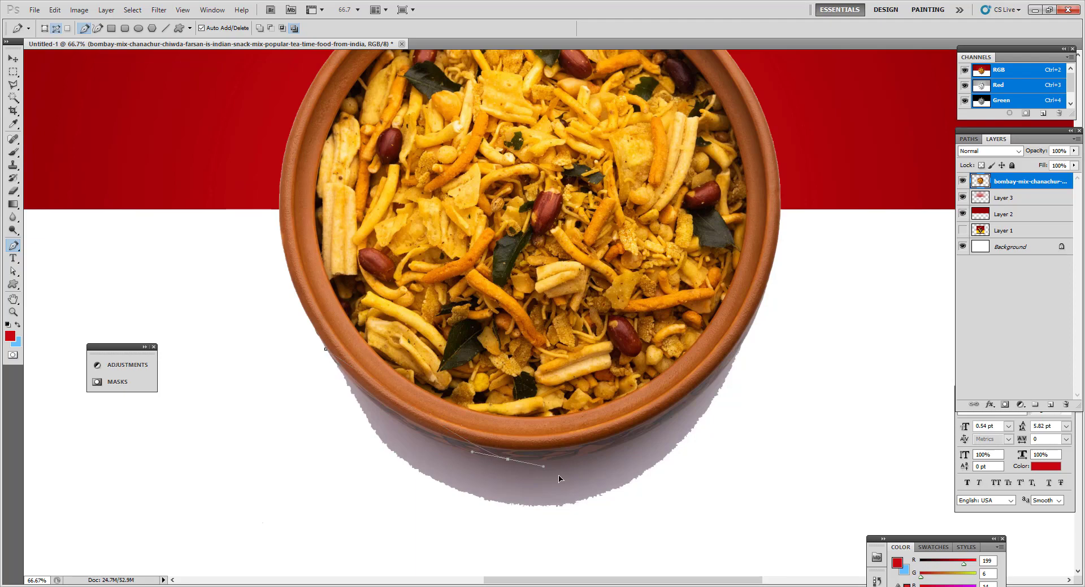
left_click_drag(560, 479, 653, 487)
left_click_drag(765, 293, 824, 108)
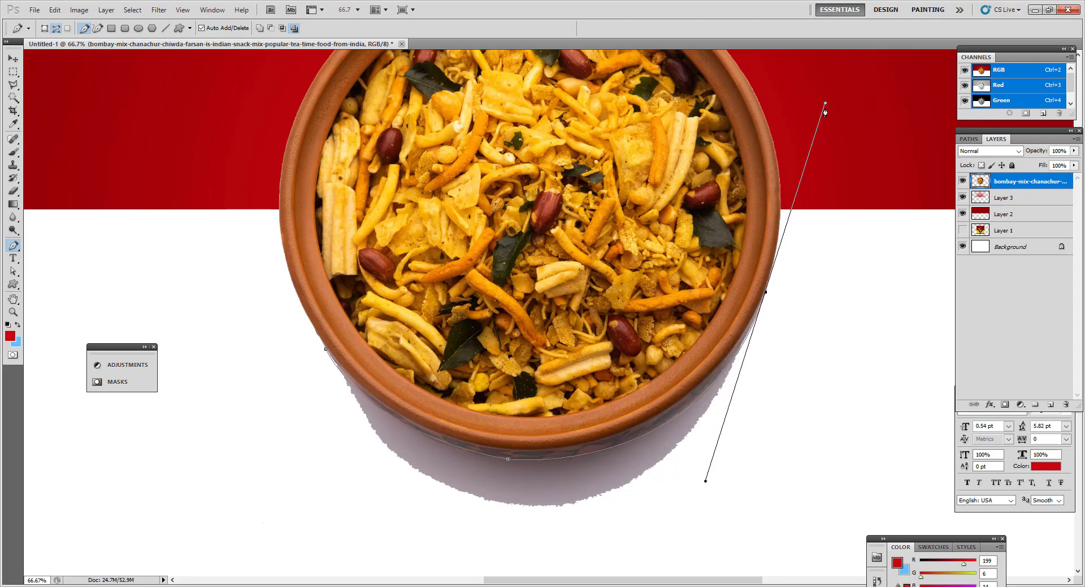
left_click(765, 292, "alt")
left_click(778, 394)
left_click_drag(650, 527, 609, 535)
left_click_drag(515, 541, 446, 540)
left_click_drag(375, 531, 320, 521)
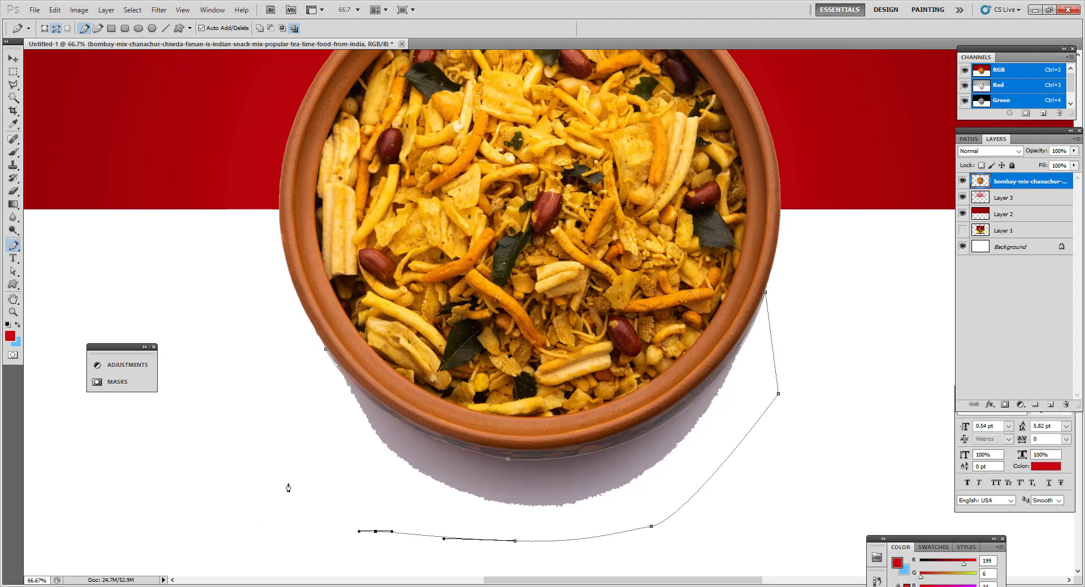
left_click_drag(280, 462, 276, 430)
left_click(326, 352)
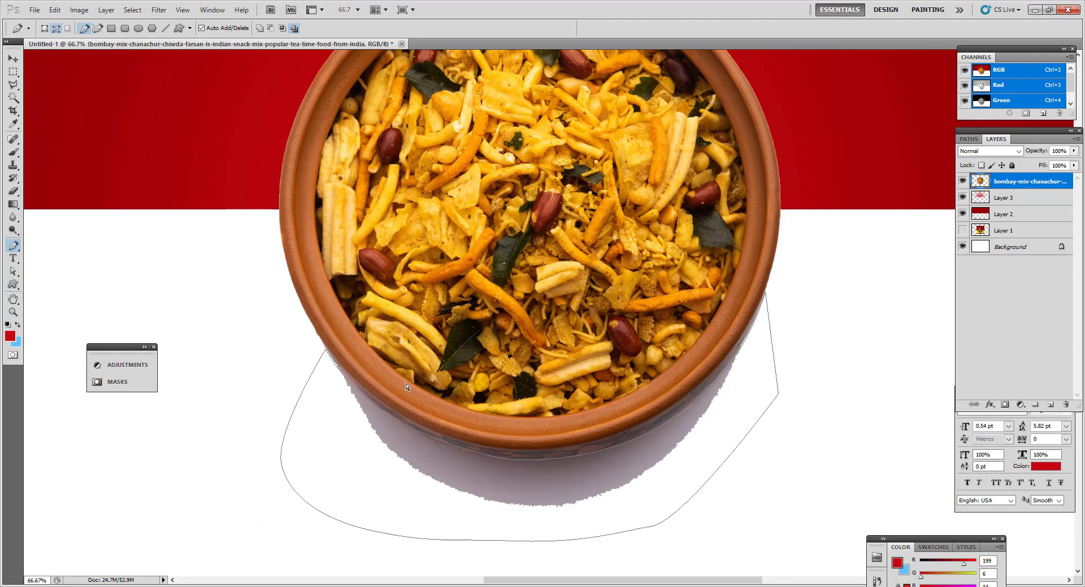
- Turn the path into a selection, delete the leftover shadow under the bowl, and deselect
key("ctrl+Return")
left_click(13, 71)
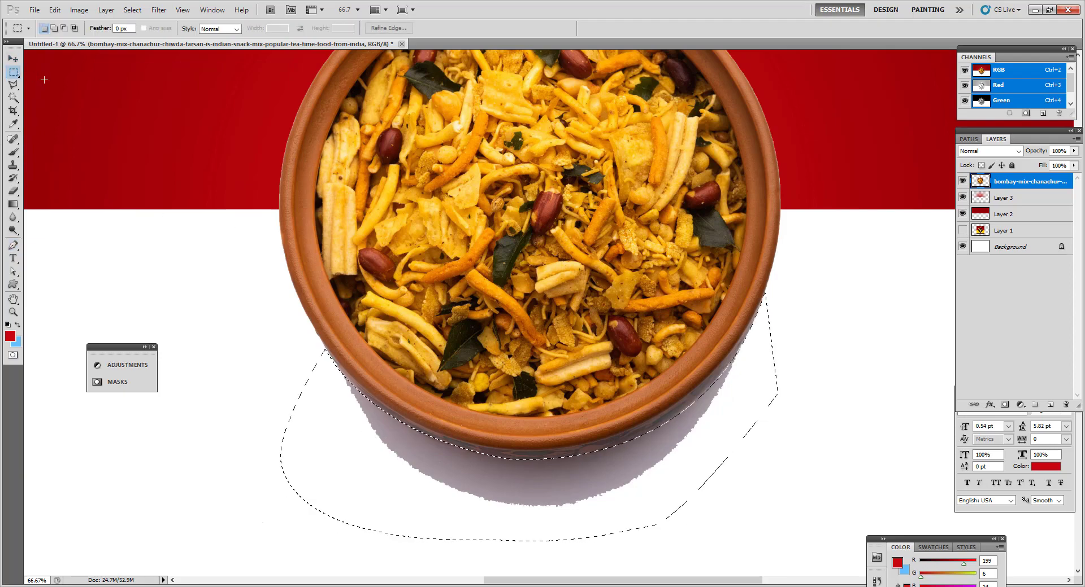
right_click(636, 294)
left_click(652, 304)
left_click(666, 319, "alt+space")
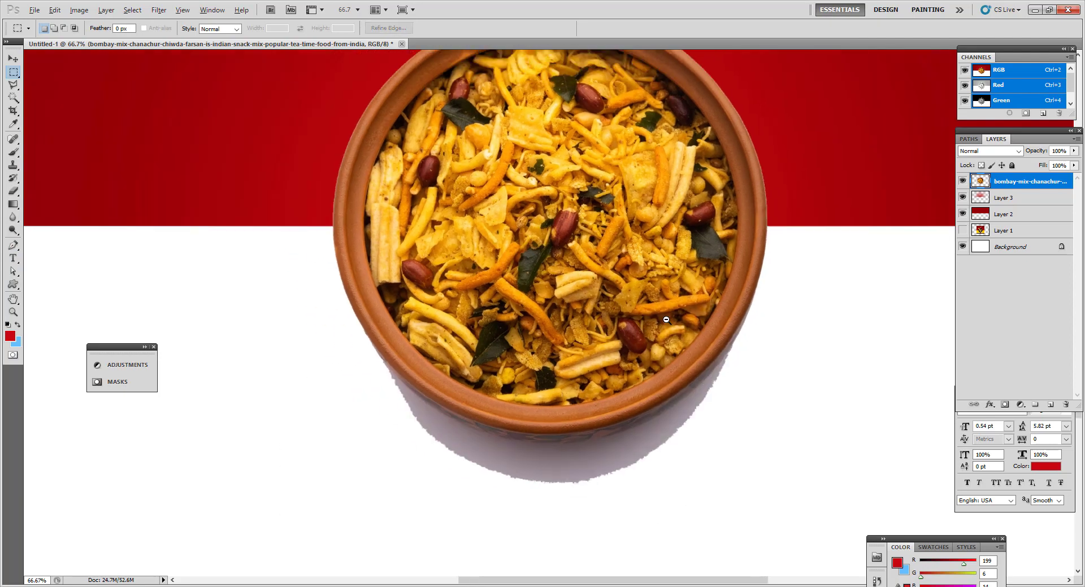
left_click(666, 320, "alt+space")
key("v")
left_click(586, 319, "ctrl+space")
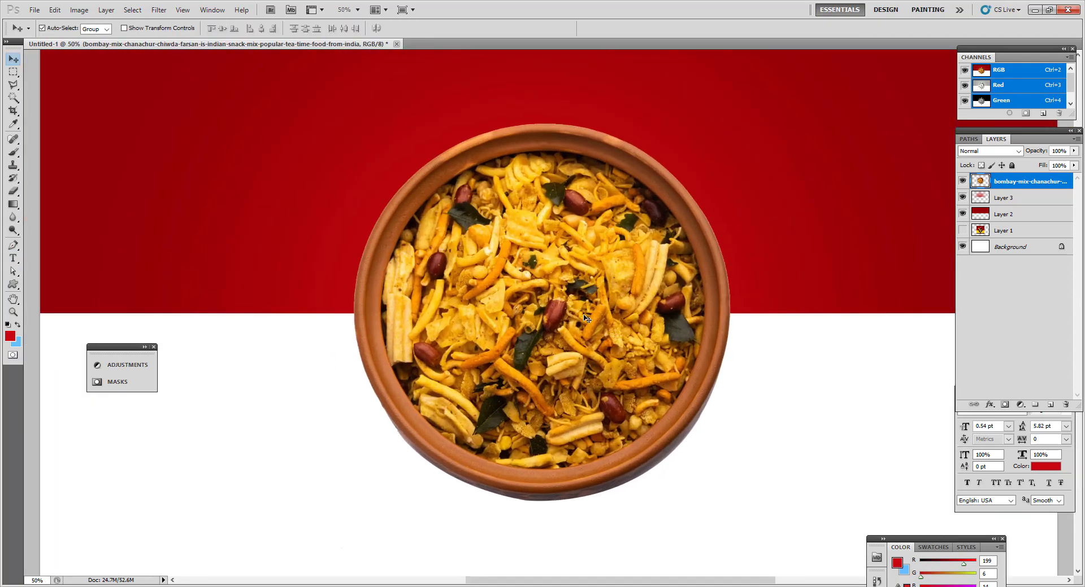
left_click(565, 305, "alt+space")
- Try to place the WhatsApp image dated 2023-01-17 from the Downloads folder into the banner
left_click(184, 586)
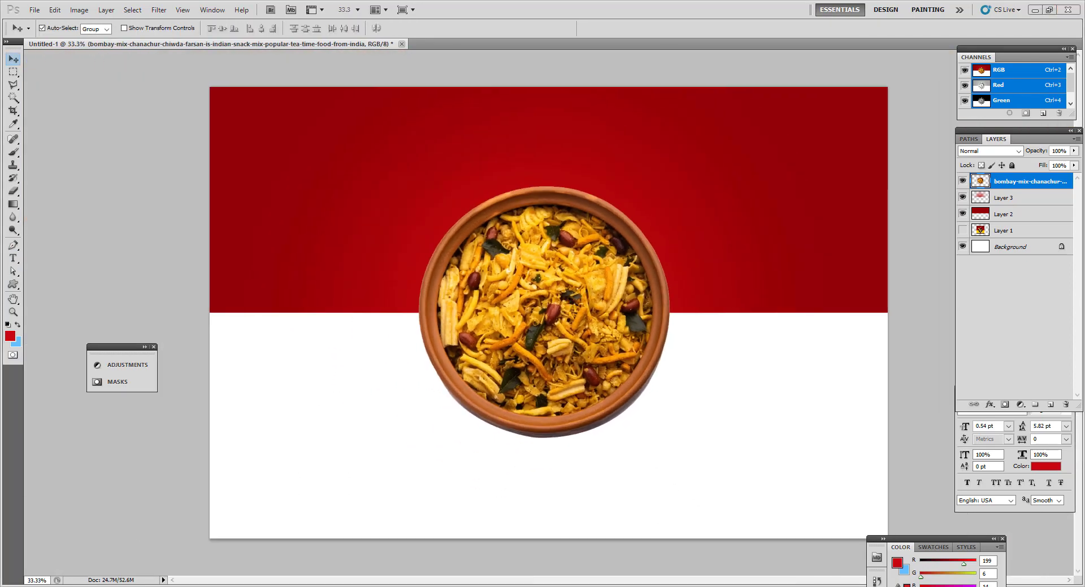
left_click(294, 574)
left_click_drag(700, 12, 745, 166)
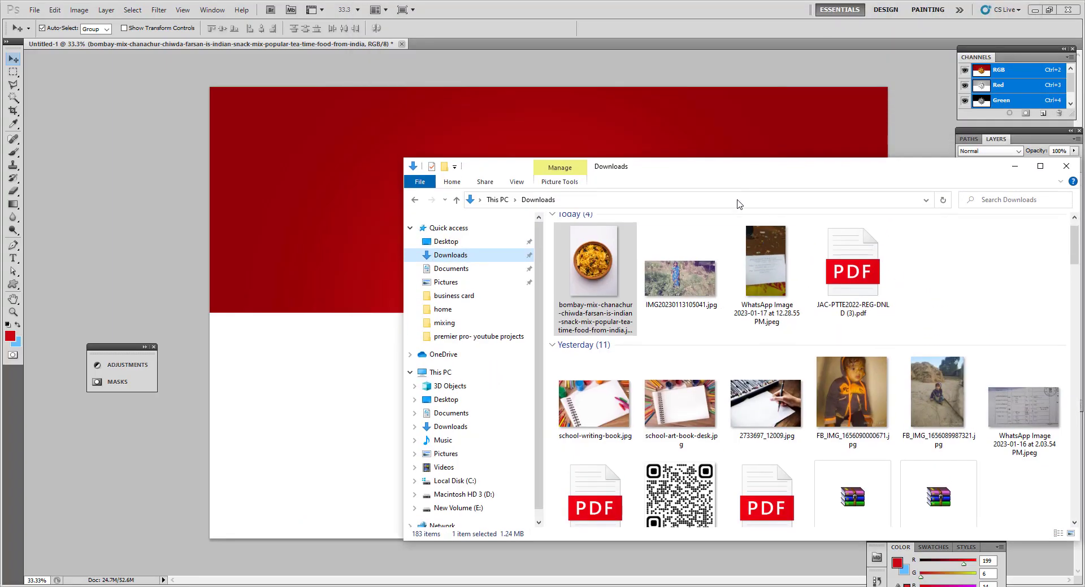
left_click_drag(765, 261, 648, 131)
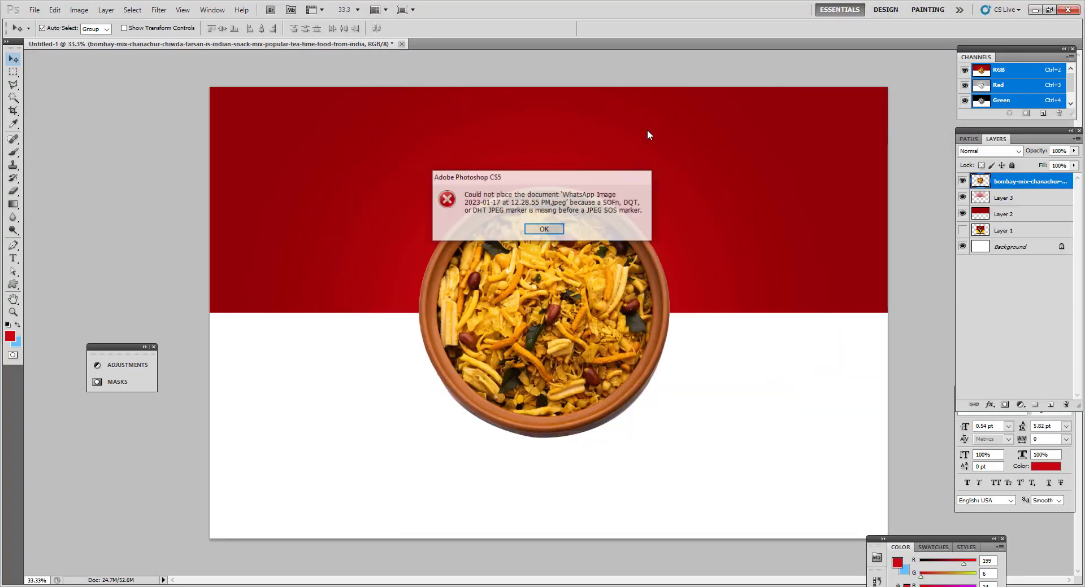
left_click(539, 231)
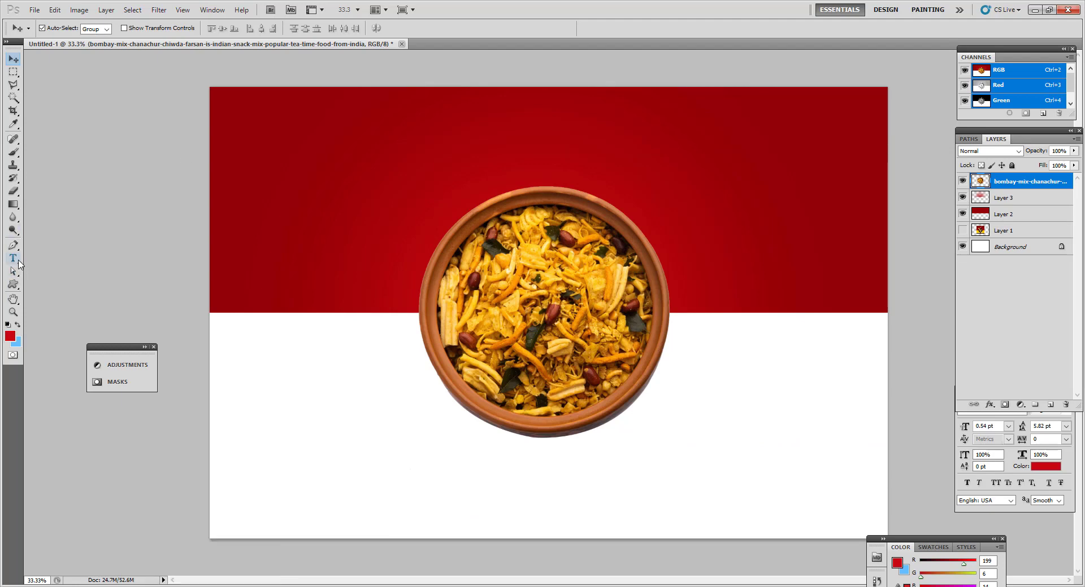
- Add the title text MAHAMAYA CHANACHUR in white (ffffff) on the red band above the bowl, using the Grinched font
left_click(15, 259)
left_click(425, 131)
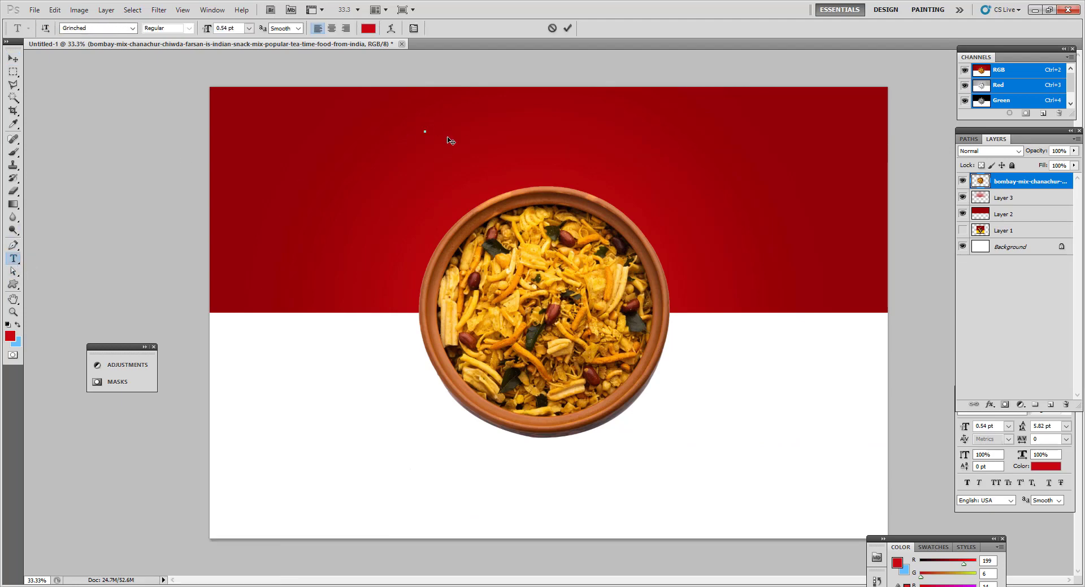
left_click(368, 28)
type("ffffff")
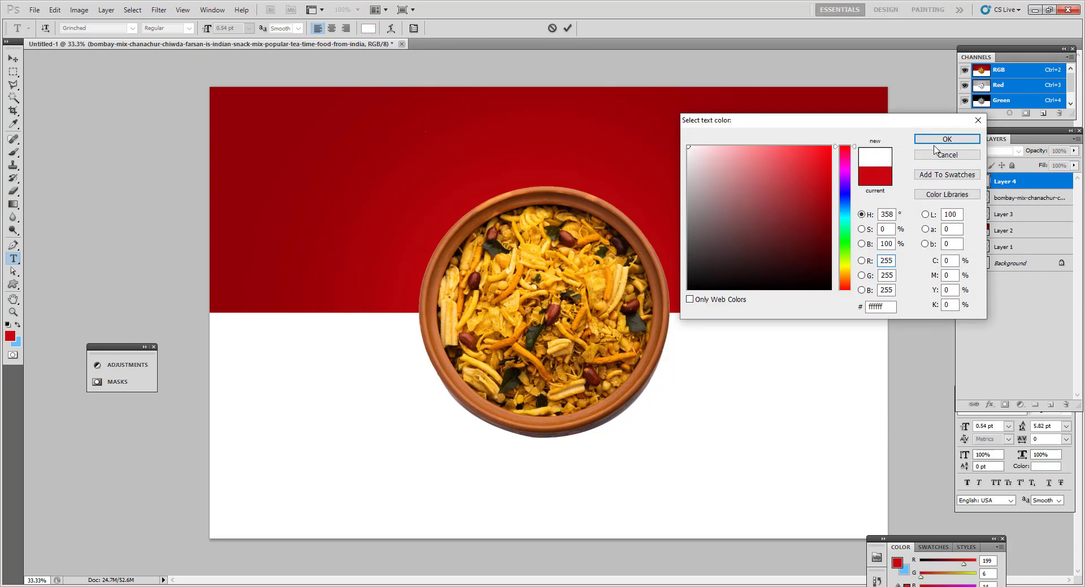
left_click(937, 140)
left_click(15, 59)
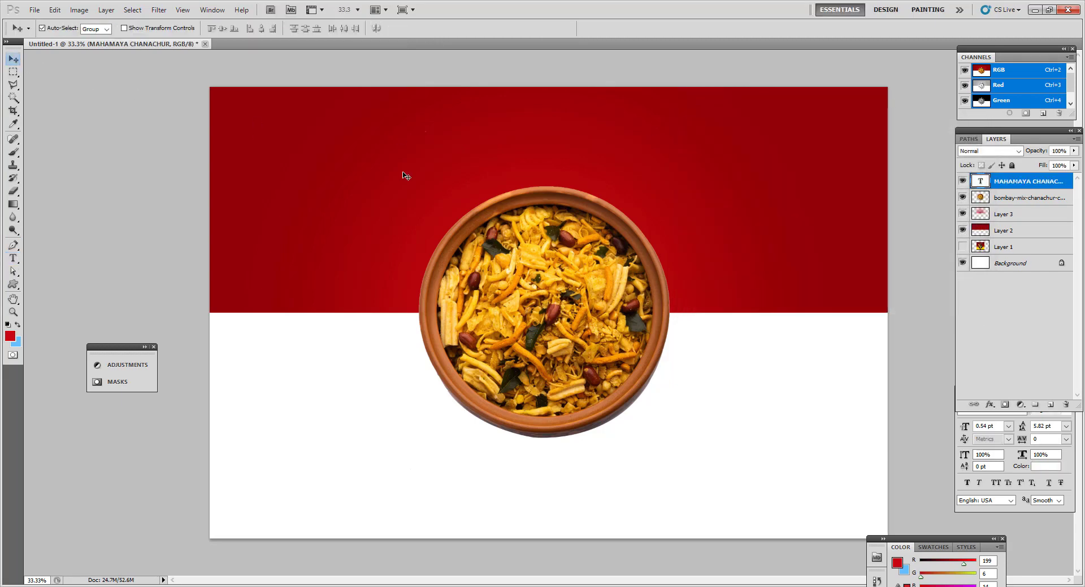
- Scale the tiny title up to about 306 pt lettering and position it across the red band just above the bowl
key("ctrl+t")
left_click_drag(429, 130, 608, 126)
key("Return")
key("ctrl+t")
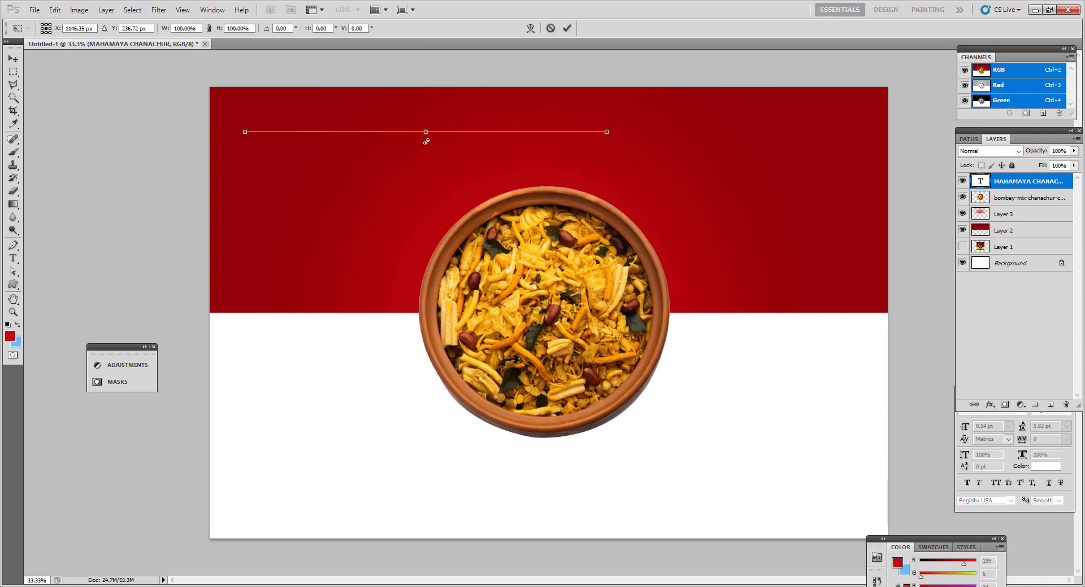
left_click_drag(427, 134, 427, 187)
left_click_drag(557, 157, 620, 157)
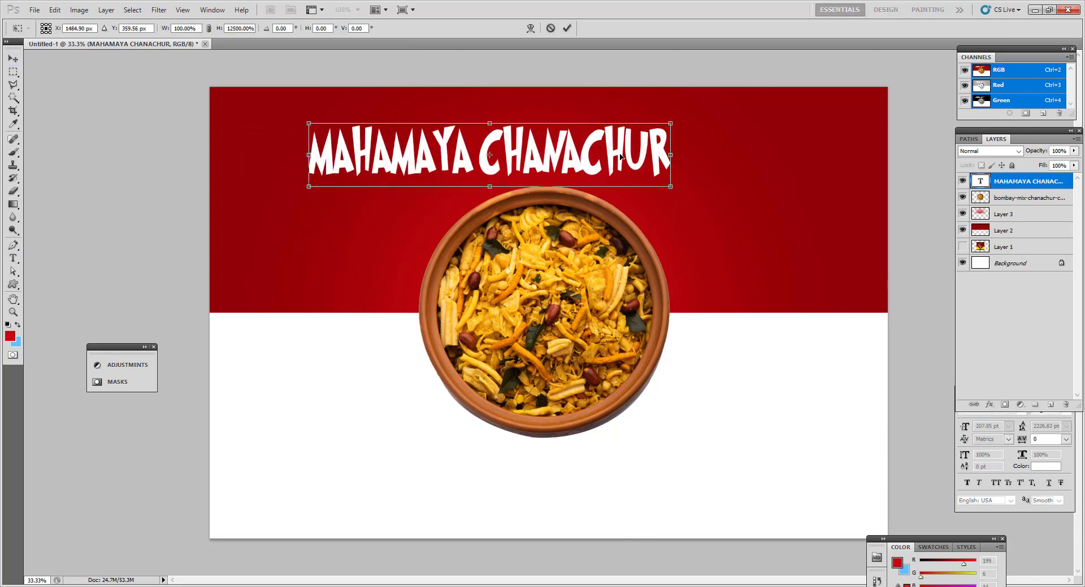
left_click_drag(749, 202, 840, 225)
left_click_drag(722, 186, 722, 175)
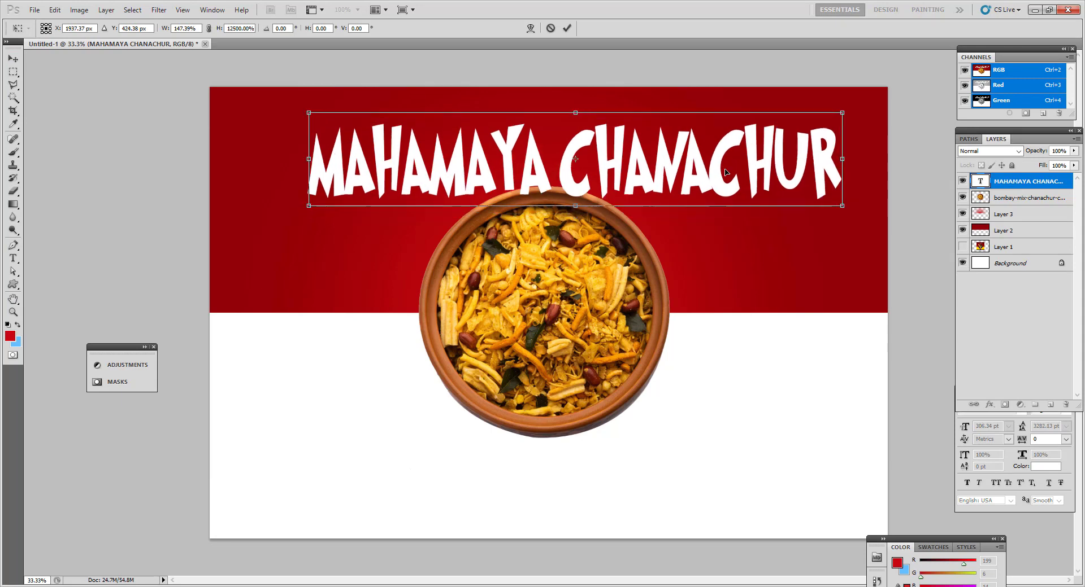
key("Return")
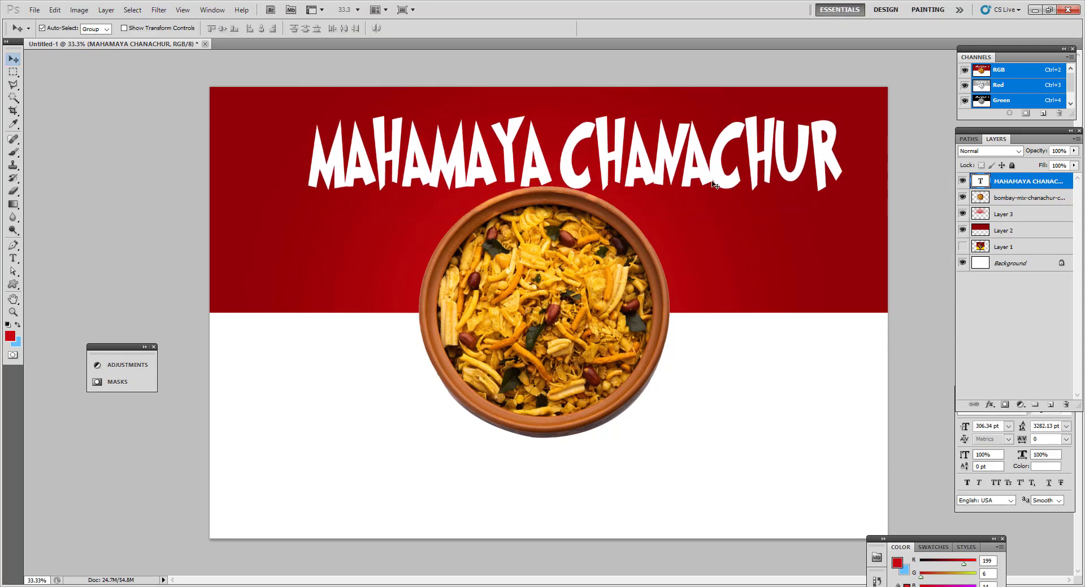
- Start saving the document under a new name and browse to the dzine korner folder inside New folder on drive E
left_click(35, 10)
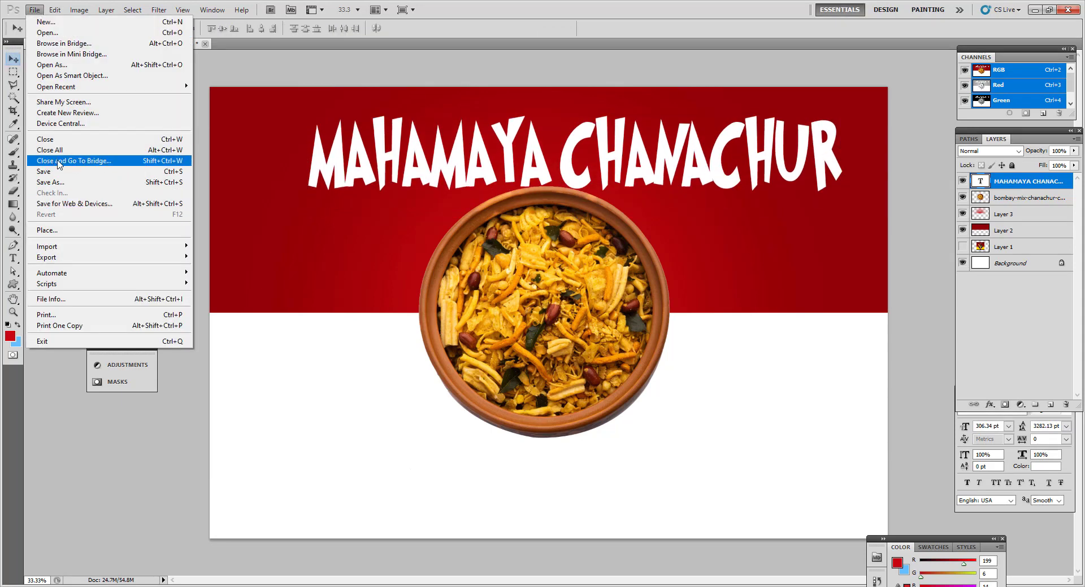
left_click(56, 182)
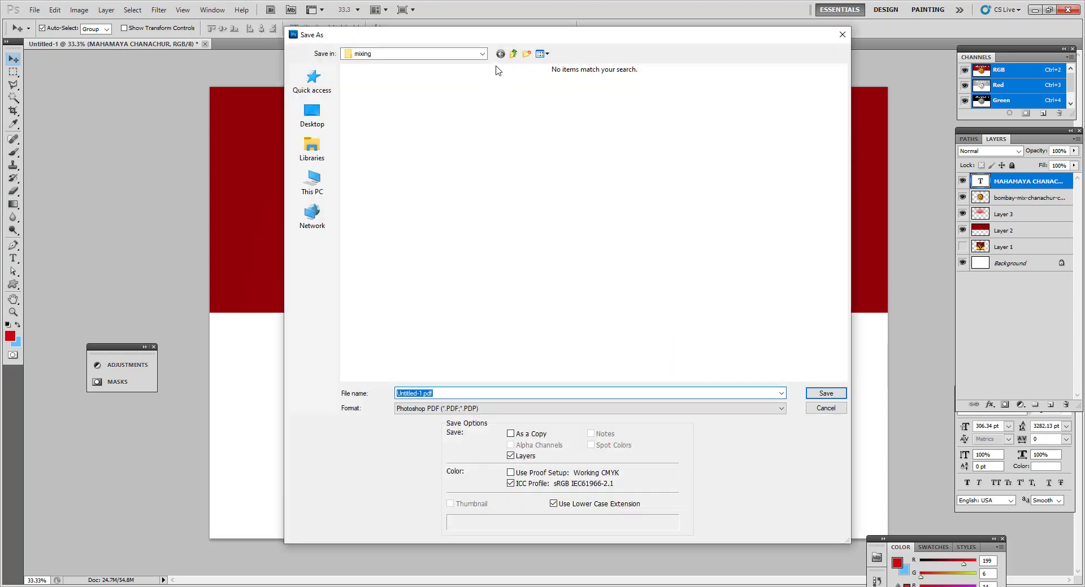
left_click(512, 56)
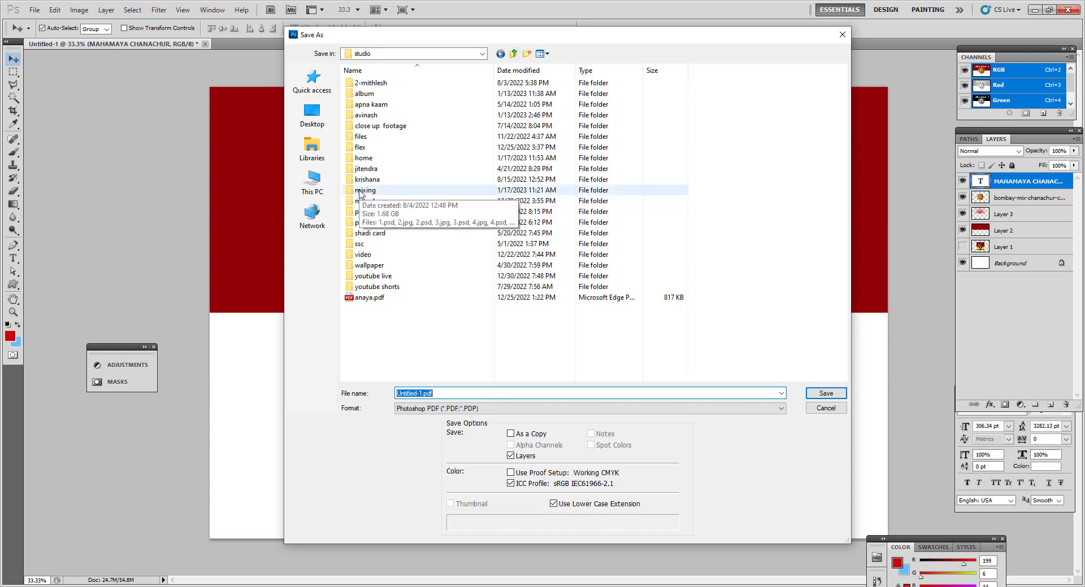
left_click(513, 54)
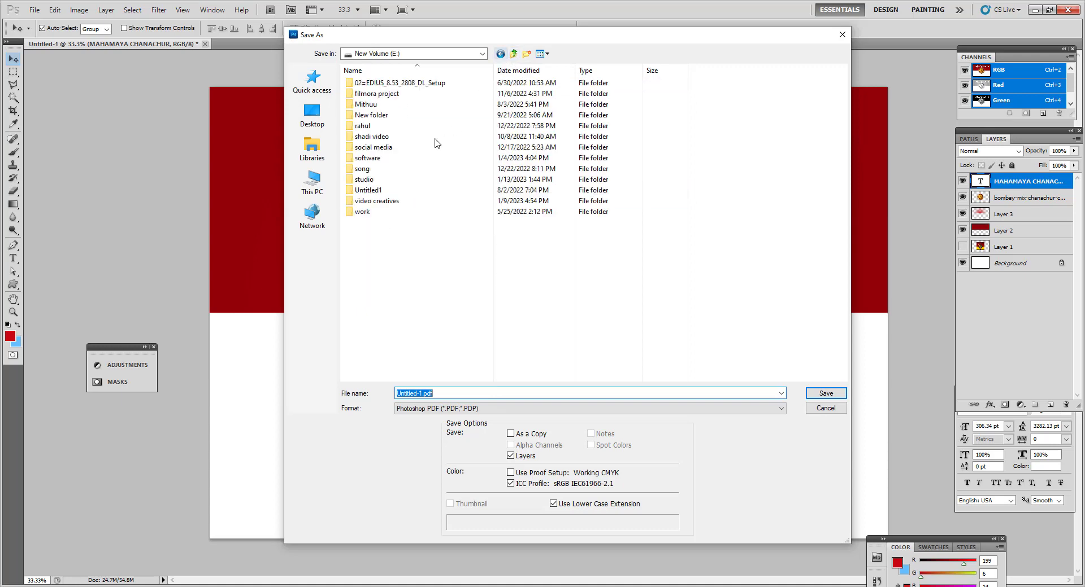
left_click(432, 137)
double_click(377, 116)
left_click(374, 126)
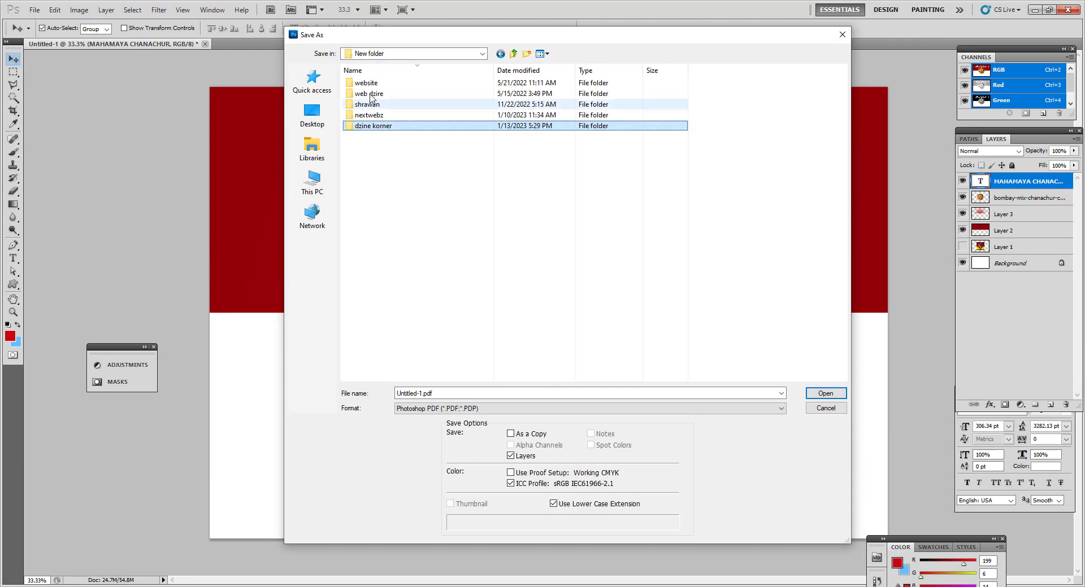
key("Return")
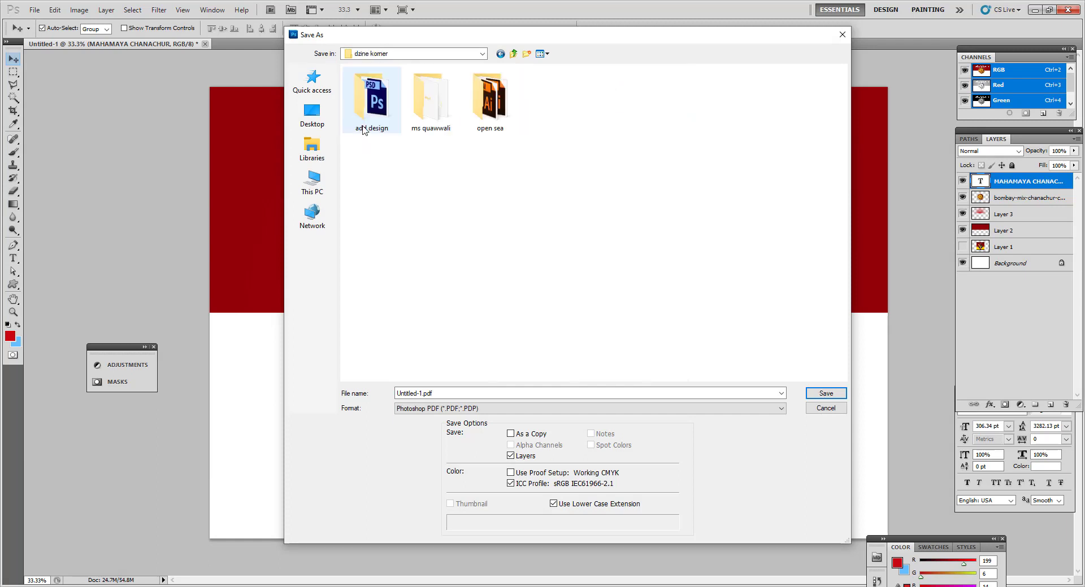
- Create a folder named mahamaya inside dzine korner and open it as the save location
left_click(526, 54)
type("ma")
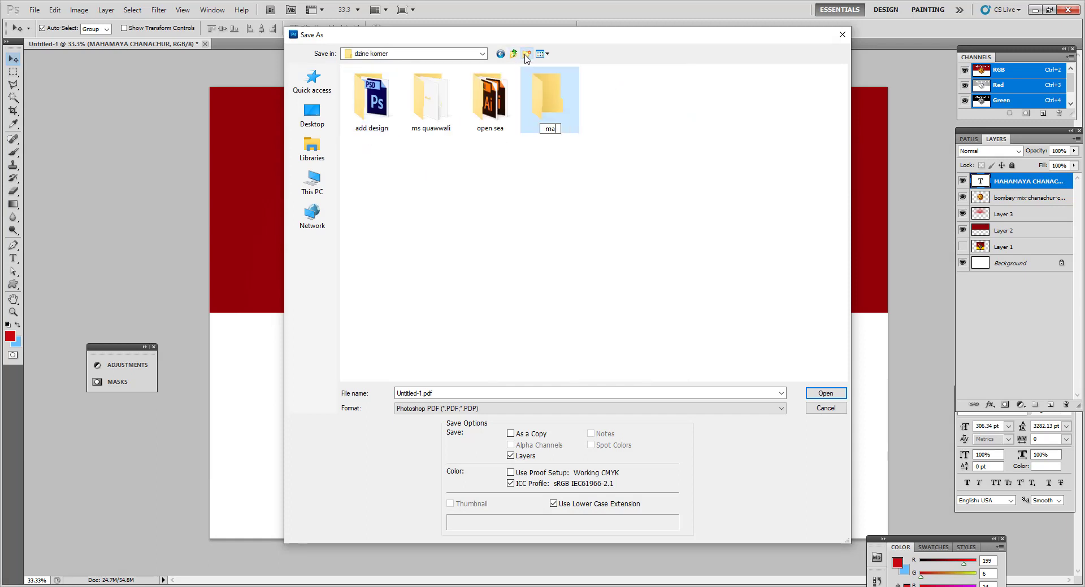
type("hamaya")
key("Return")
key("Return")
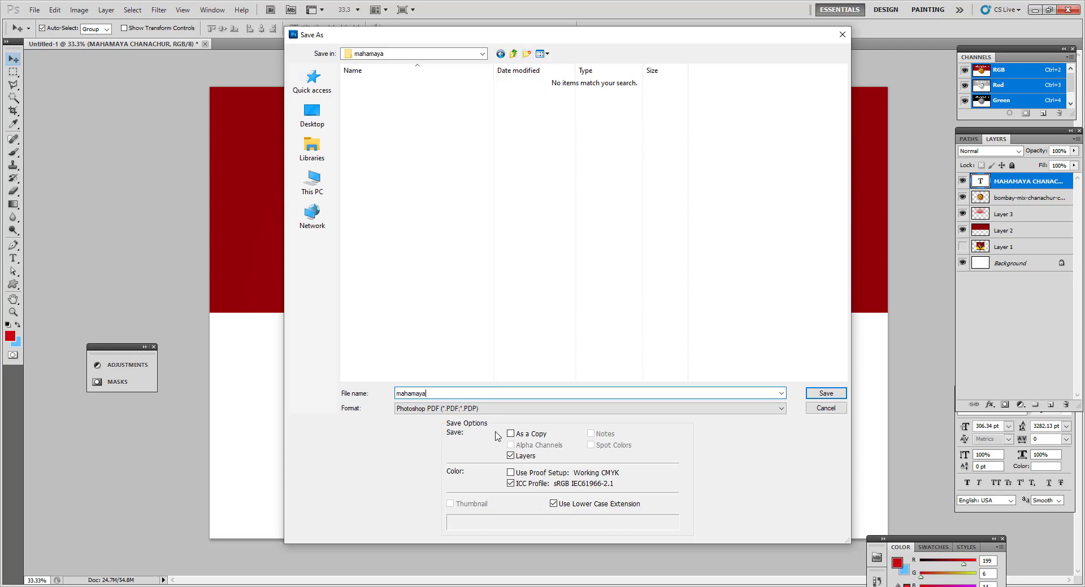
- Save the banner as mahamaya.psd in Photoshop format, accepting the format options
left_click(511, 408)
left_click(508, 418)
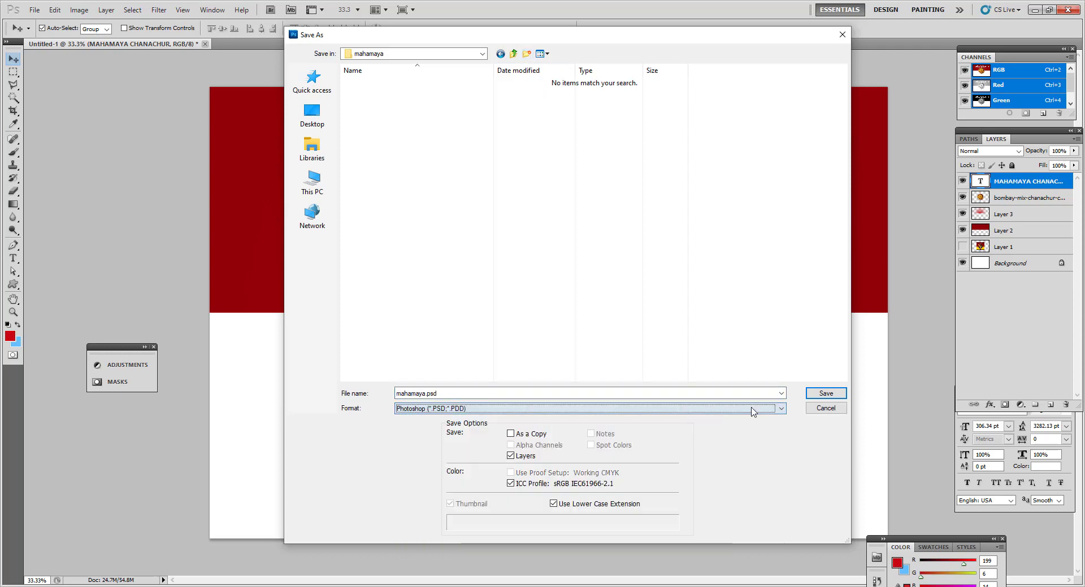
left_click(825, 394)
left_click(669, 190)
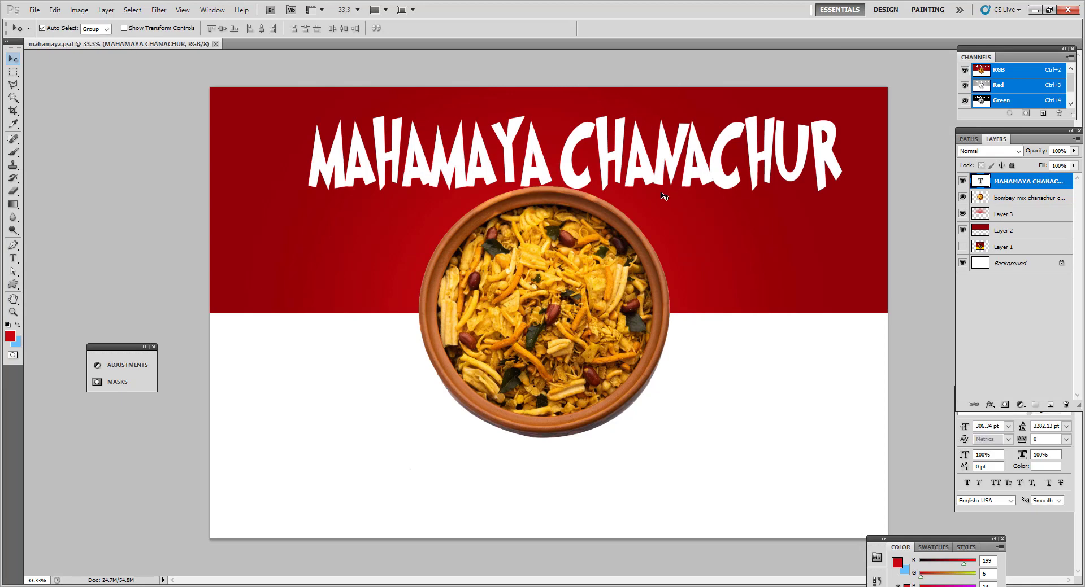
- Switch the title to the Kalyubi font and retype it in mixed case as "Mahamaya Chanachur"
key("t")
left_click(597, 140)
key("ctrl+a")
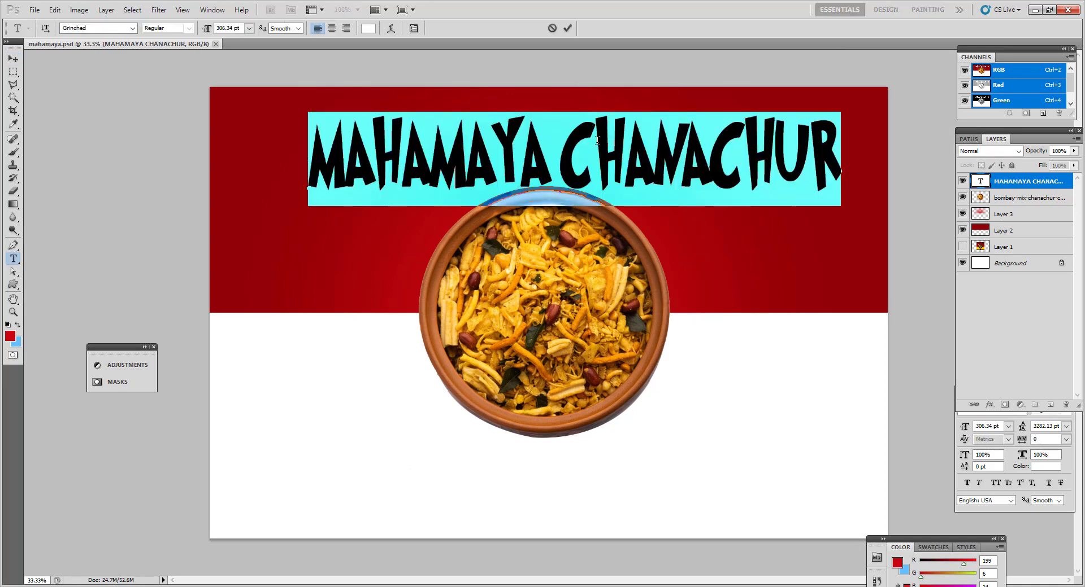
left_click(134, 28)
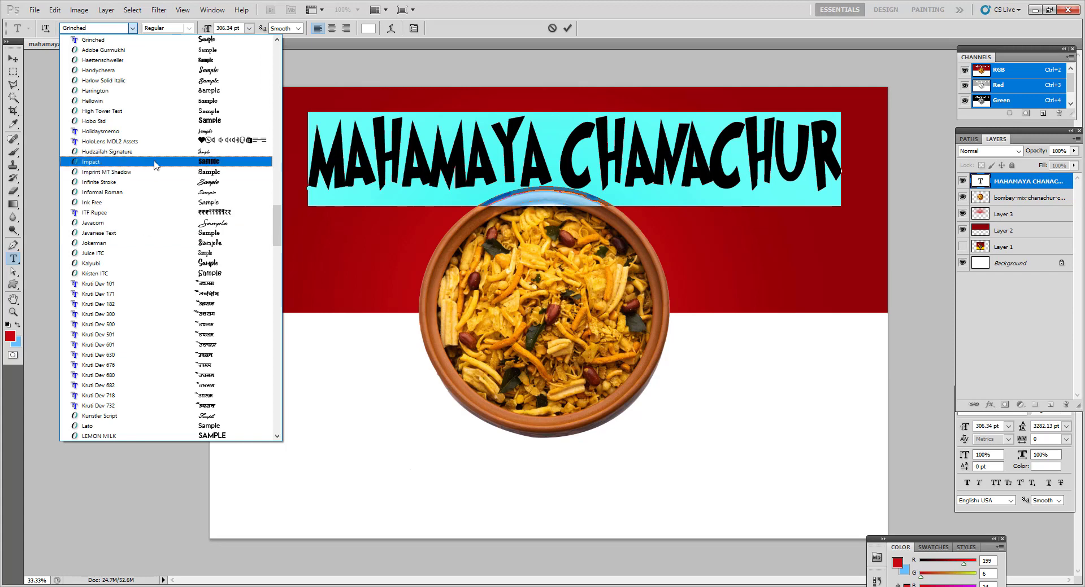
left_click(156, 263)
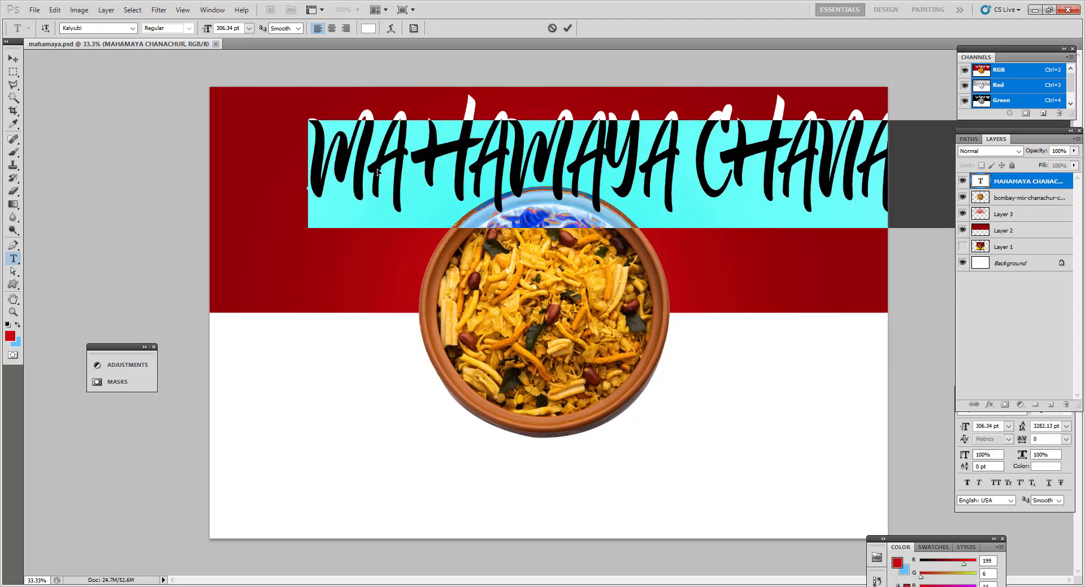
type("Mahama")
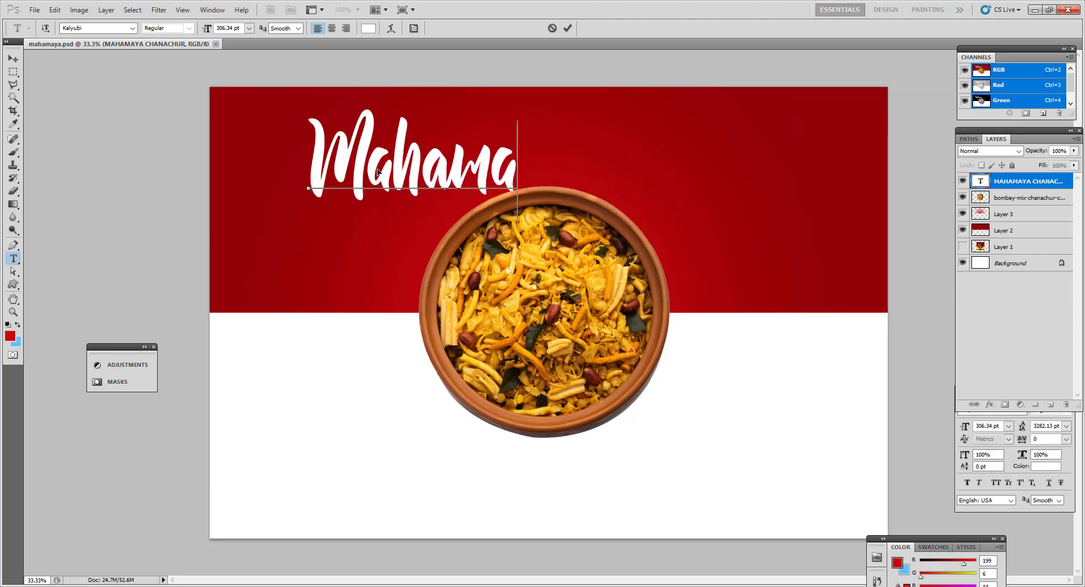
type("ya Chanachur")
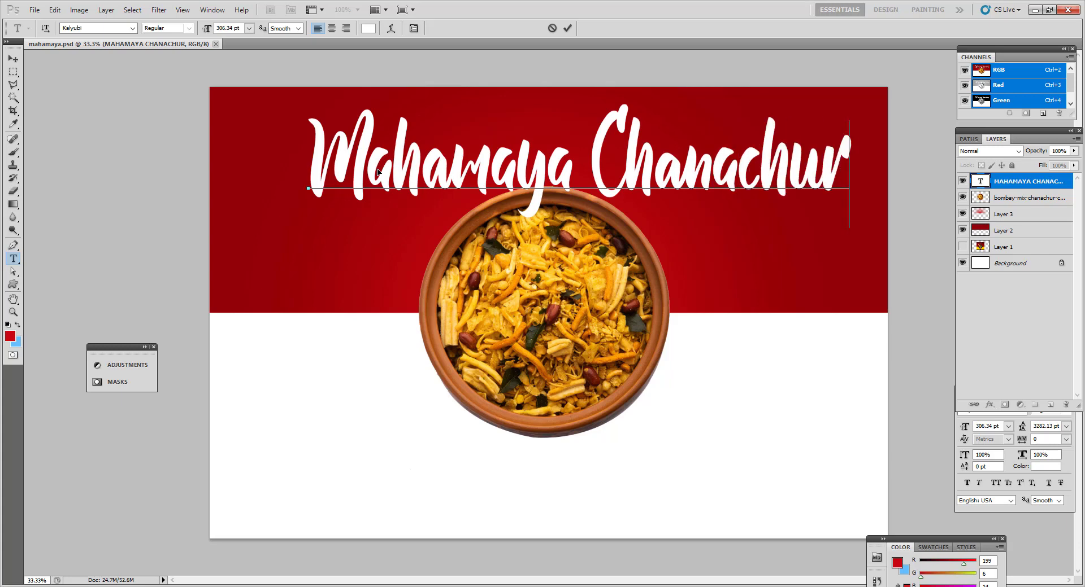
- Change the font of the whole Mahamaya Chanachur title to Redkits Personal Use and commit the text
key("ctrl+a")
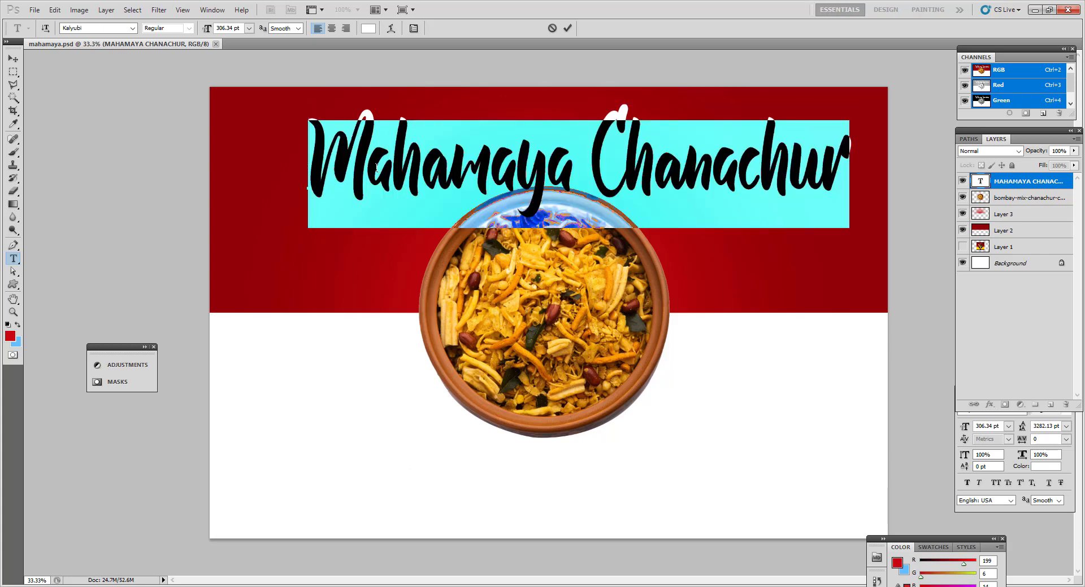
left_click(132, 28)
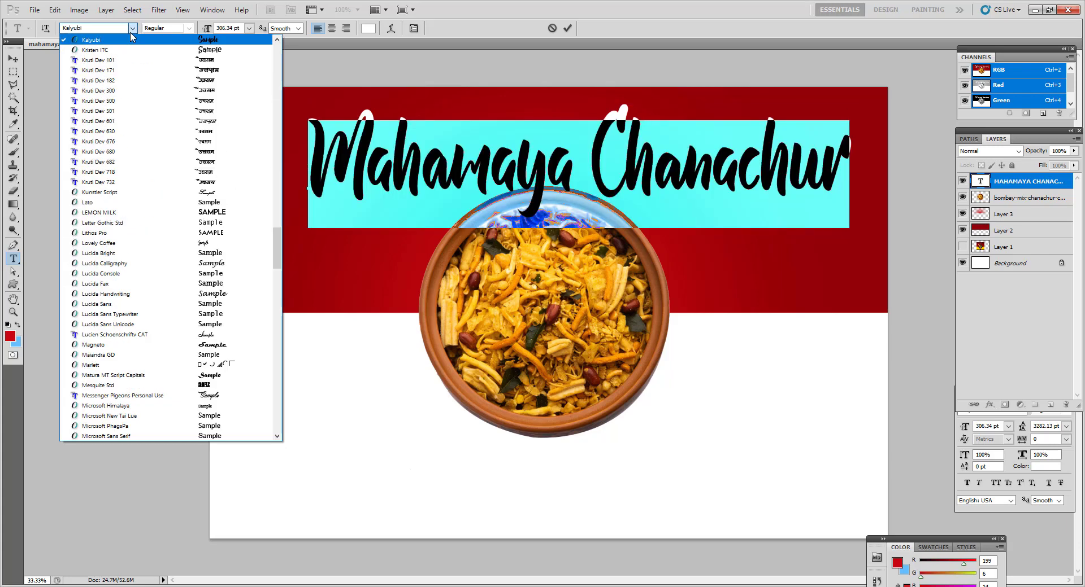
scroll(146, 177, "down", 6)
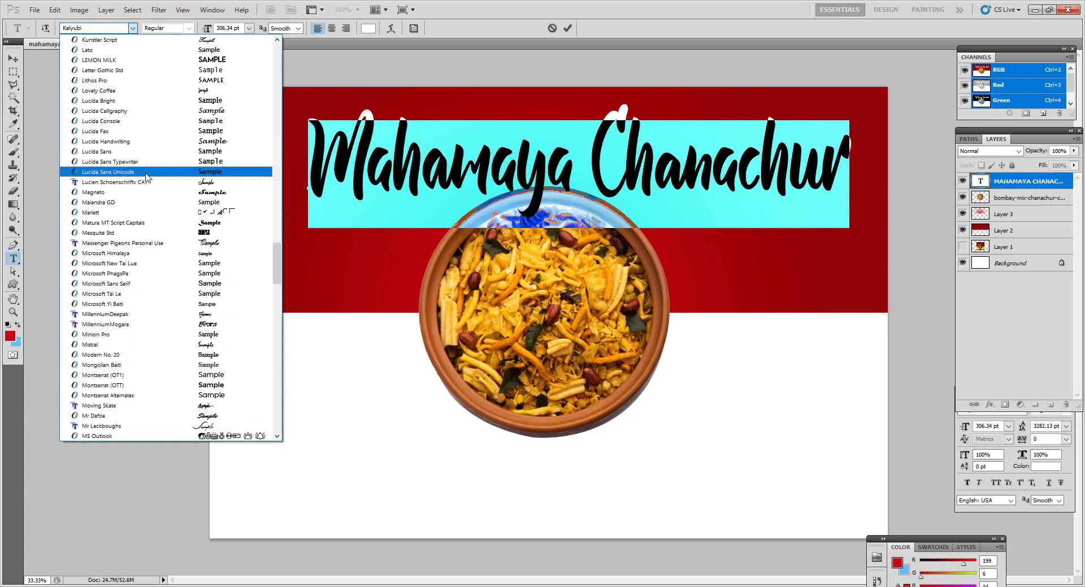
scroll(146, 177, "down", 9)
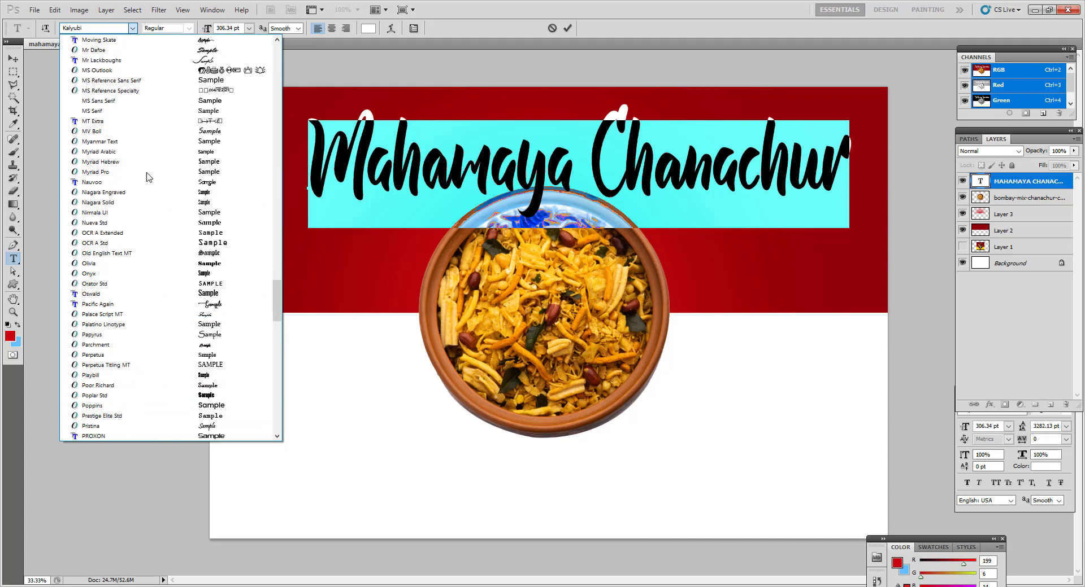
scroll(146, 178, "down", 5)
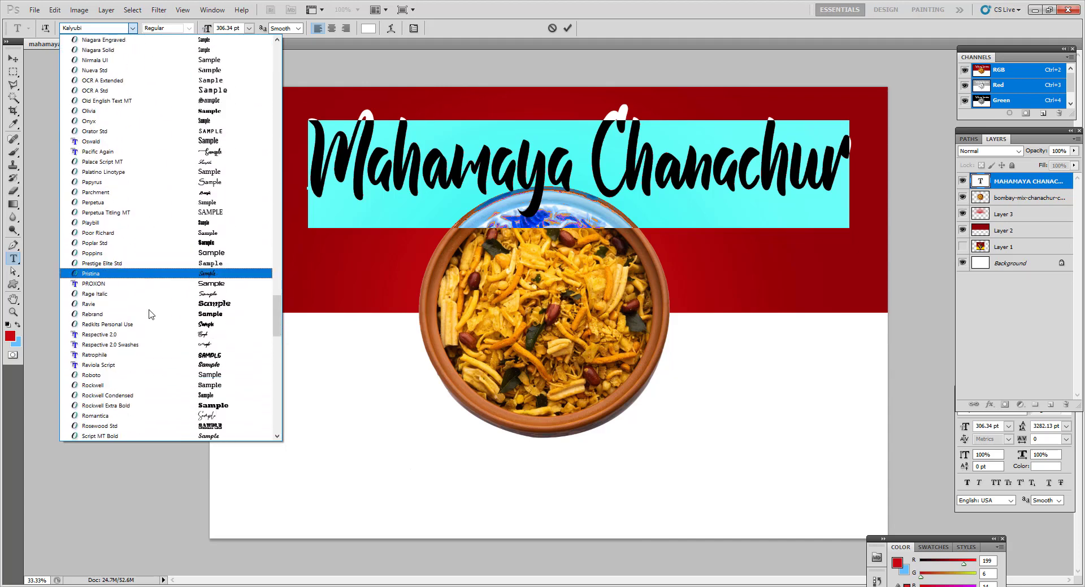
left_click(156, 326)
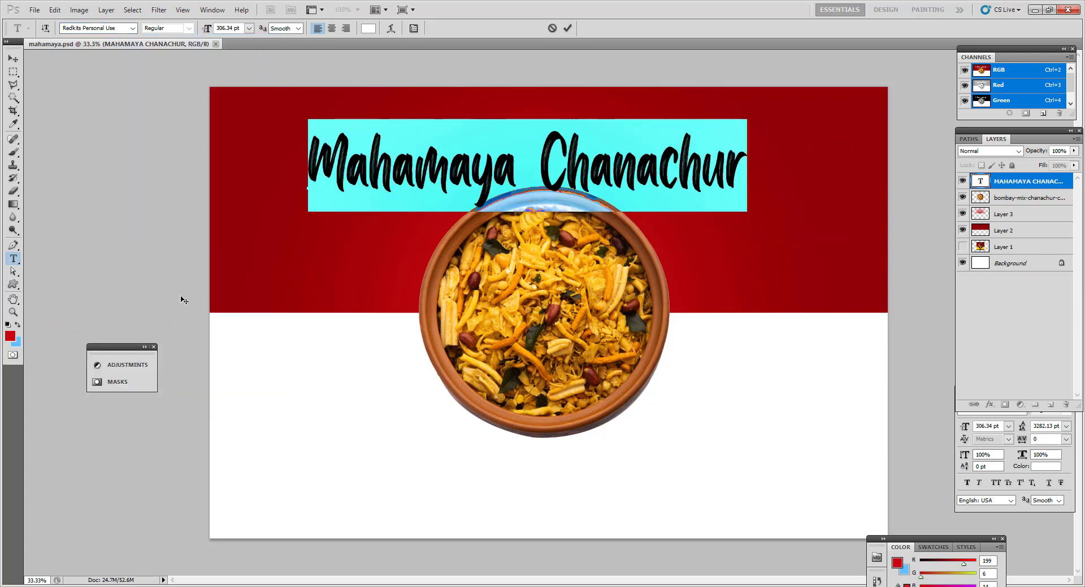
left_click(303, 177)
left_click(14, 58)
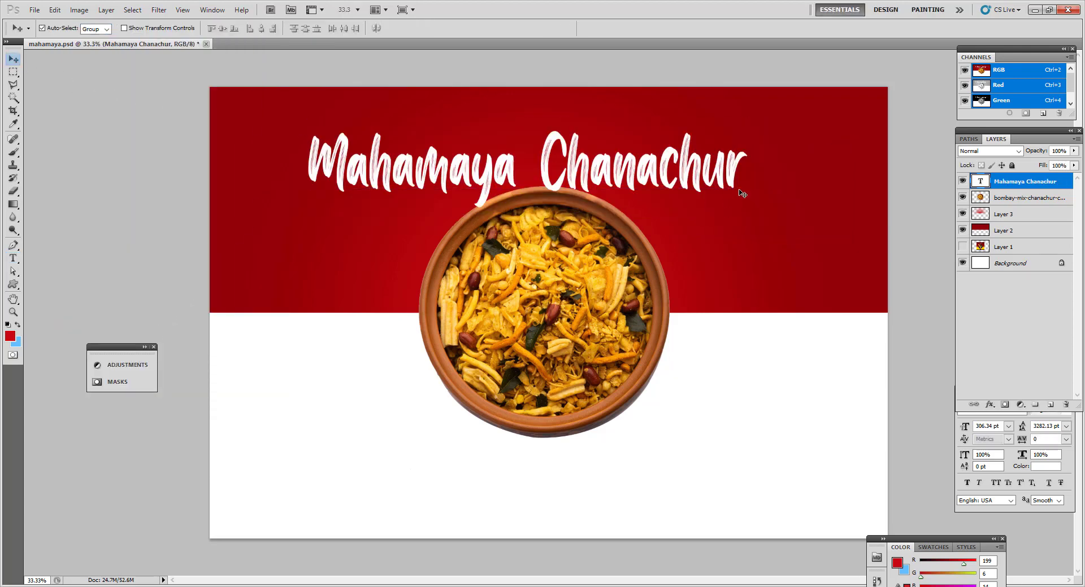
- Stretch the title to about 138% width and 115% height and reposition it across the red band above the bowl
key("ctrl+t")
left_click_drag(747, 165, 835, 166)
left_click_drag(835, 119, 875, 113)
mouse_move(788, 182)
left_mouse_down()
mouse_move(778, 158)
mouse_move(782, 169)
left_mouse_up()
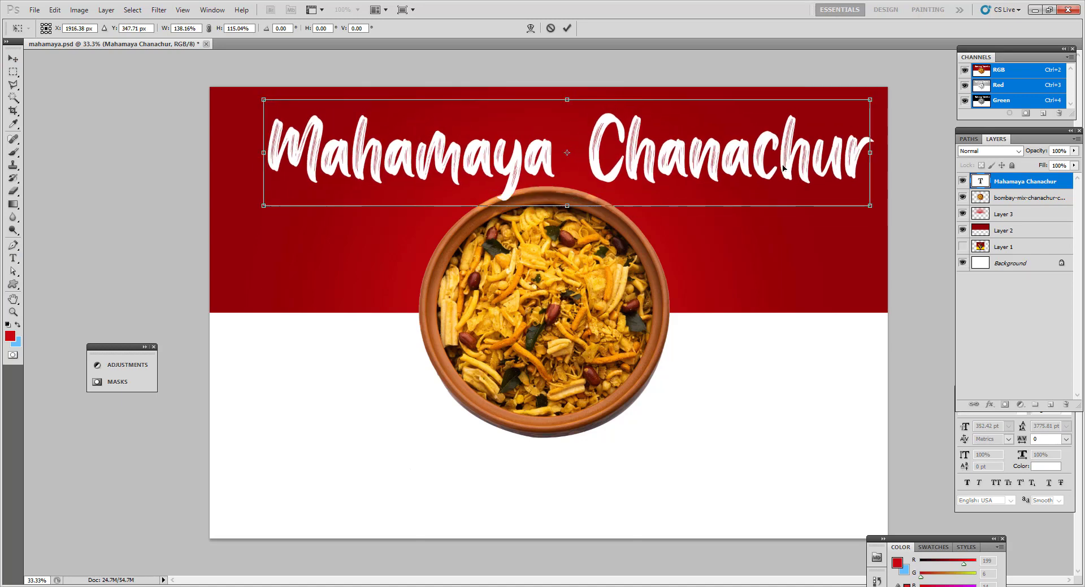
key("Return")
- Recolor all the title lettering bright yellow, fcff01
key("t")
left_click(740, 167)
key("ctrl+a")
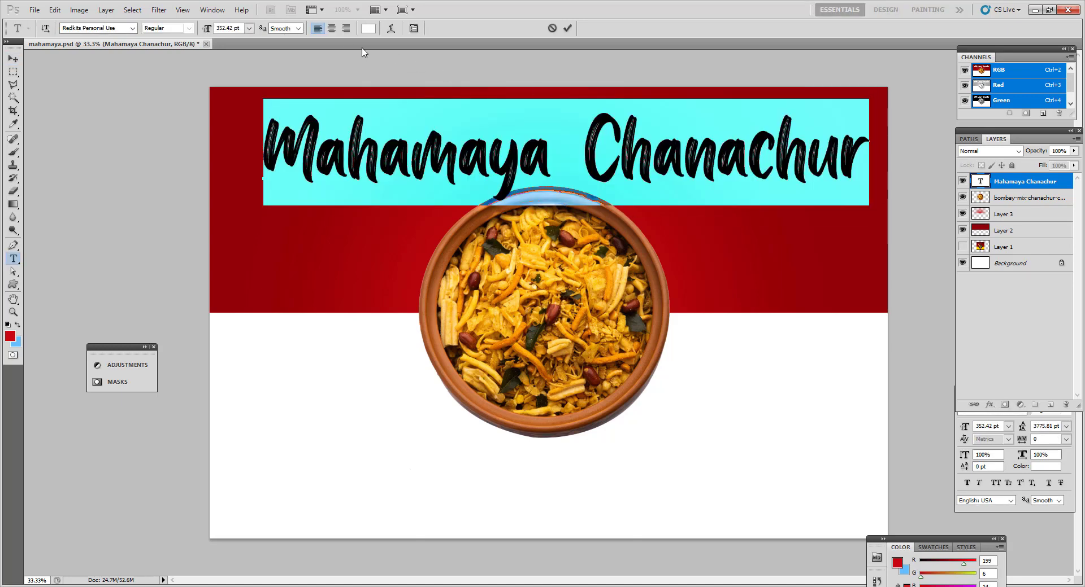
left_click(368, 28)
left_click(844, 265)
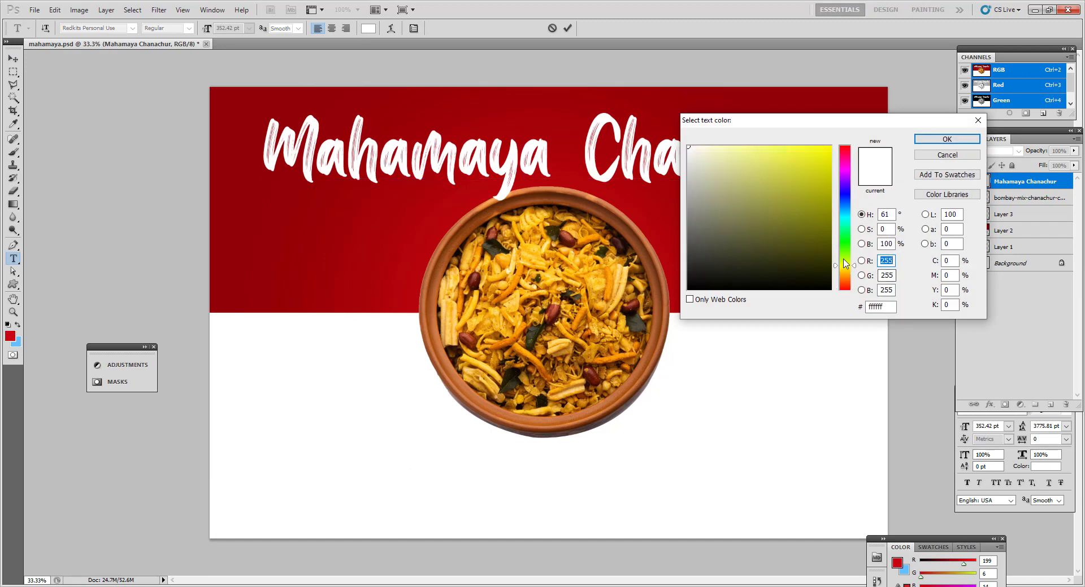
left_click(830, 148)
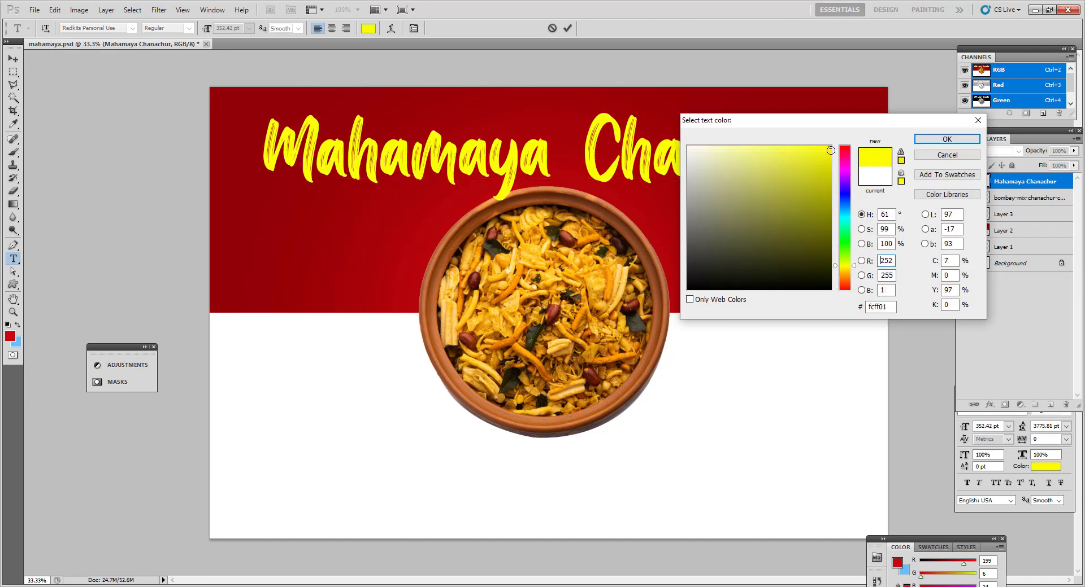
left_click(946, 139)
- Add an outside Stroke layer effect to the title in white, ffffff, with a size of 17 px
left_click(13, 72)
right_click(565, 169)
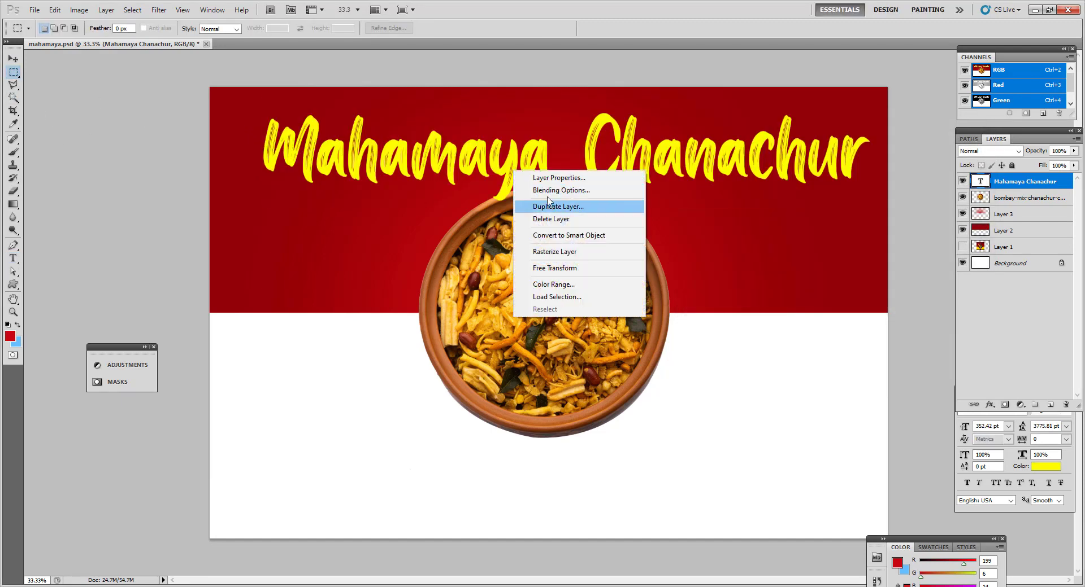
left_click(550, 200)
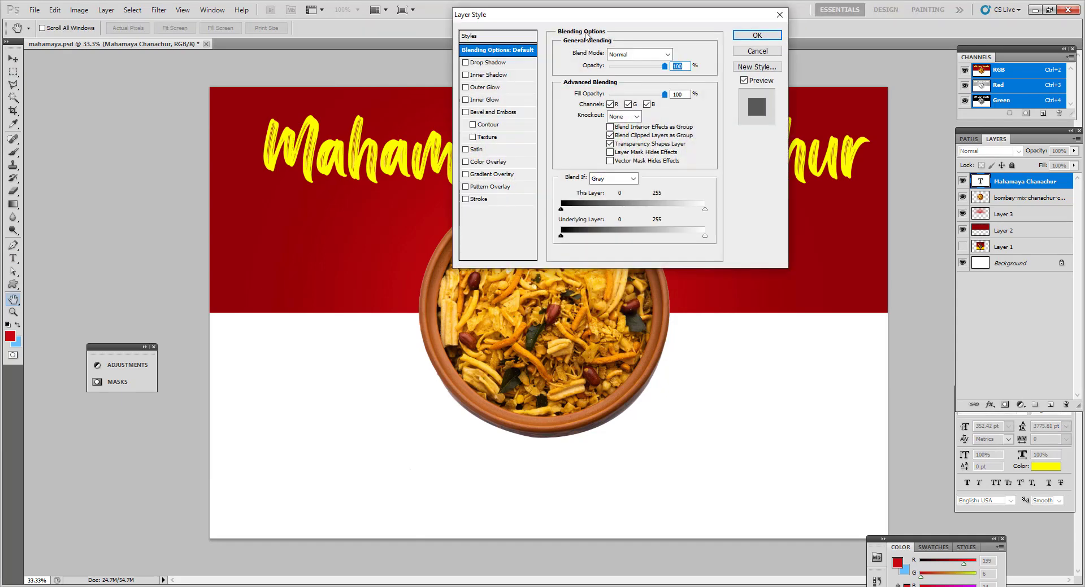
left_click_drag(590, 16, 757, 57)
left_click(647, 240)
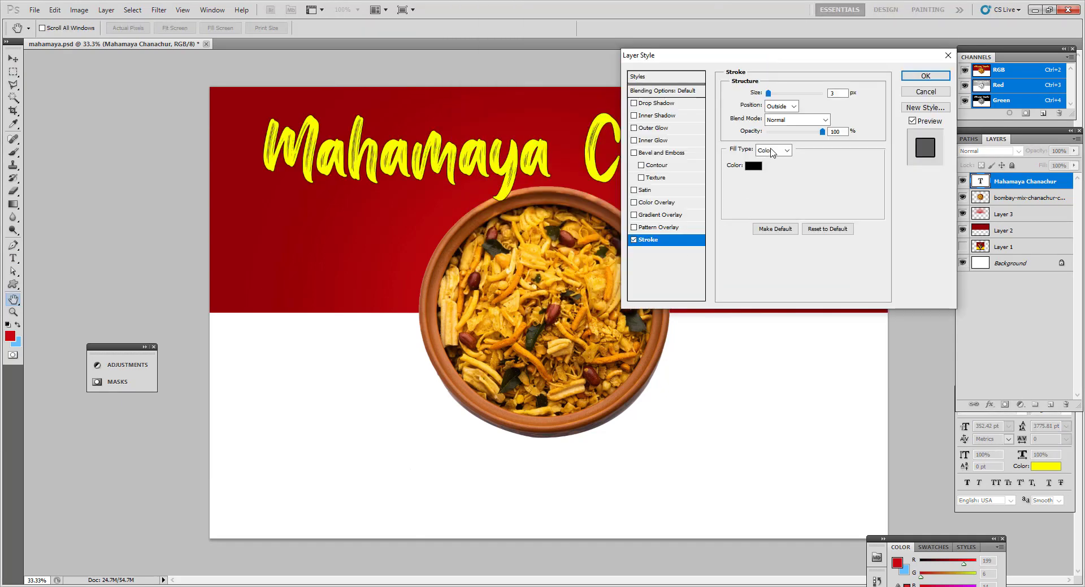
left_click(754, 168)
left_click(688, 147)
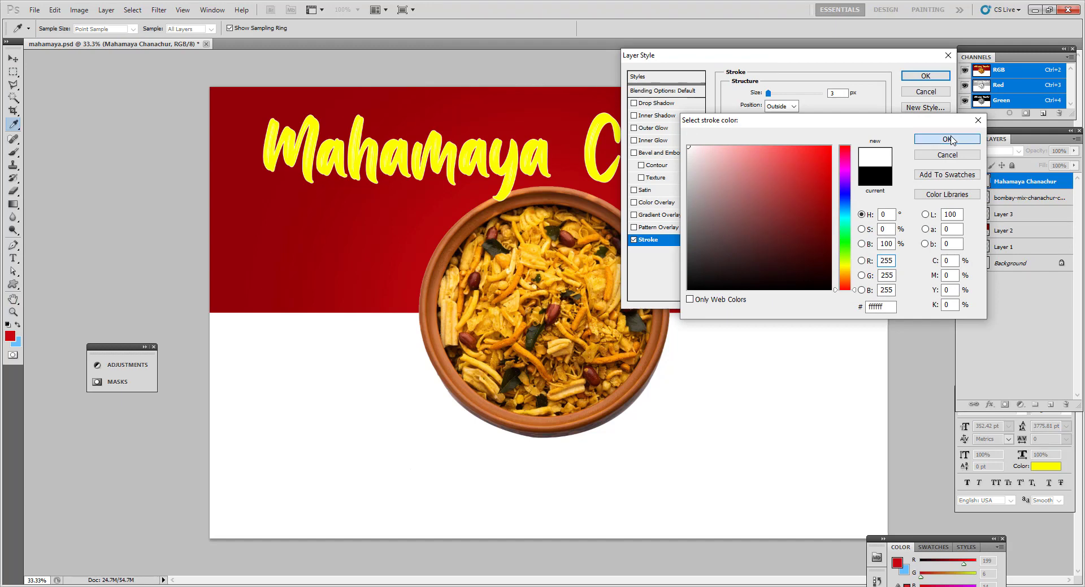
left_click(947, 139)
left_click(837, 93)
scroll(837, 95, "up", 13)
scroll(837, 94, "up", 1)
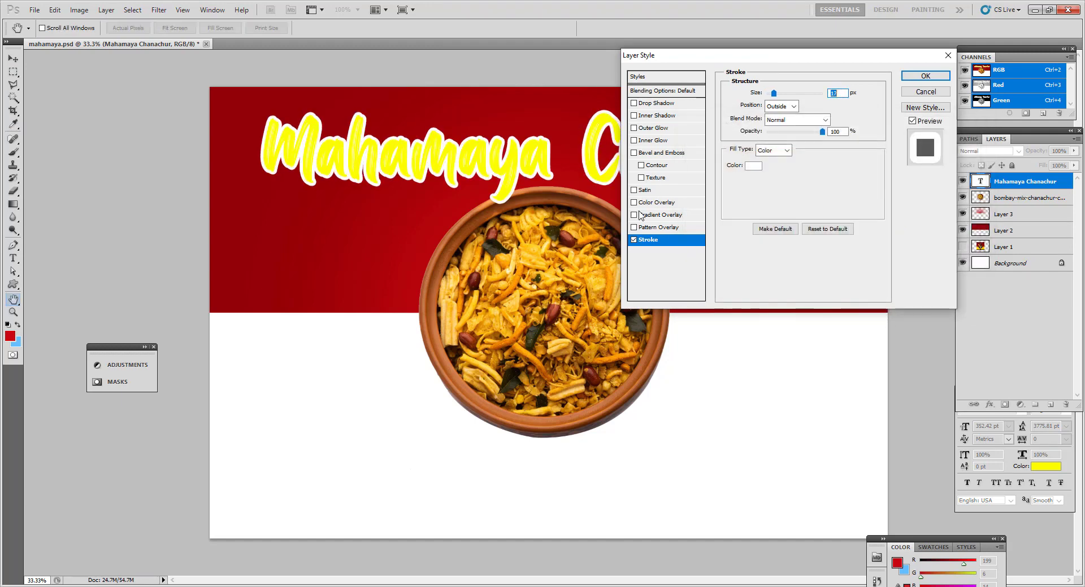
- Change the title's stroke color to a very dark maroon and apply the layer style
left_click(753, 165)
left_click(795, 257)
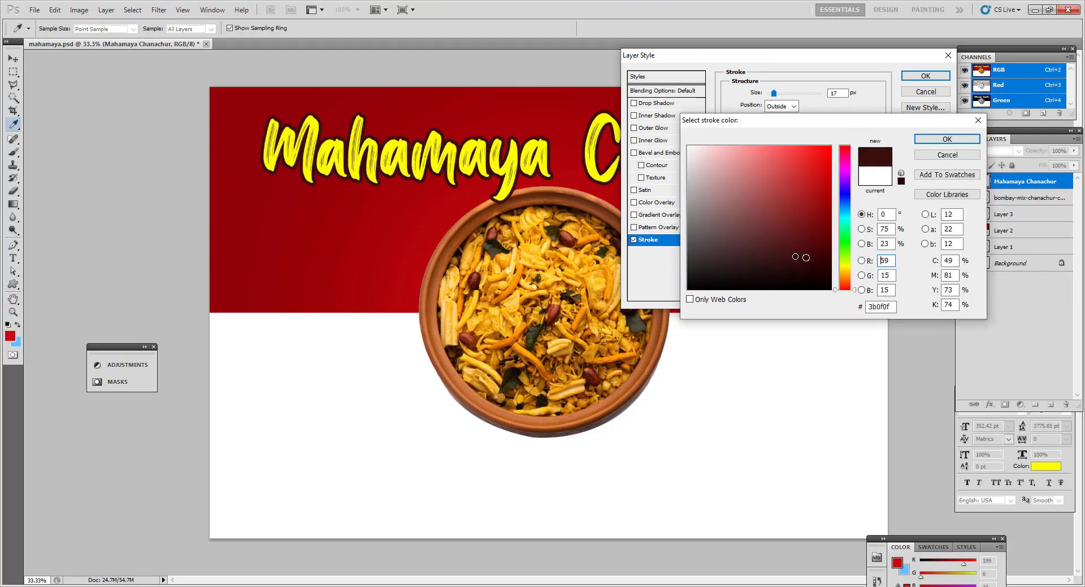
left_click(947, 139)
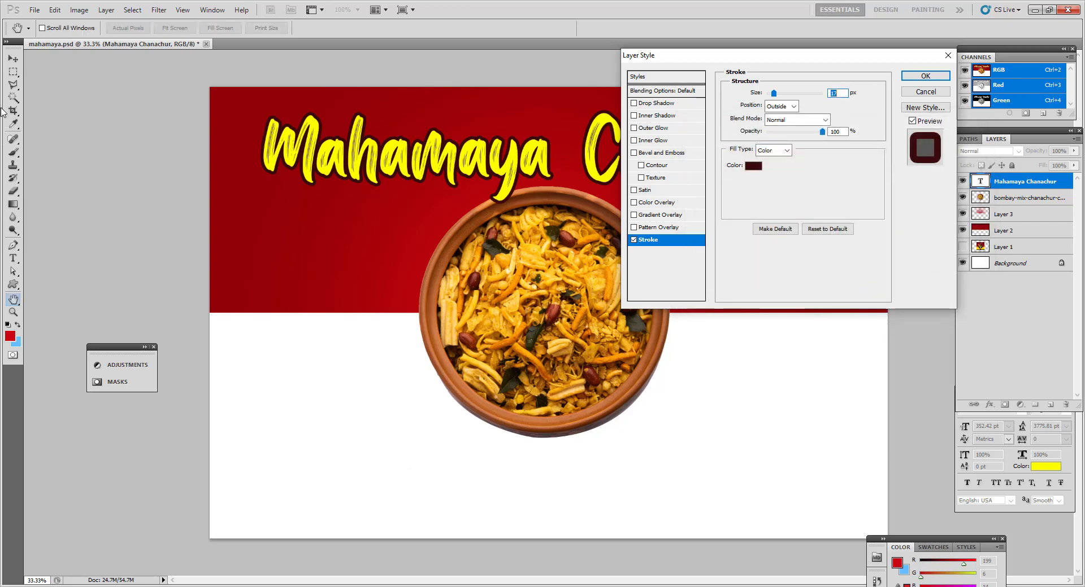
left_click(925, 75)
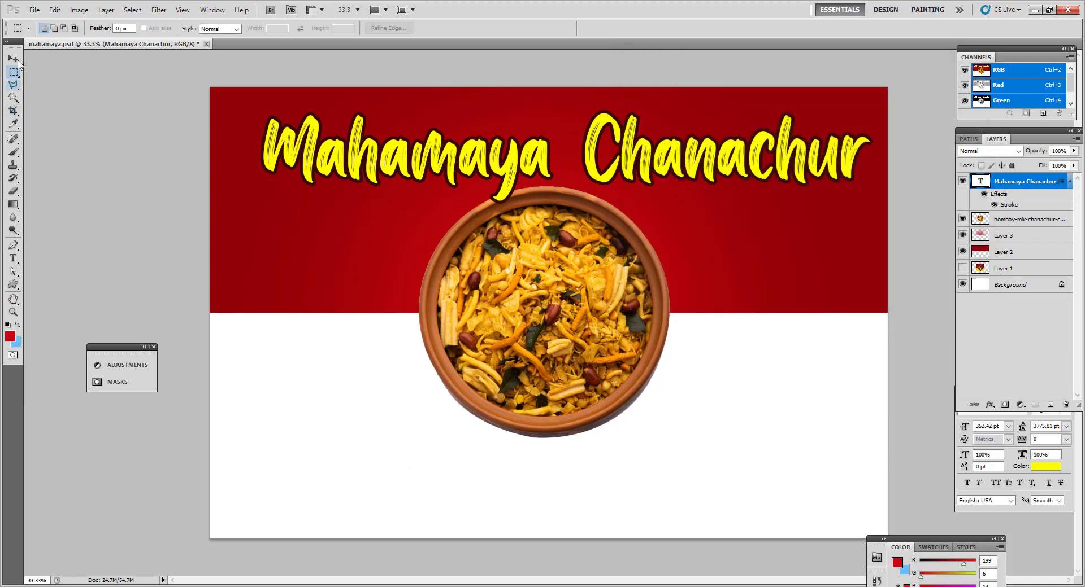
- Scale the chanachur bowl down about its center to about 88.6%
key("v")
left_click(666, 346)
key("ctrl+t")
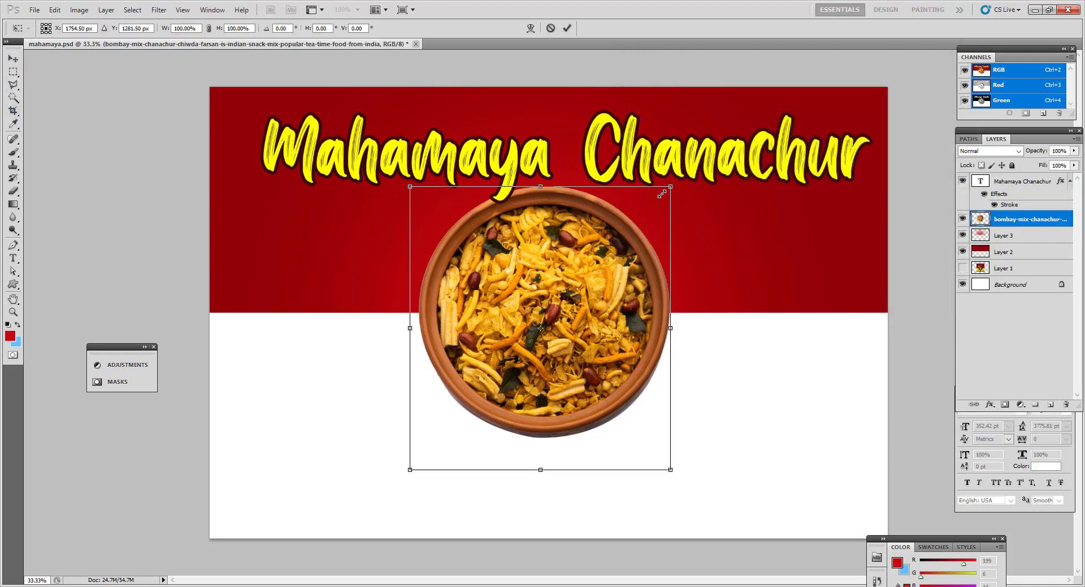
left_click_drag(662, 194, 653, 203)
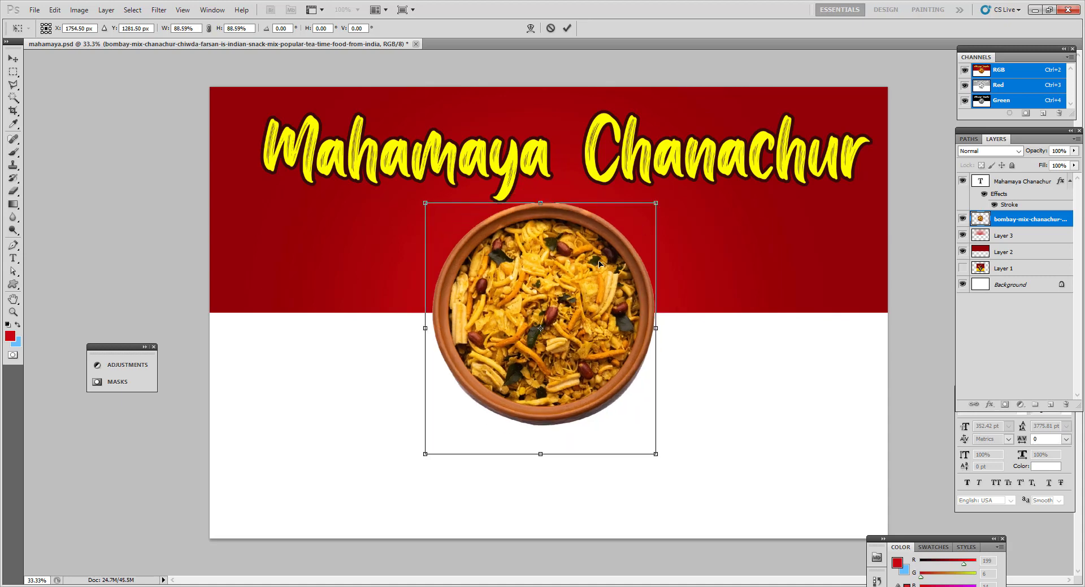
key("Return")
- Scale the title down to about 332 pt lettering, keeping it above the bowl within the red band
left_click(808, 164)
key("ctrl+t")
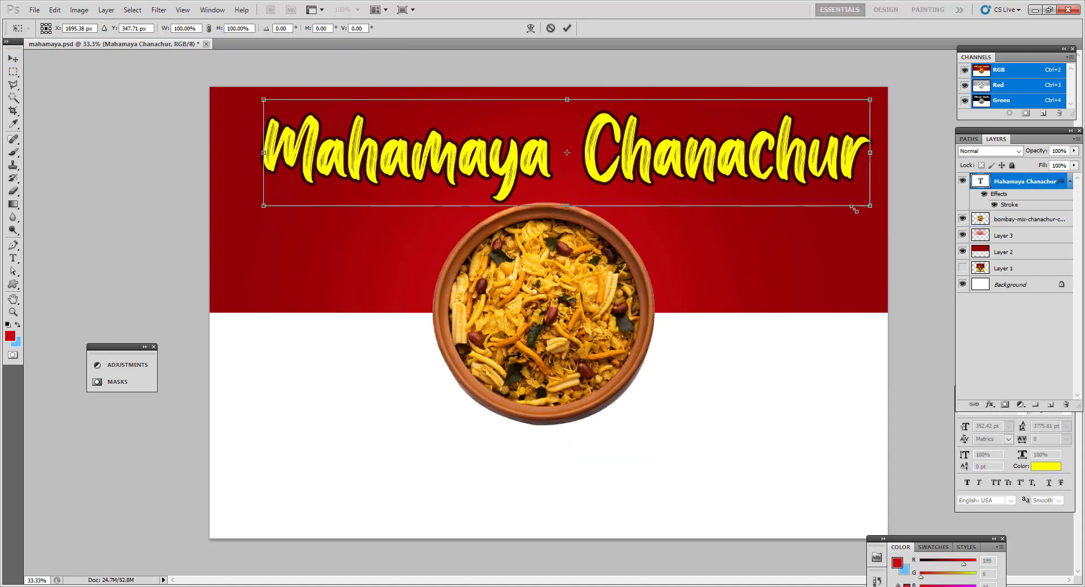
left_click_drag(853, 209, 847, 203)
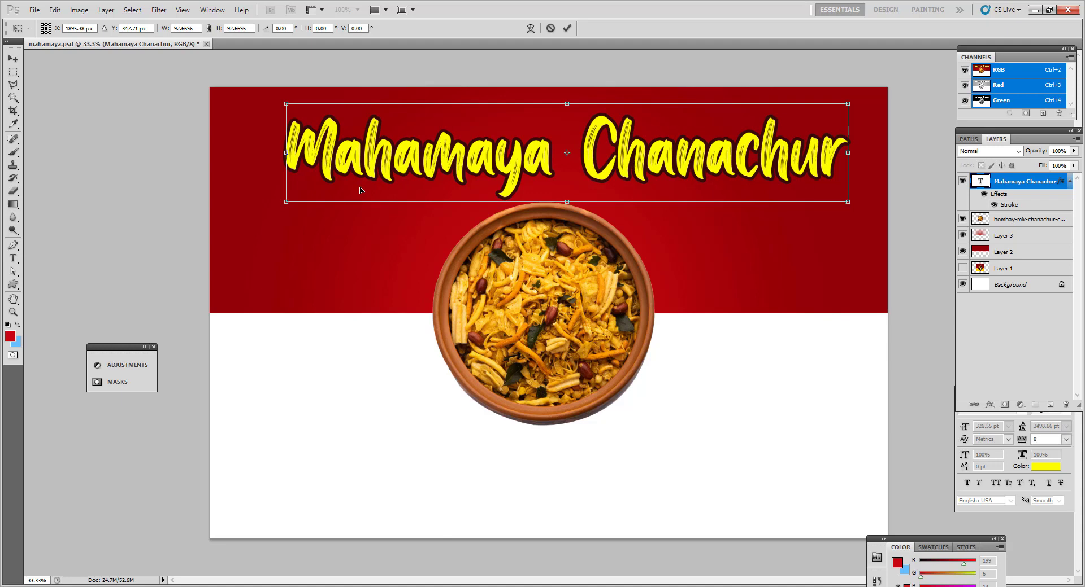
key("Return")
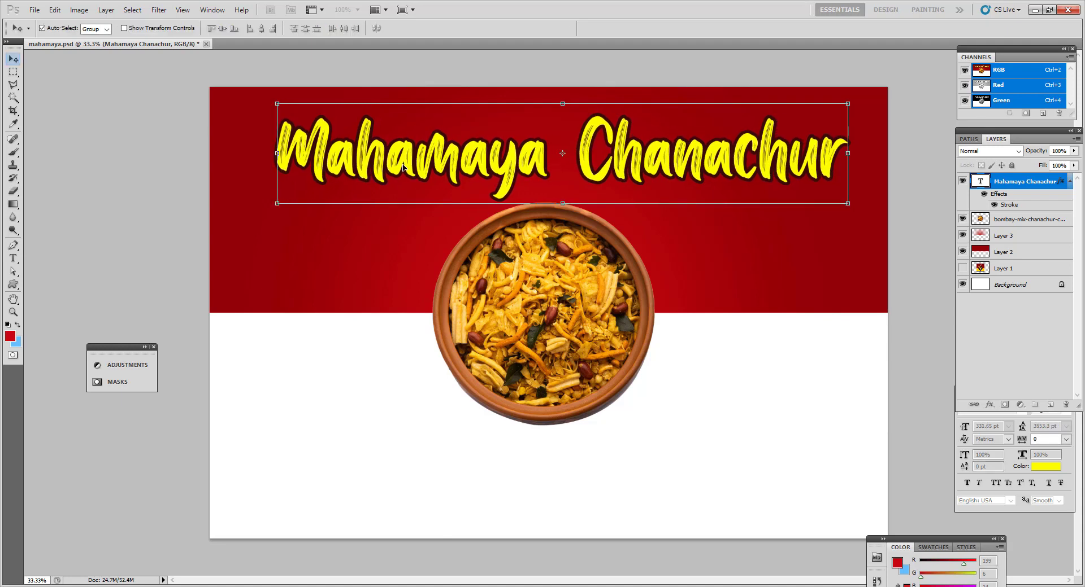
- Fill the Background layer with golden yellow, fbc900, as the new foreground color
left_click(541, 277, "ctrl+alt")
left_click(542, 277, "ctrl+alt")
left_click(1007, 286)
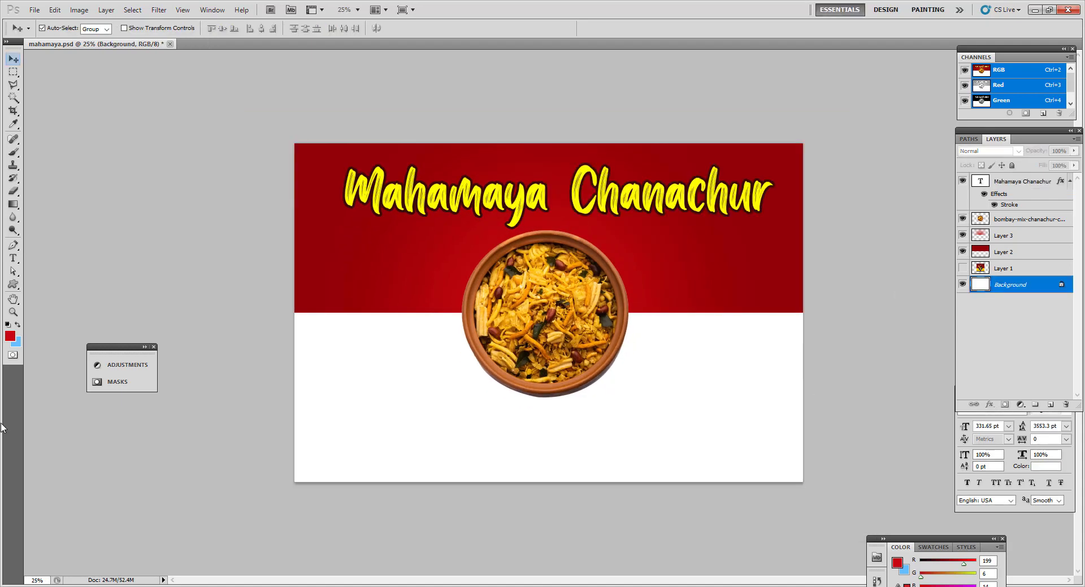
left_click(11, 336)
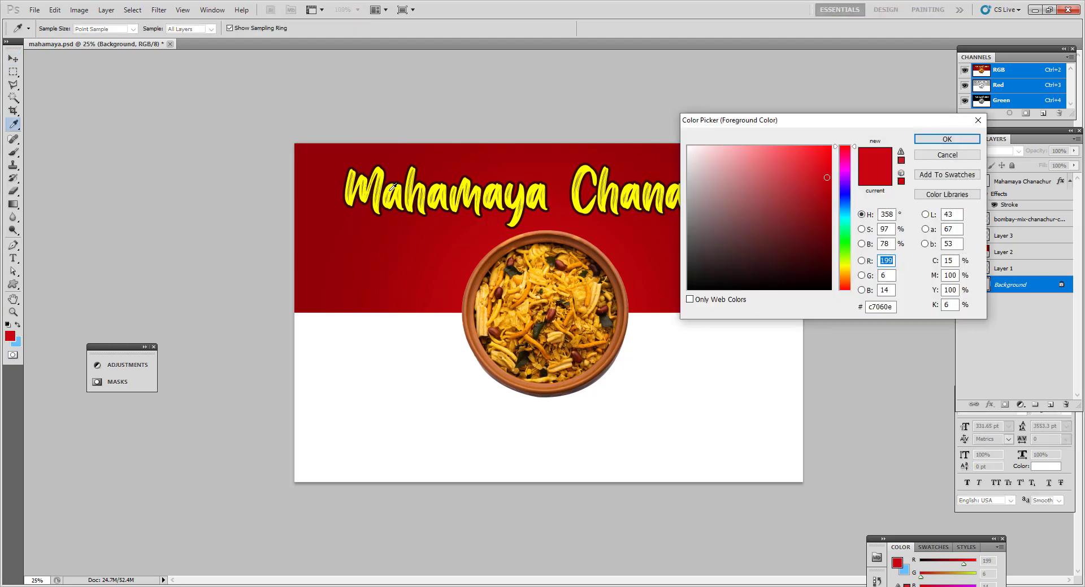
left_click(393, 186)
left_click(830, 179)
left_click(843, 271)
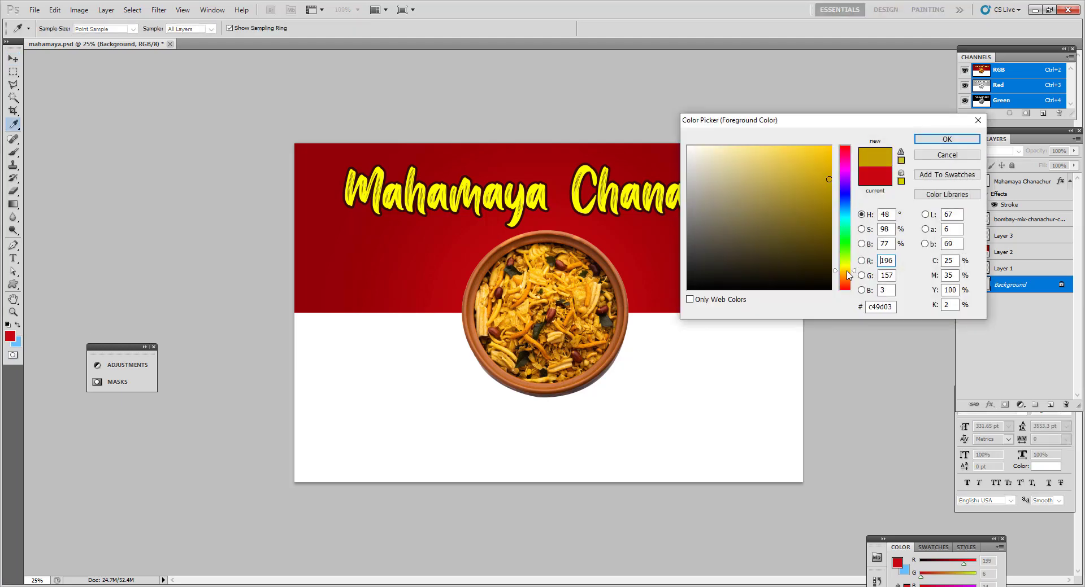
left_click_drag(829, 179, 838, 150)
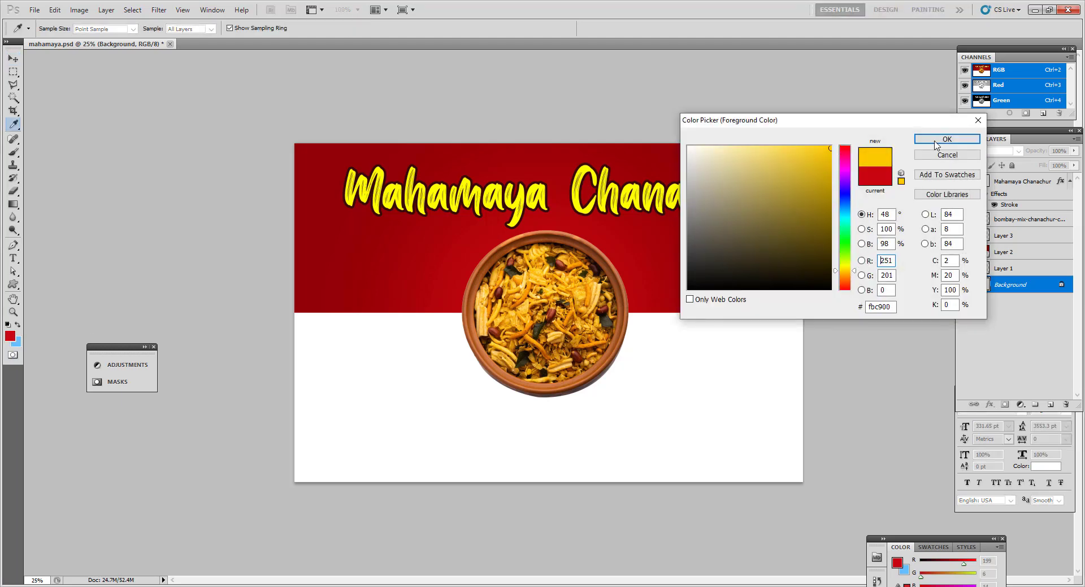
left_click(935, 139)
key("v")
key("alt+BackSpace")
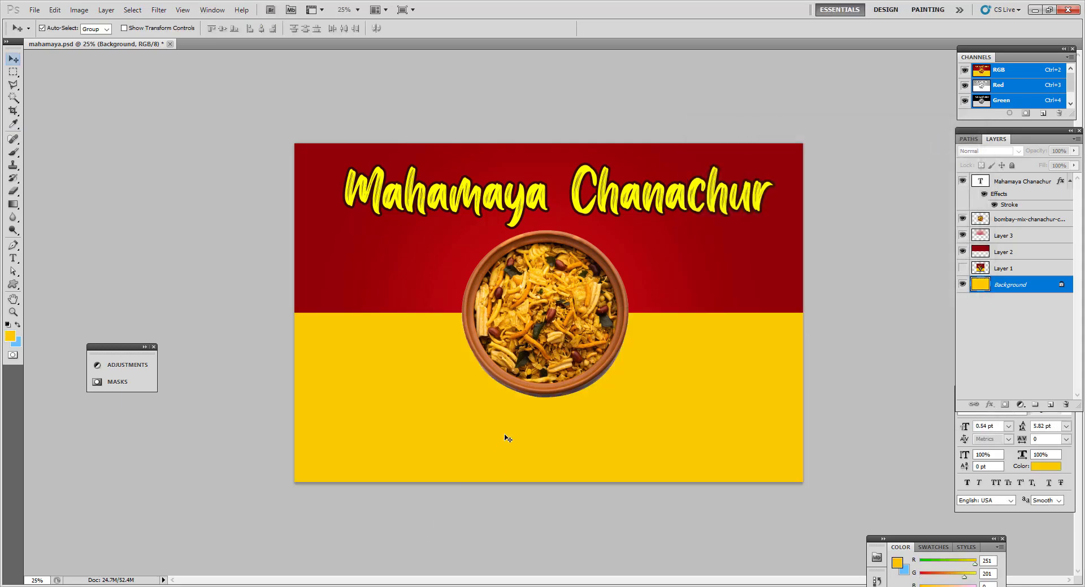
- Move the chanachur bowl slightly down and to the left on the banner
left_click_drag(558, 381, 554, 384)
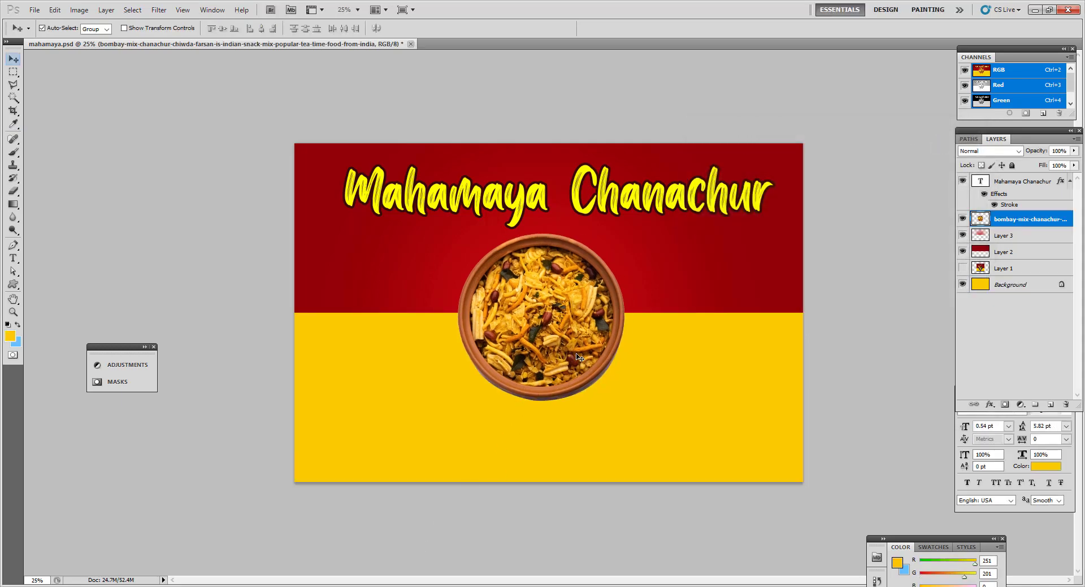
- Duplicate the chanachur bowl layer and apply a Gaussian Blur of 99.3 pixels radius to the lower copy
key("ctrl+j")
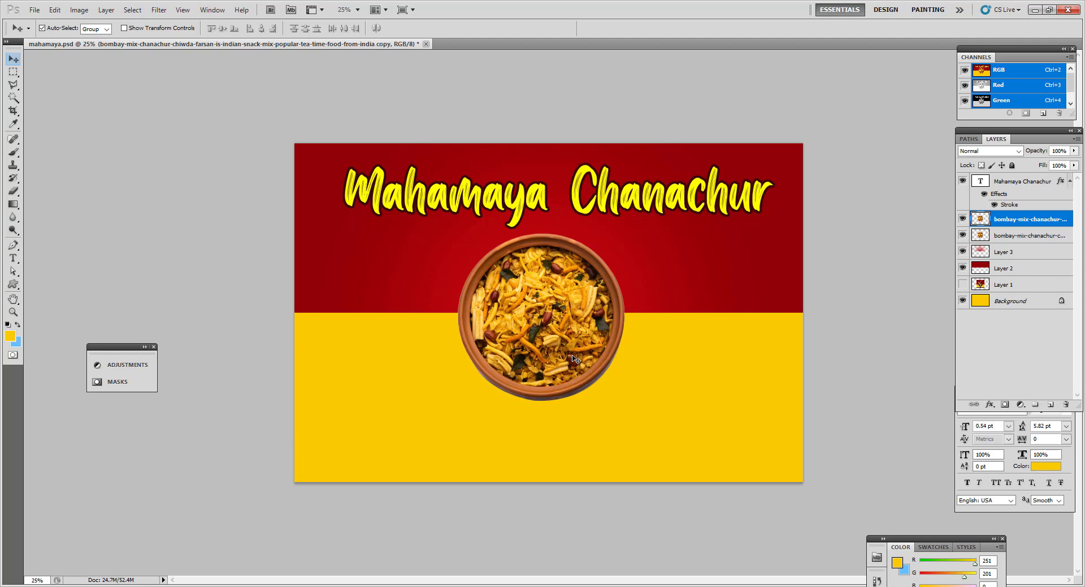
left_click(1013, 233)
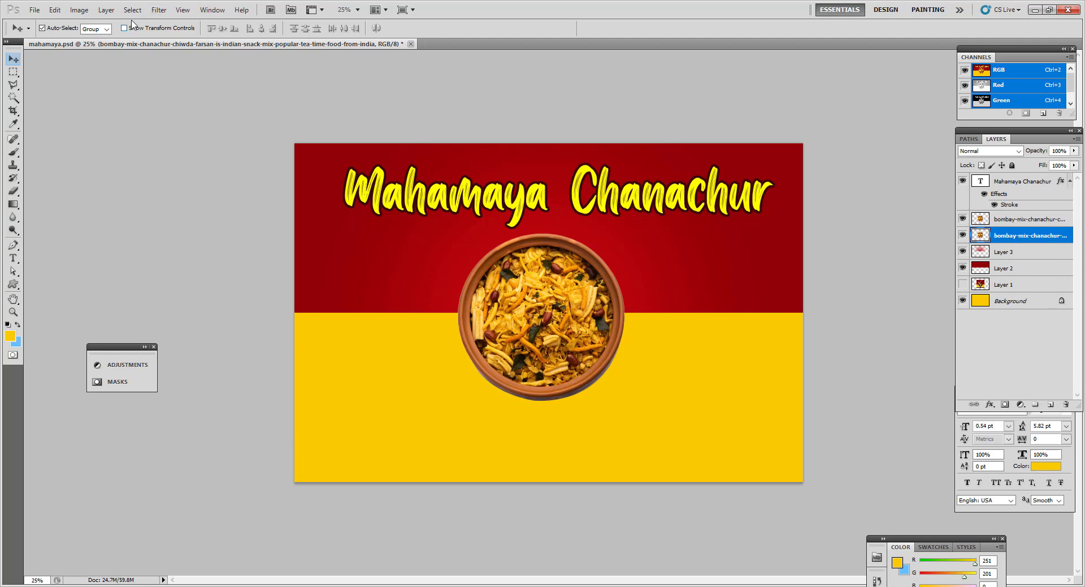
left_click(158, 10)
mouse_move(174, 115)
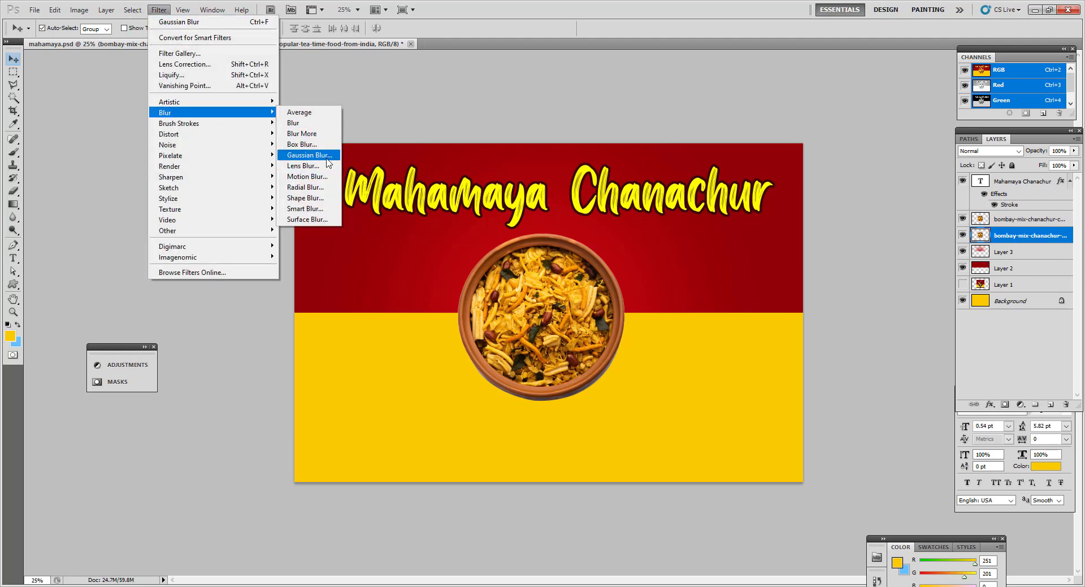
left_click(326, 158)
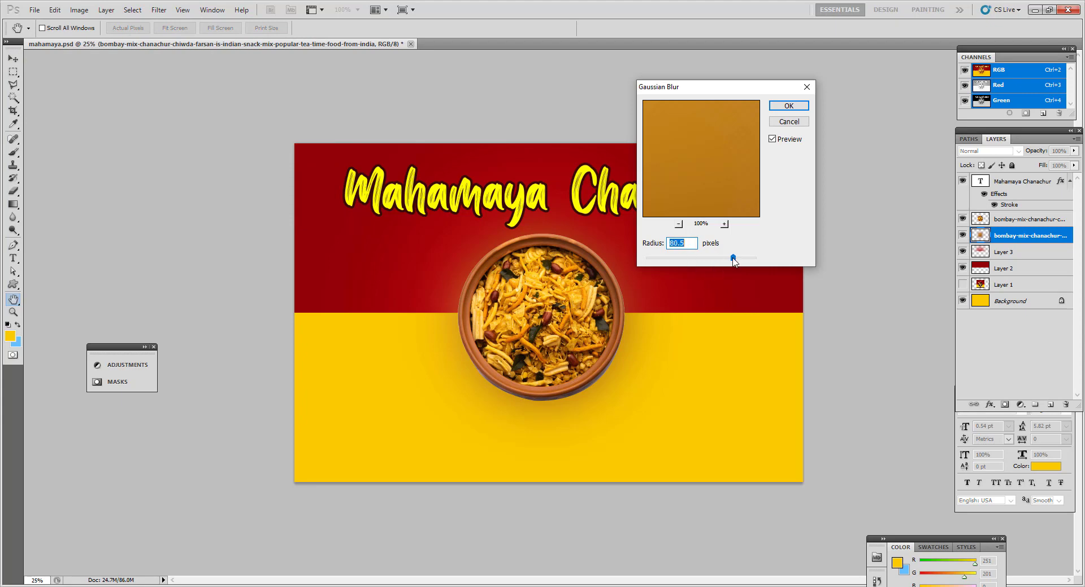
left_click_drag(746, 272, 747, 263)
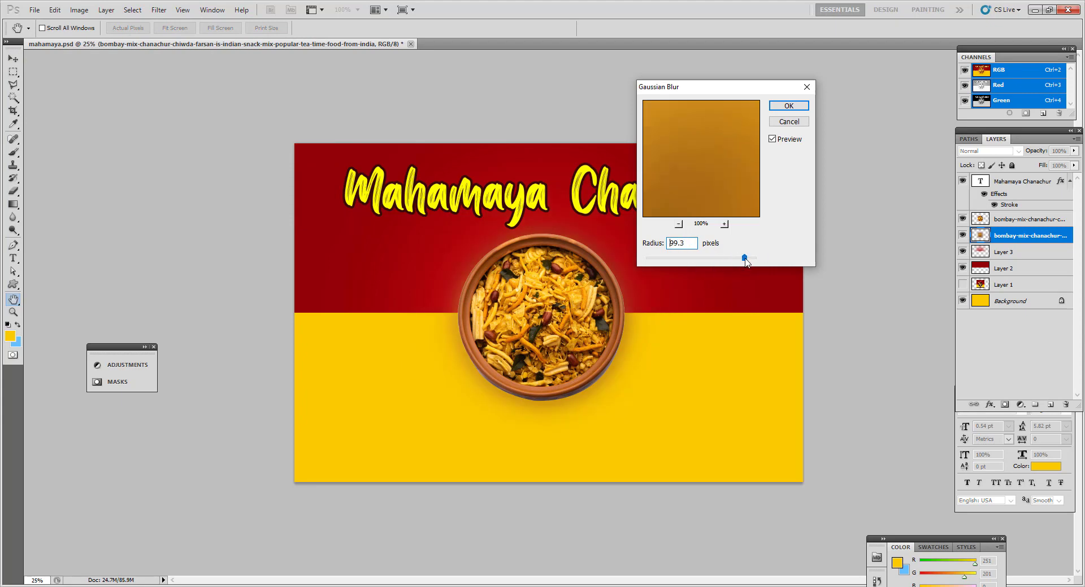
key("Return")
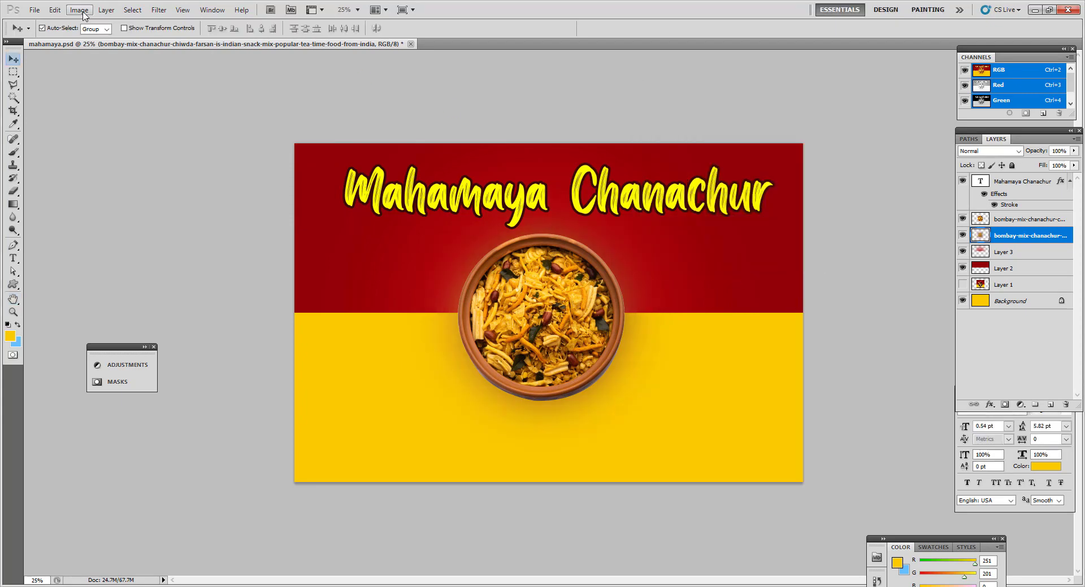
- Darken the blurred bowl copy with Brightness/Contrast so it forms a dark shadow around the bowl
left_click(80, 9)
mouse_move(96, 37)
left_click(221, 41)
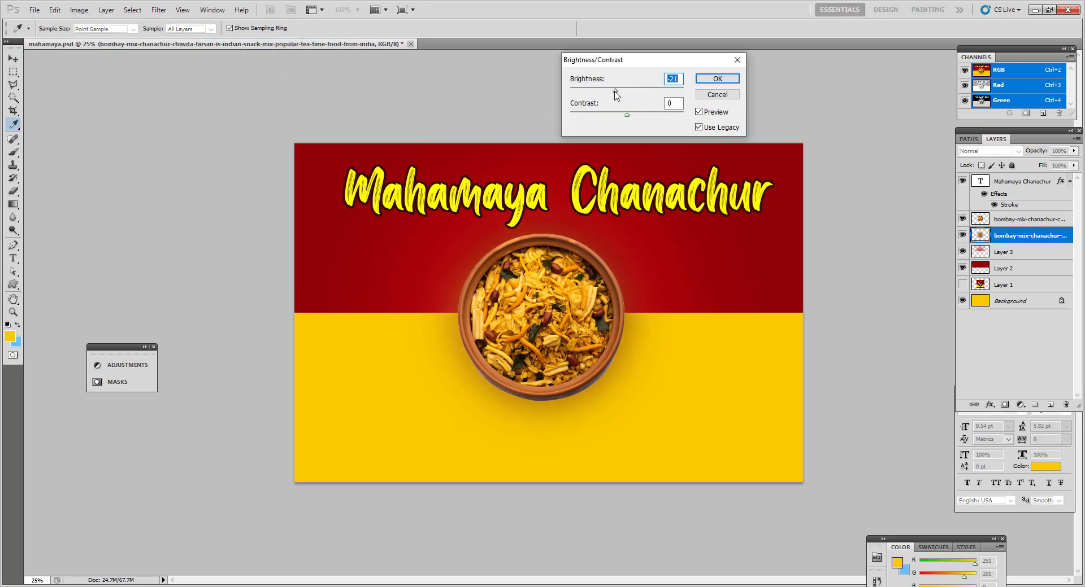
left_click_drag(616, 95, 582, 89)
left_click(715, 78)
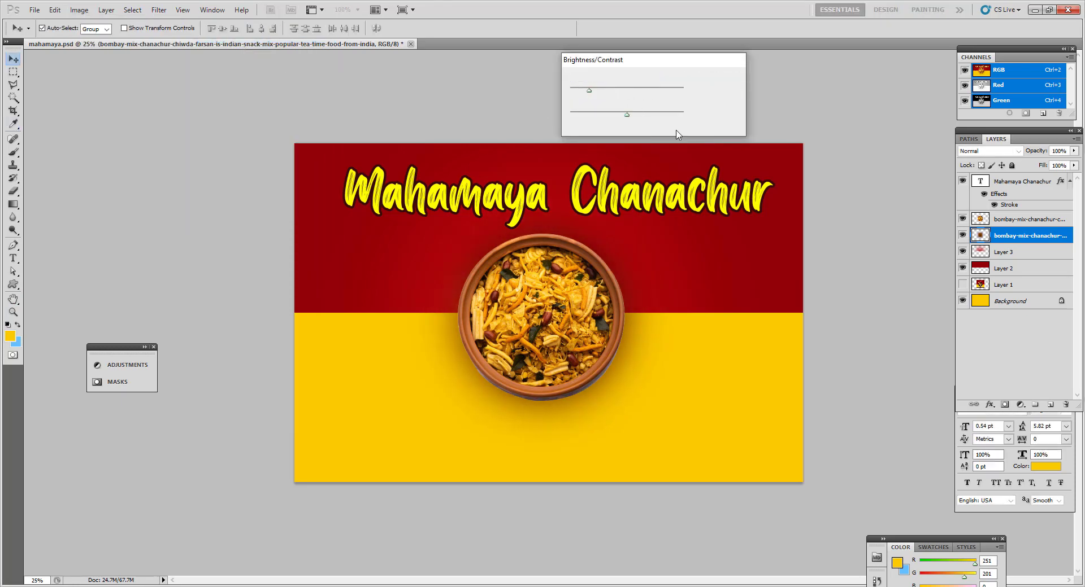
- Copy the line "Chanachur Manufacturer and Supplier" from the Notepad notes and return to Photoshop
left_click(526, 294)
key("alt+Tab")
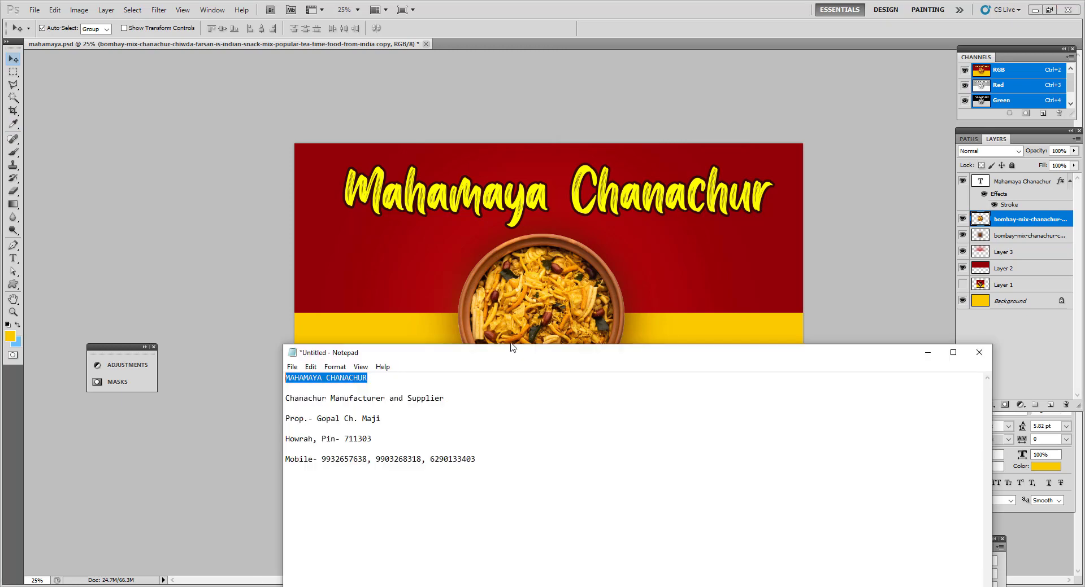
left_click(365, 407)
left_click_drag(445, 400, 312, 400)
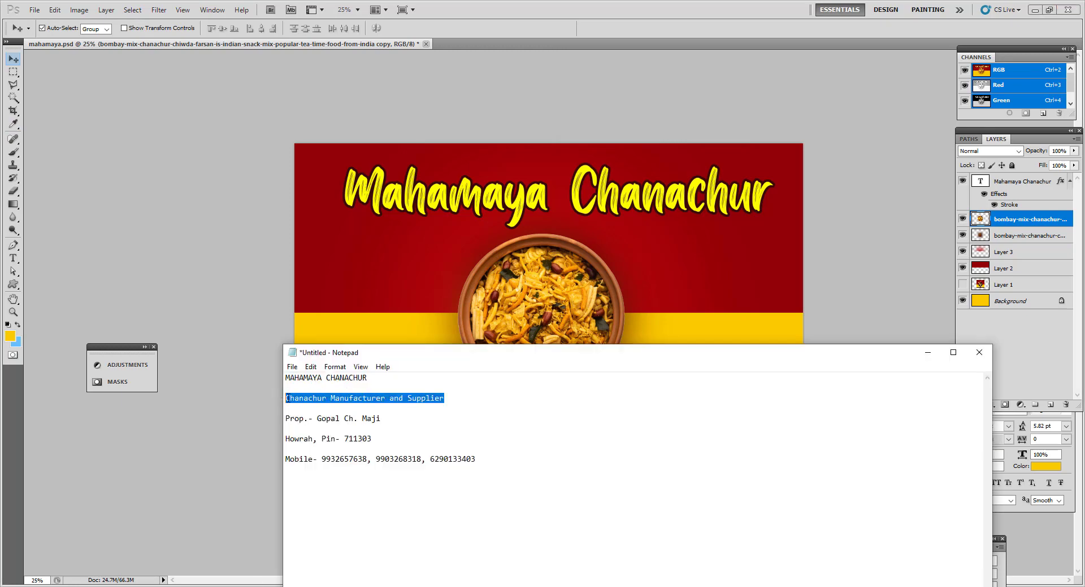
left_click(547, 289)
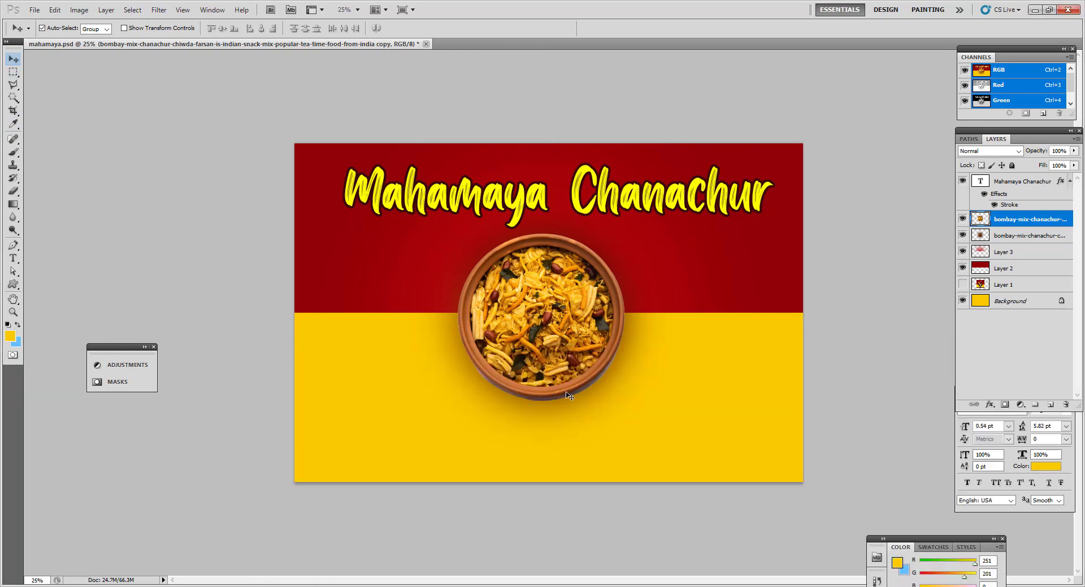
- Group the bowl with its blurred shadow layer and move the group slightly down on the banner
left_click_drag(565, 347, 564, 361)
key("ctrl+z")
left_click(1003, 239, "shift")
key("ctrl+g")
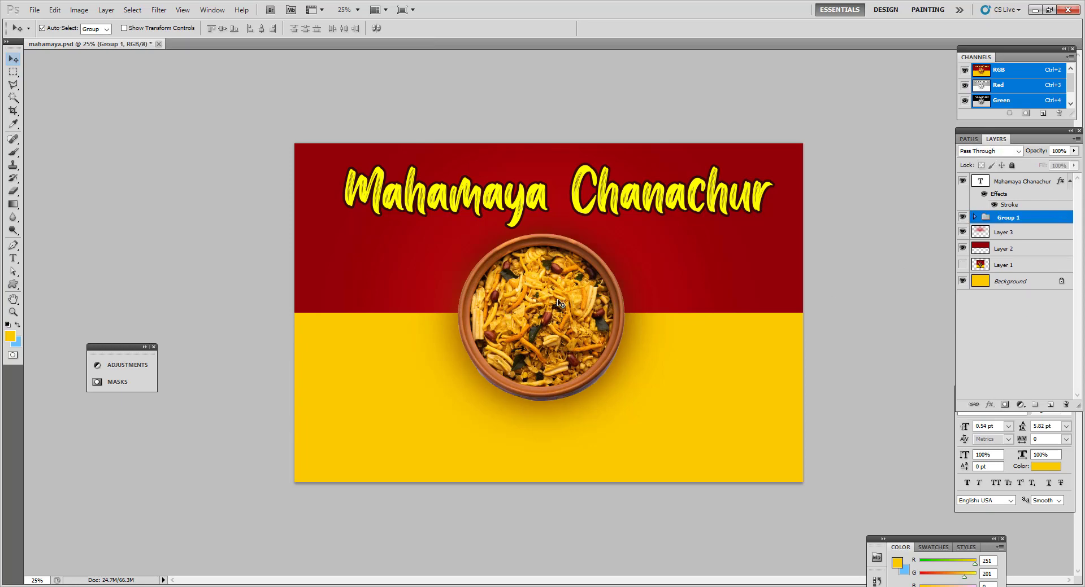
left_click_drag(561, 296, 563, 322)
- Duplicate the title just below itself and replace the copy's text with "Chanachur ManuFacturer and Supplier"
left_click_drag(566, 216, 598, 261)
key("t")
left_click(600, 246)
key("ctrl+a")
type("Chanachur ManuFacture")
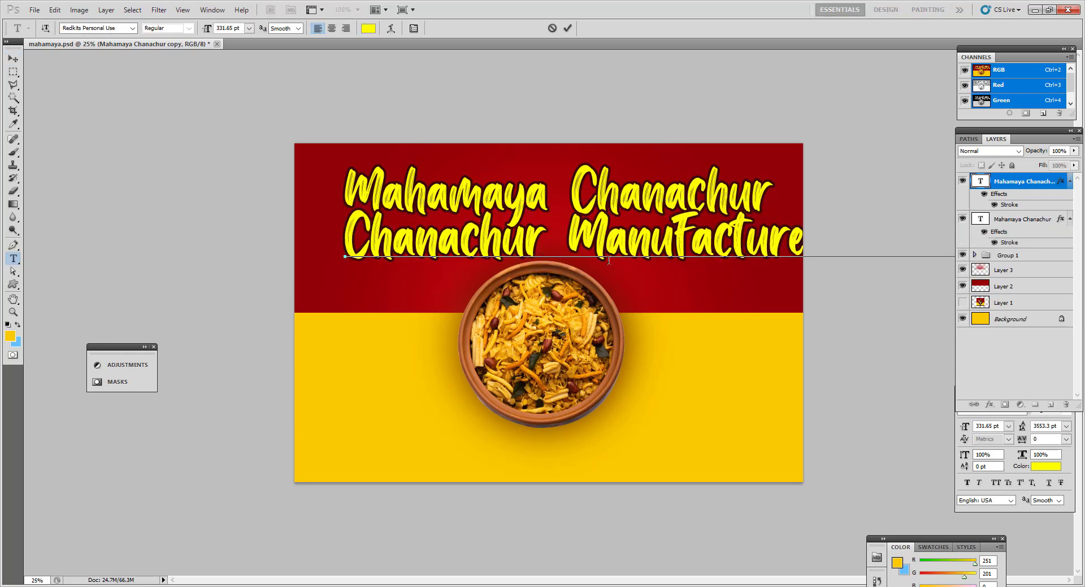
- Set the tagline's font size to 200 pt, then scale it to about 94.7% to match the title's width
key("ctrl+a")
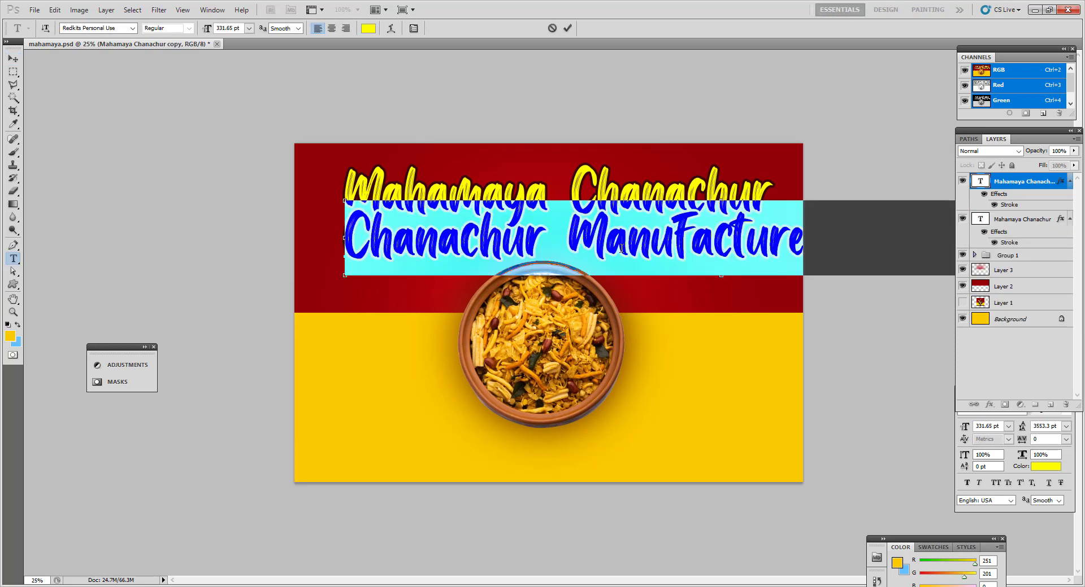
left_click(239, 30)
type("200")
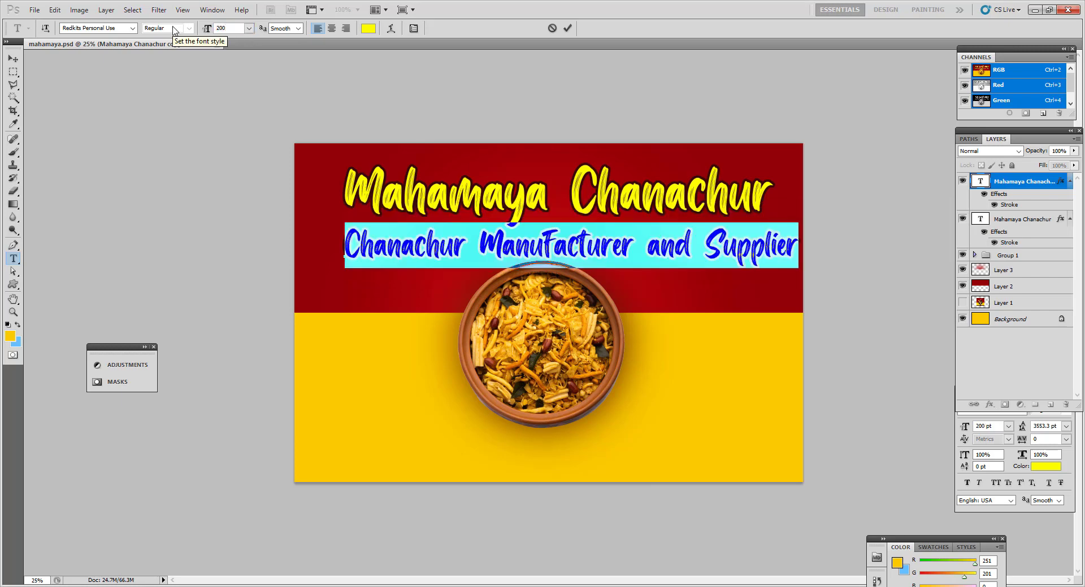
left_click(13, 58)
key("ctrl+t")
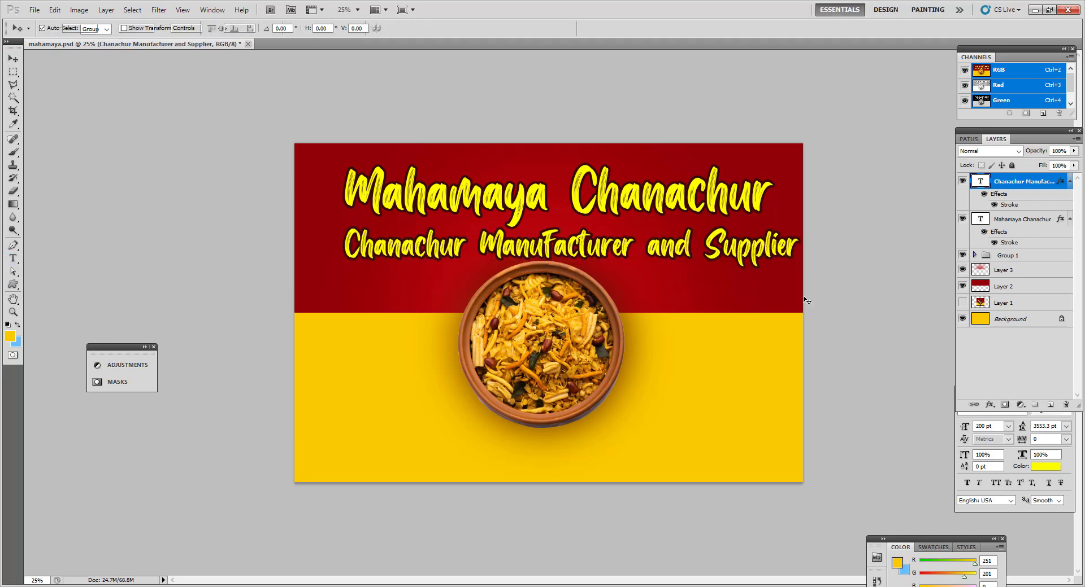
left_click_drag(807, 273, 775, 264)
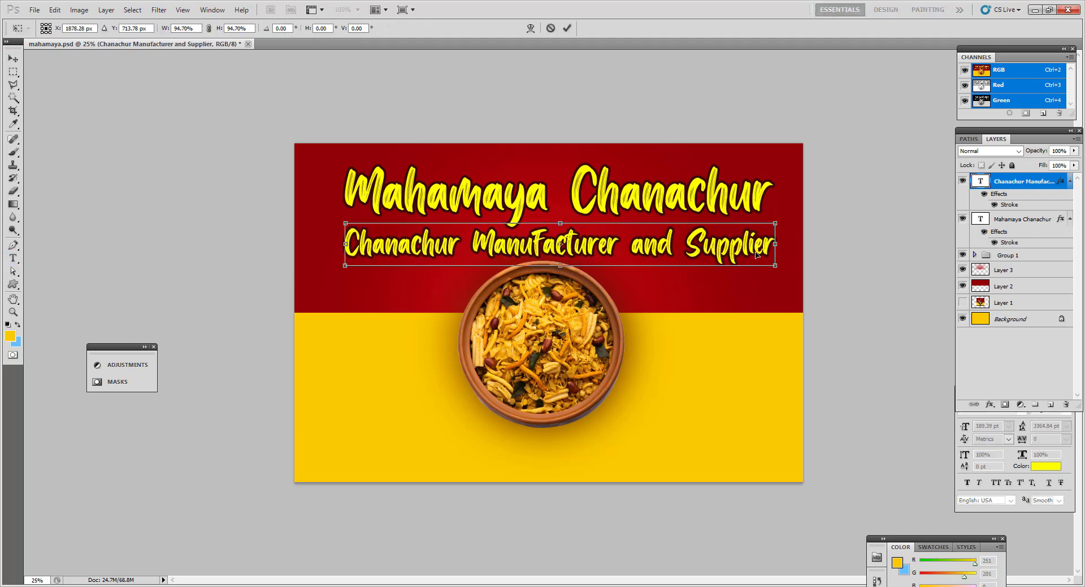
key("Return")
- Recolor the whole tagline text white
left_click(13, 258)
left_click(491, 248)
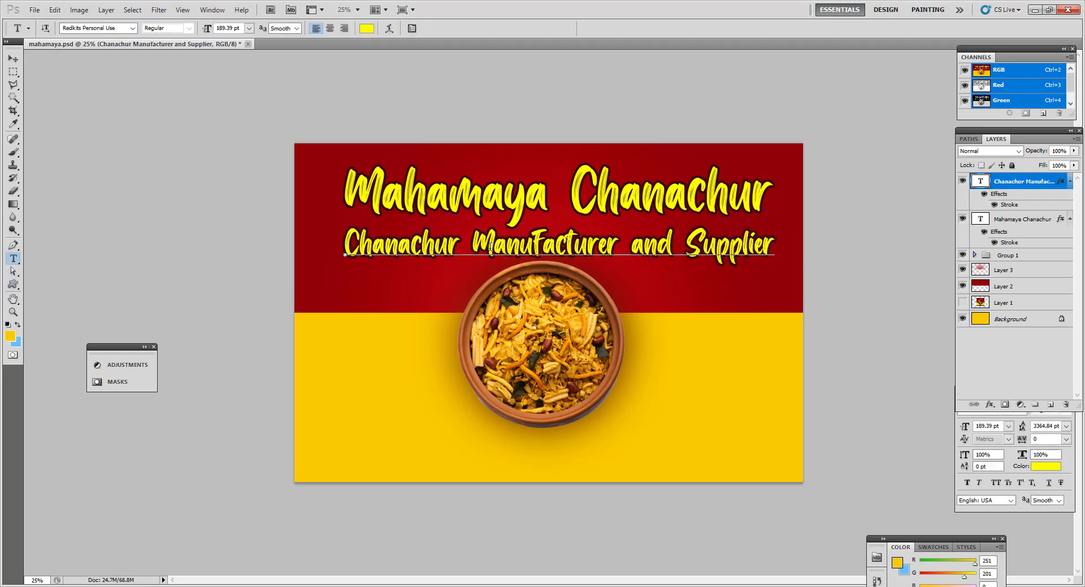
key("ctrl+a")
left_click(369, 31)
left_click_drag(703, 155, 659, 131)
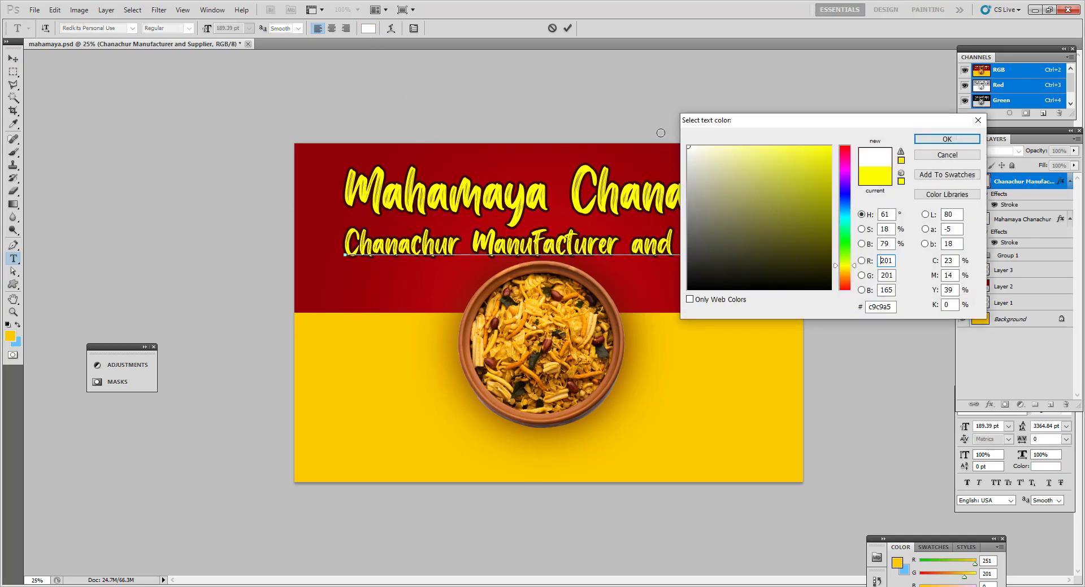
left_click(947, 139)
left_click(13, 59)
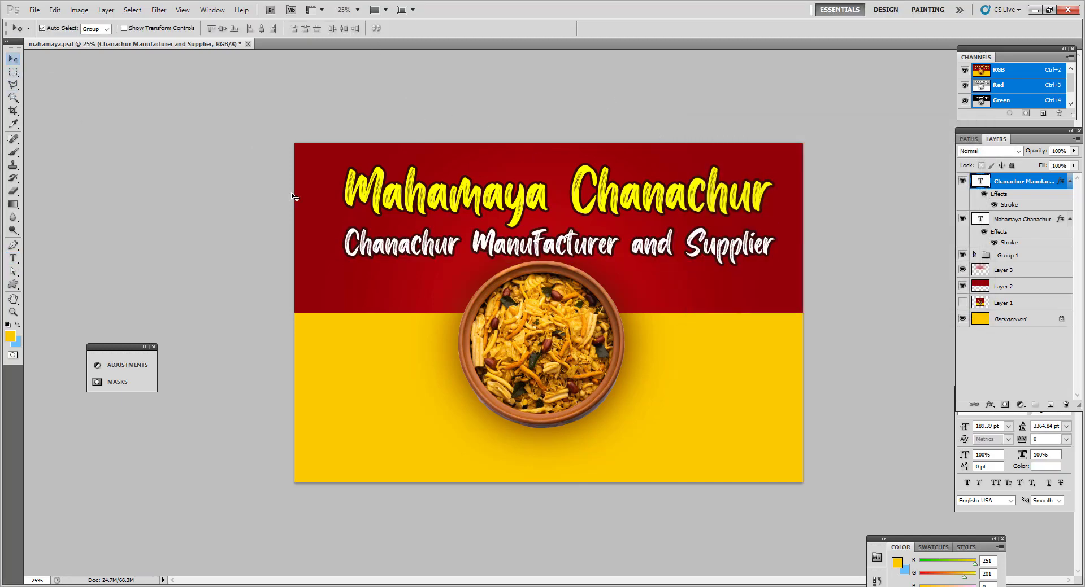
- Fully lock the red band layer, Layer 2, and the glow layer, Layer 3
left_click(763, 299)
left_click(1028, 286)
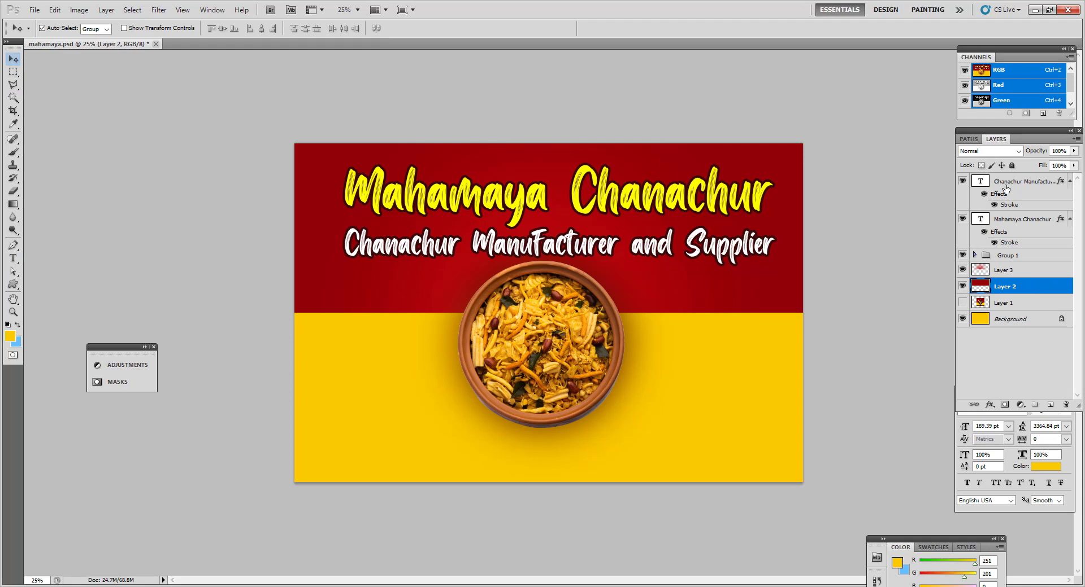
left_click(1011, 165)
left_click(1004, 270)
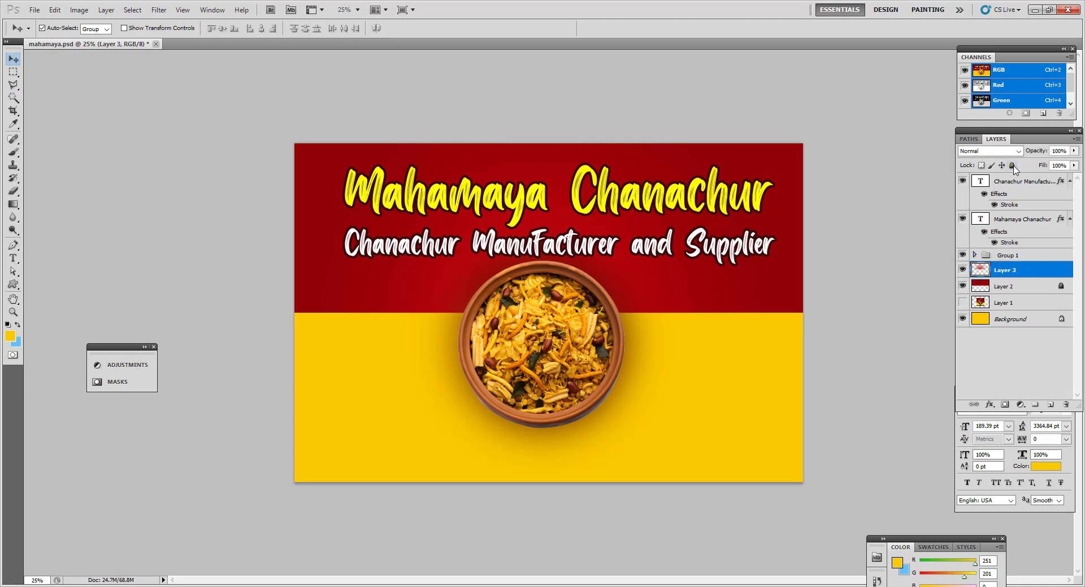
left_click(1011, 166)
- Select the title and tagline together and nudge both slightly up within the red band
left_click(546, 355)
left_click(537, 254)
left_click(572, 223, "shift")
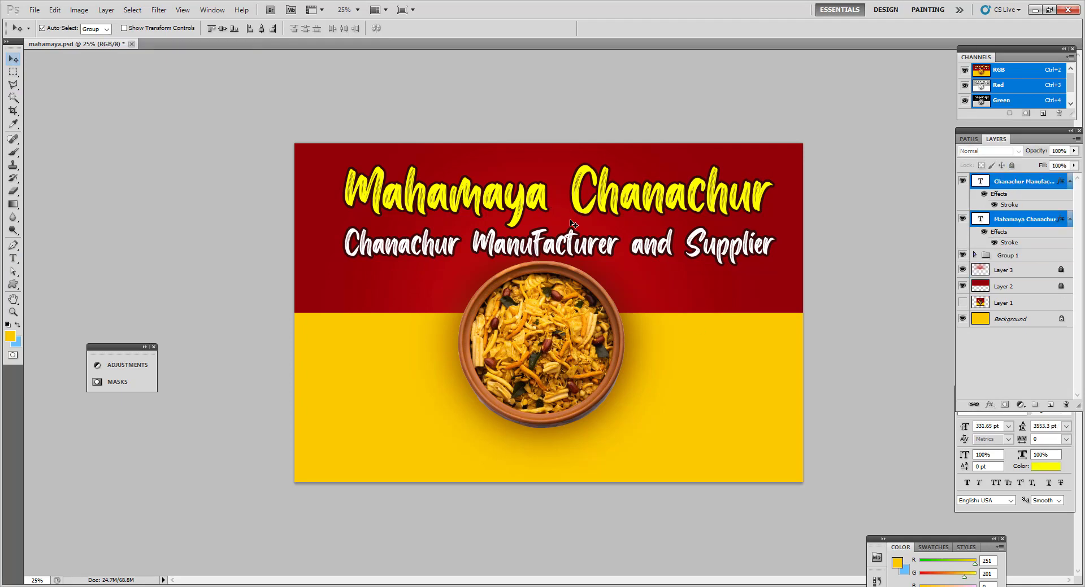
key("shift+Up")
key("shift+Up")
key("shift+Up")
key("shift+Up")
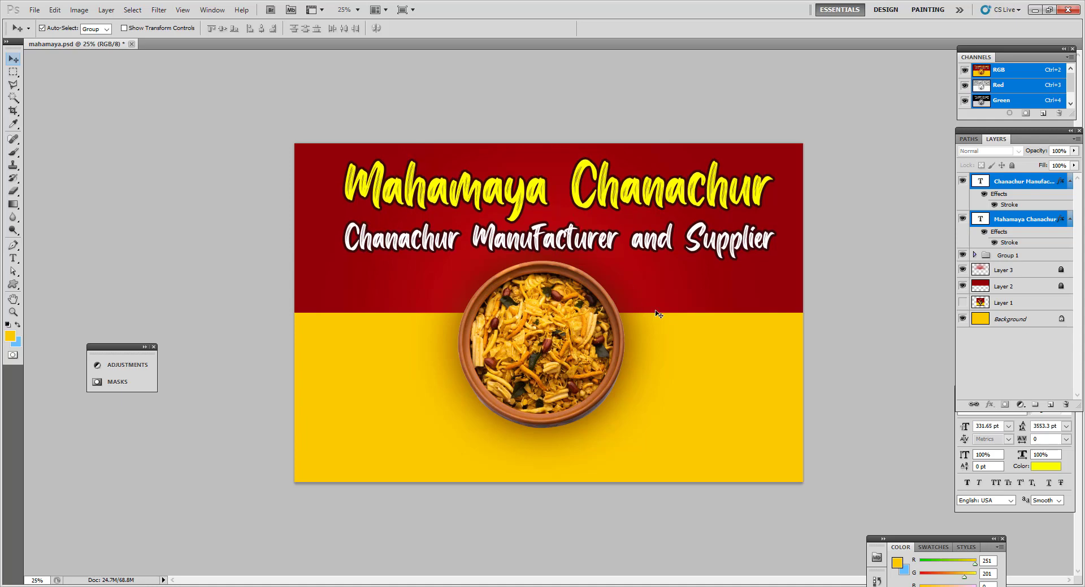
- Change the tagline's font to Shrikhand
left_click(656, 309)
left_click(638, 245)
double_click(642, 248)
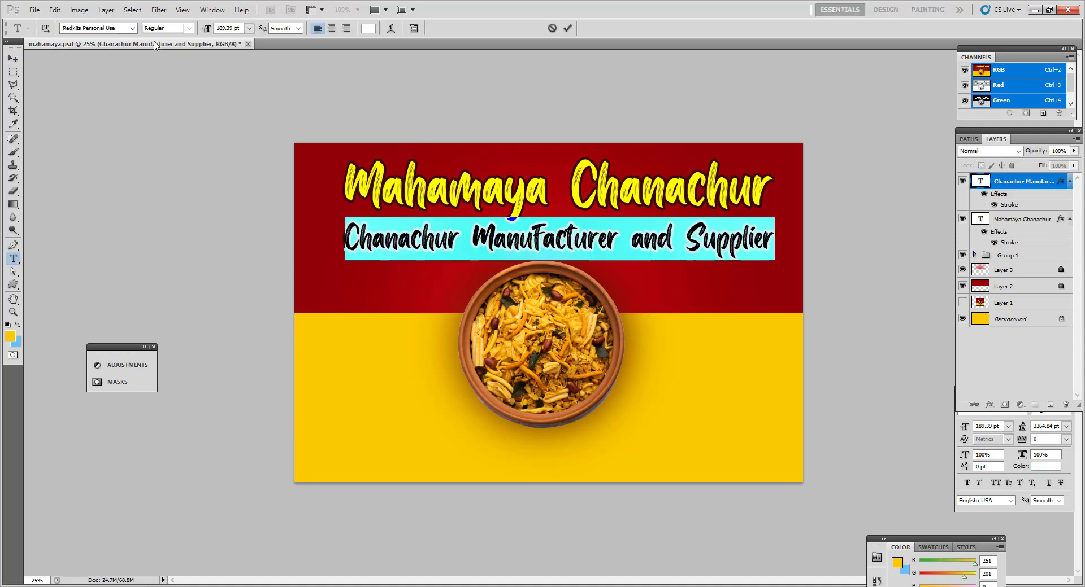
left_click(133, 28)
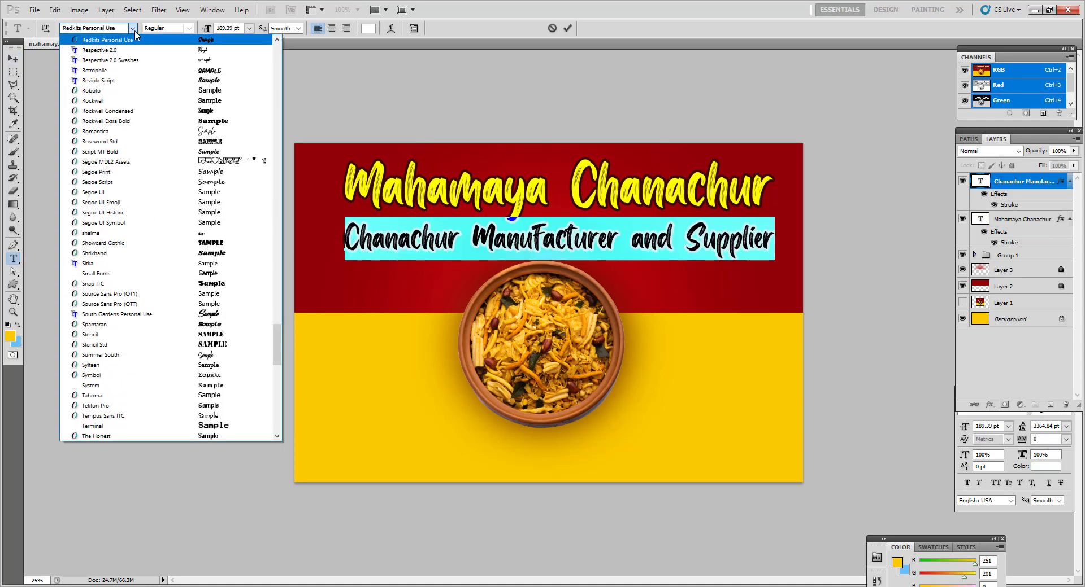
left_click(130, 253)
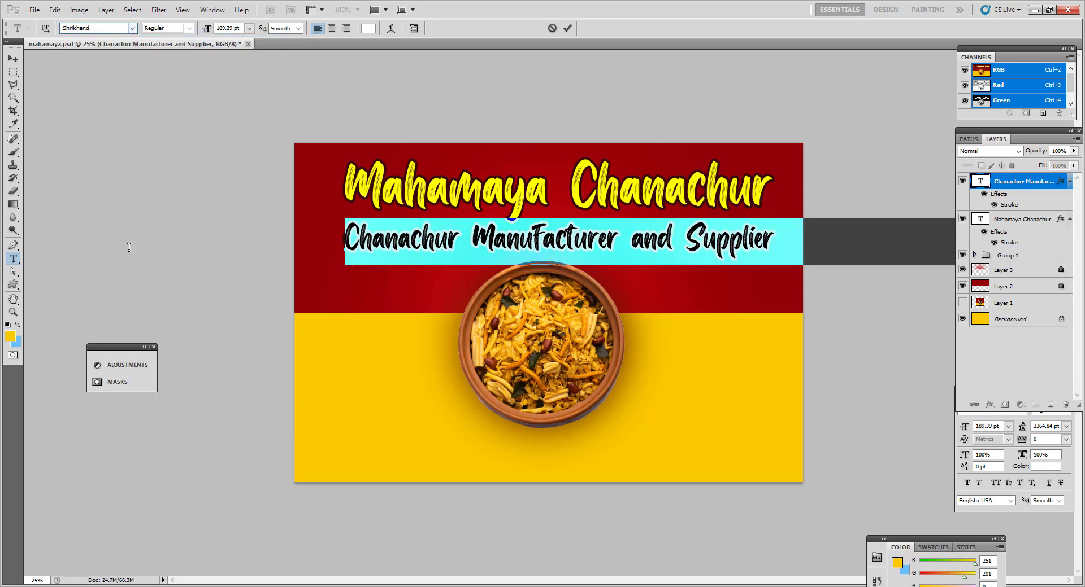
left_click(11, 61)
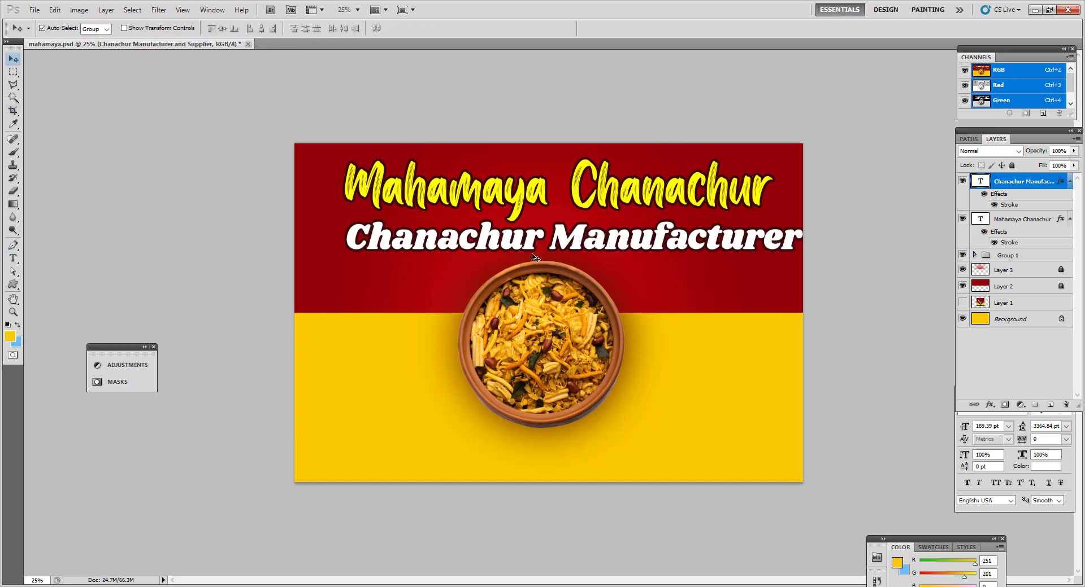
- Scale the tagline down to about 63.3% and place it directly beneath the title
key("ctrl+t")
left_click_drag(344, 270, 473, 266)
left_click_drag(526, 240, 412, 241)
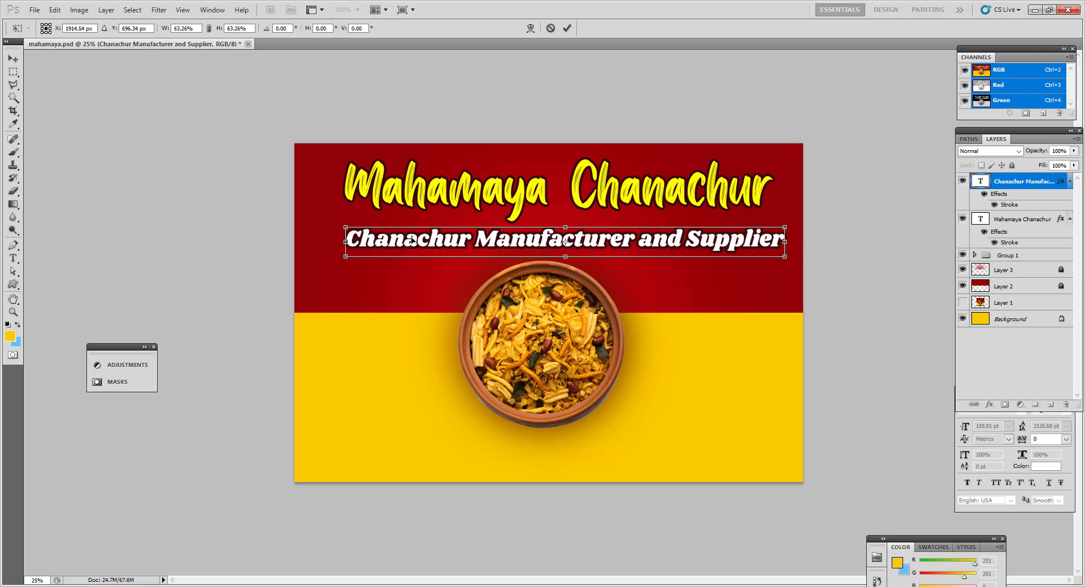
key("Return")
left_click_drag(619, 246, 608, 244)
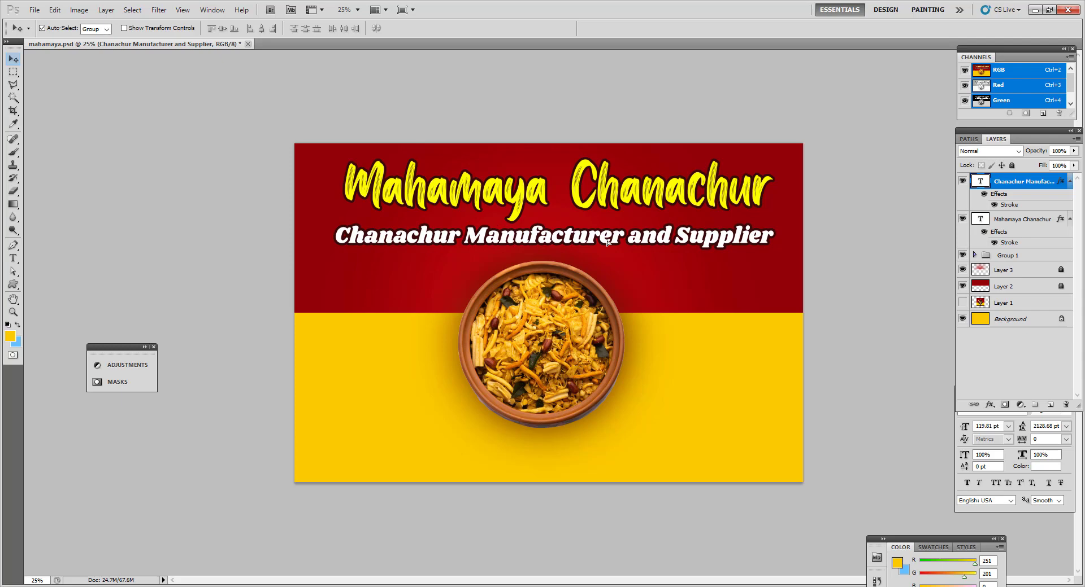
- Enlarge the title about its center to about 103.1%, giving 342 pt lettering
left_click(631, 207)
key("ctrl+t")
left_click_drag(773, 225, 780, 226)
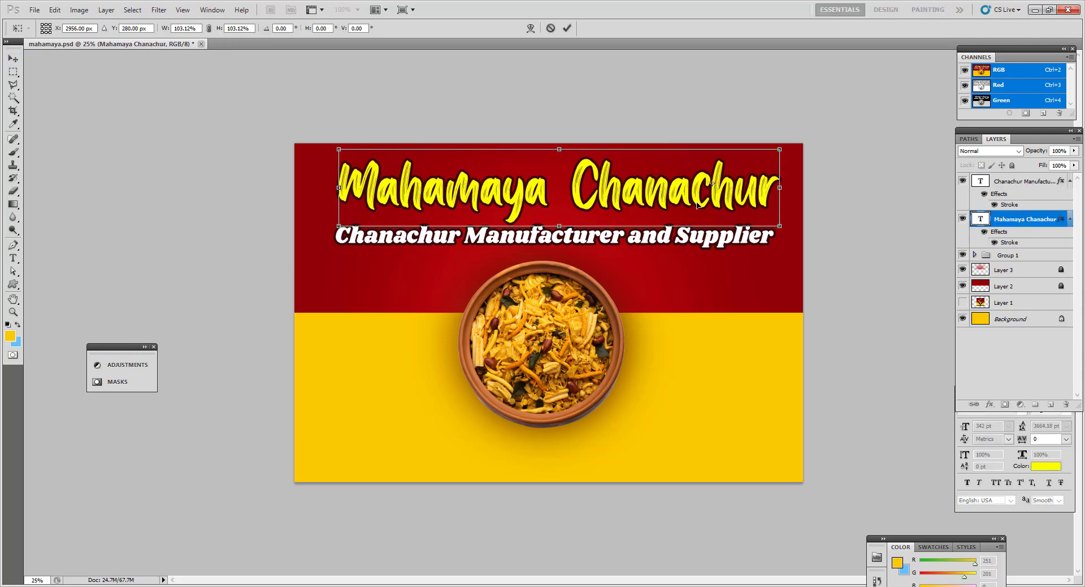
key("Return")
- Select the tagline along with the title and nudge both slightly left on the banner
left_click(717, 247, "shift")
key("shift+Left")
key("shift+Left")
key("shift+Left")
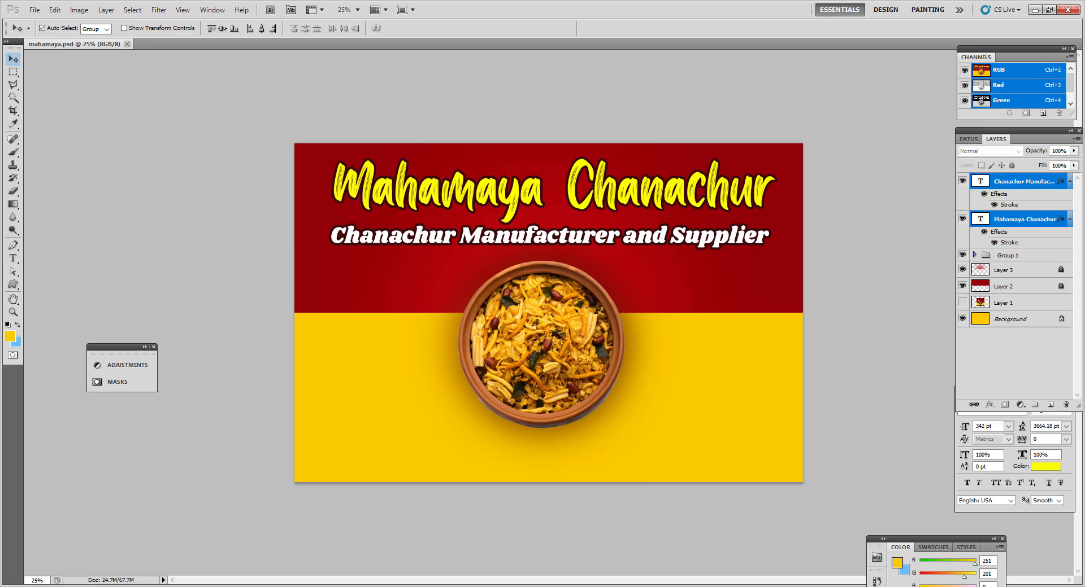
- Copy the proprietor line from the Notepad notes and return to the Photoshop banner
key("alt+Tab")
left_click(356, 450)
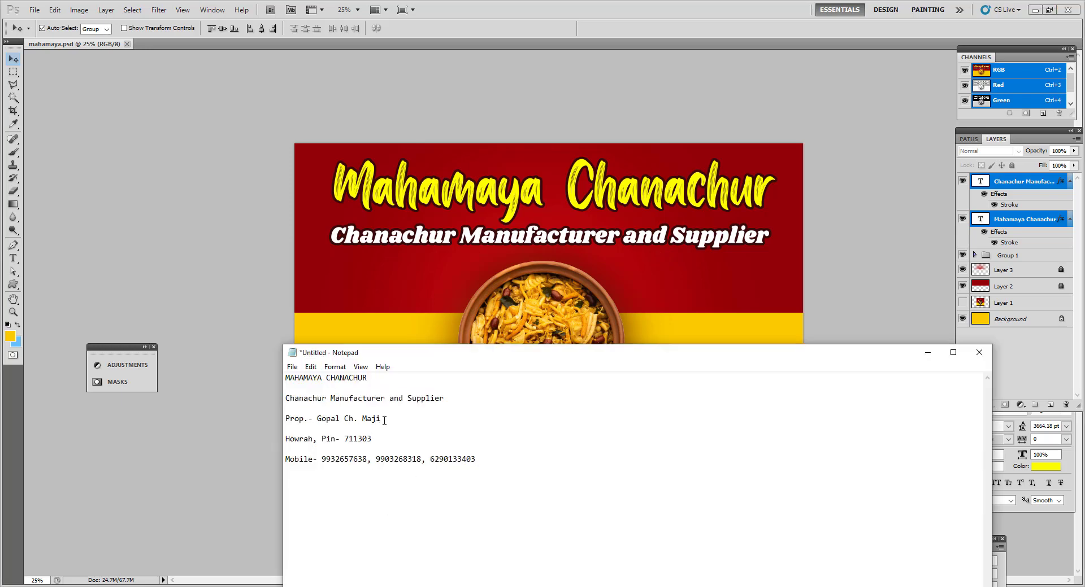
left_click_drag(384, 420, 288, 419)
left_click(538, 33)
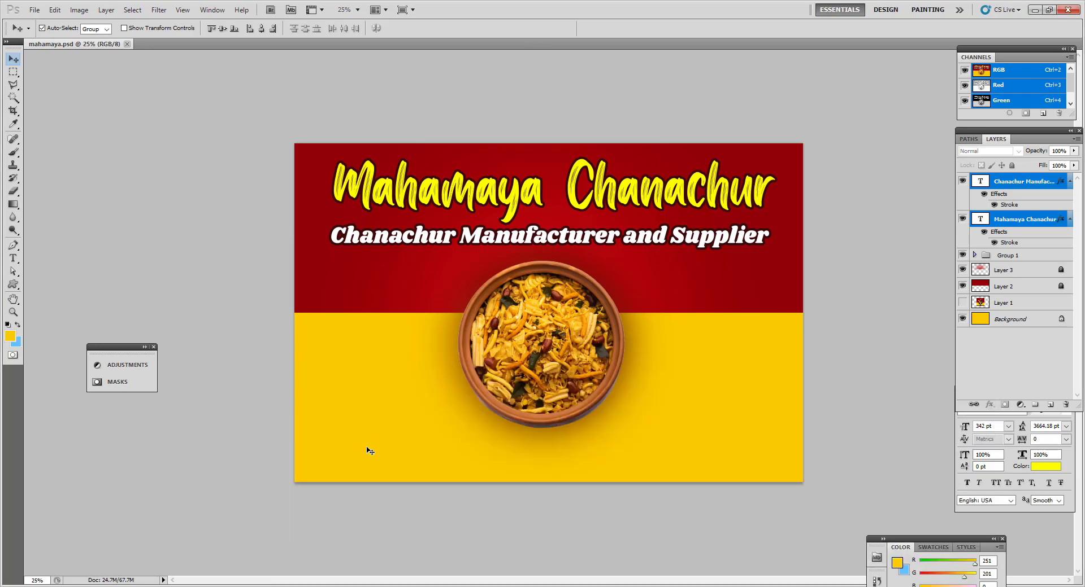
left_click(367, 450)
- Add the copied proprietor line as new black text in the banner's lower-left yellow area
left_click(12, 260)
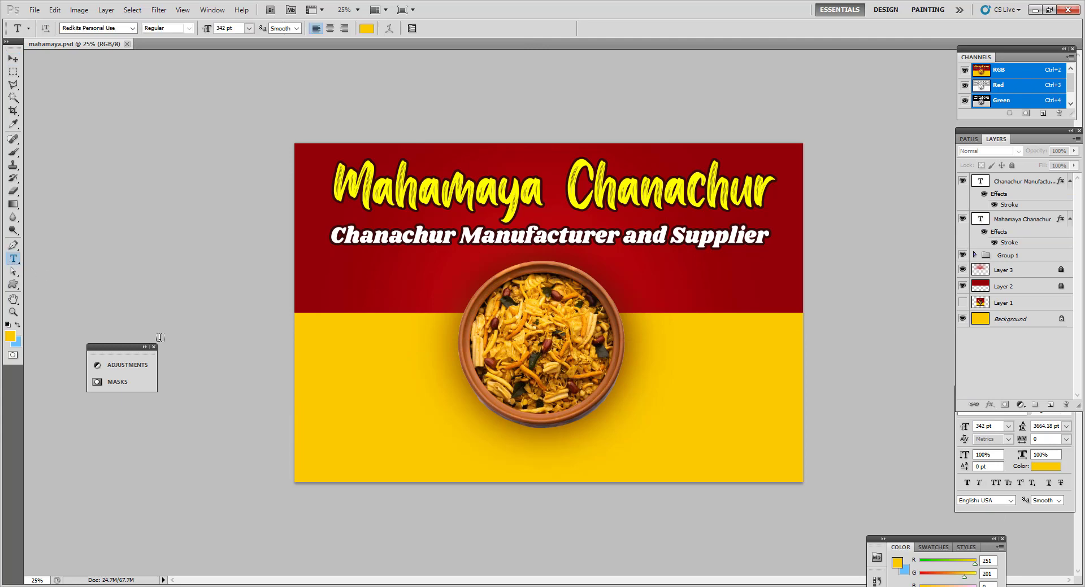
left_click(331, 469)
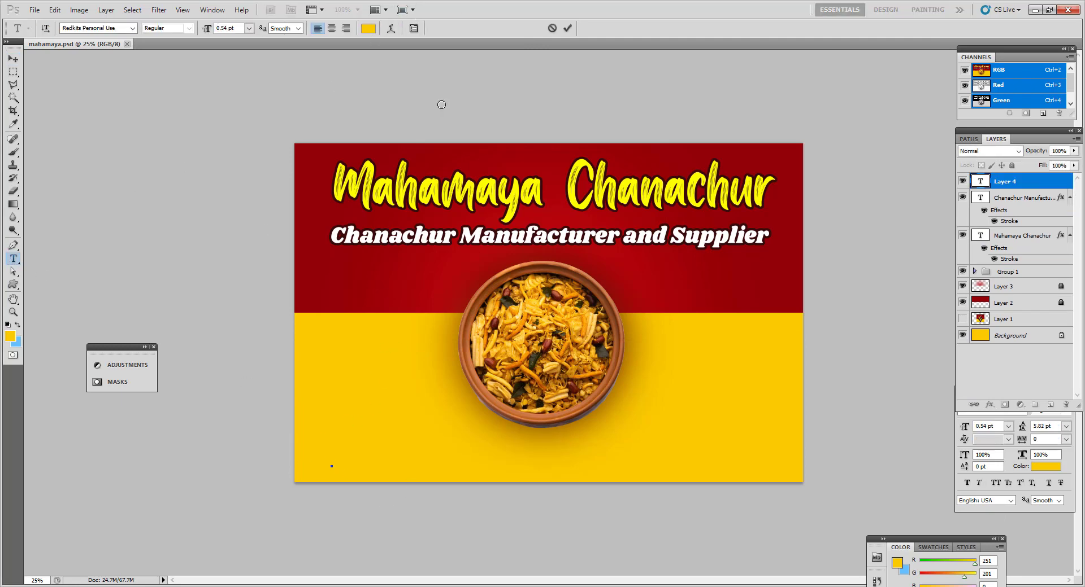
left_click(367, 29)
left_click(726, 290)
left_click(941, 142)
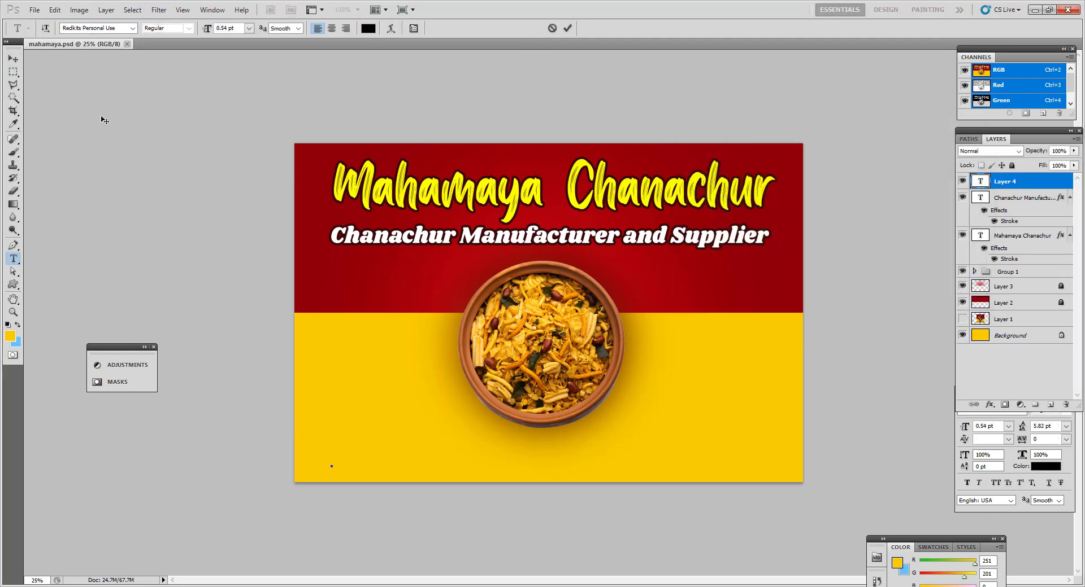
left_click(12, 59)
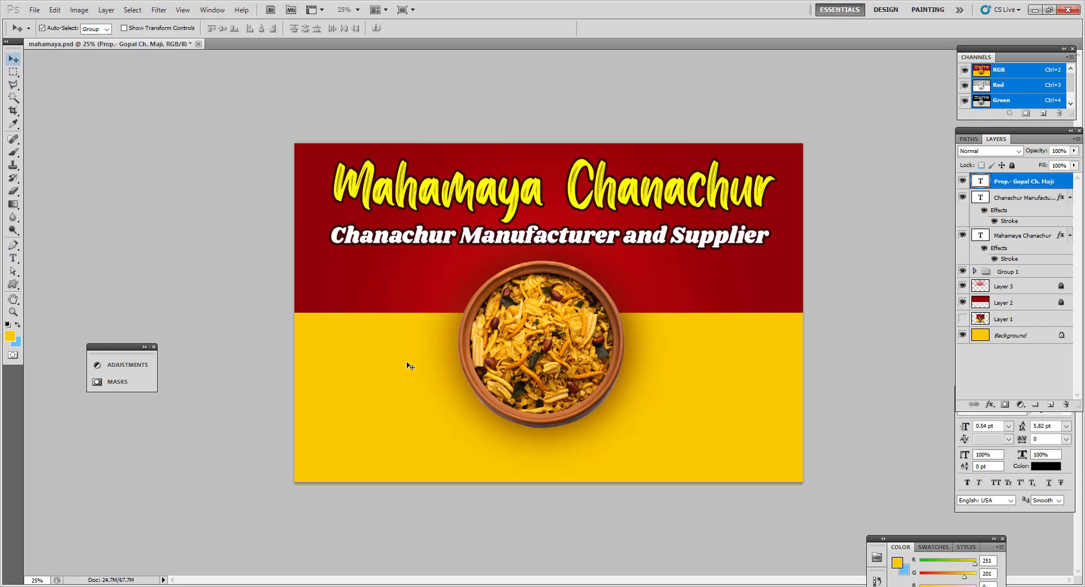
- Enlarge the tiny proprietor line to 99.92 pt so it spans from the lower-left corner to beneath the bowl
key("ctrl+t")
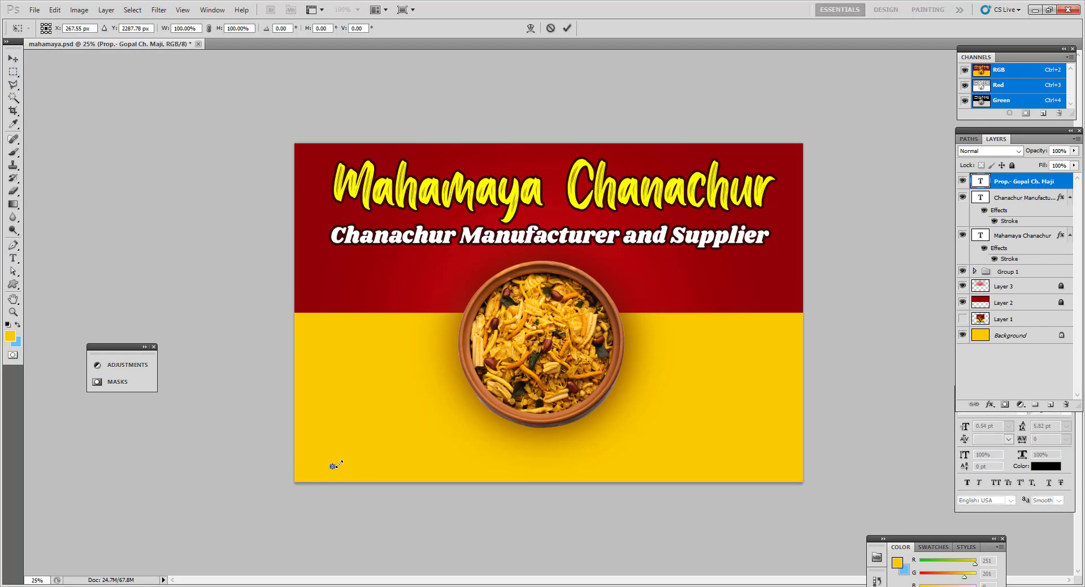
left_click_drag(339, 464, 517, 443)
key("Return")
key("t")
key("ctrl+t")
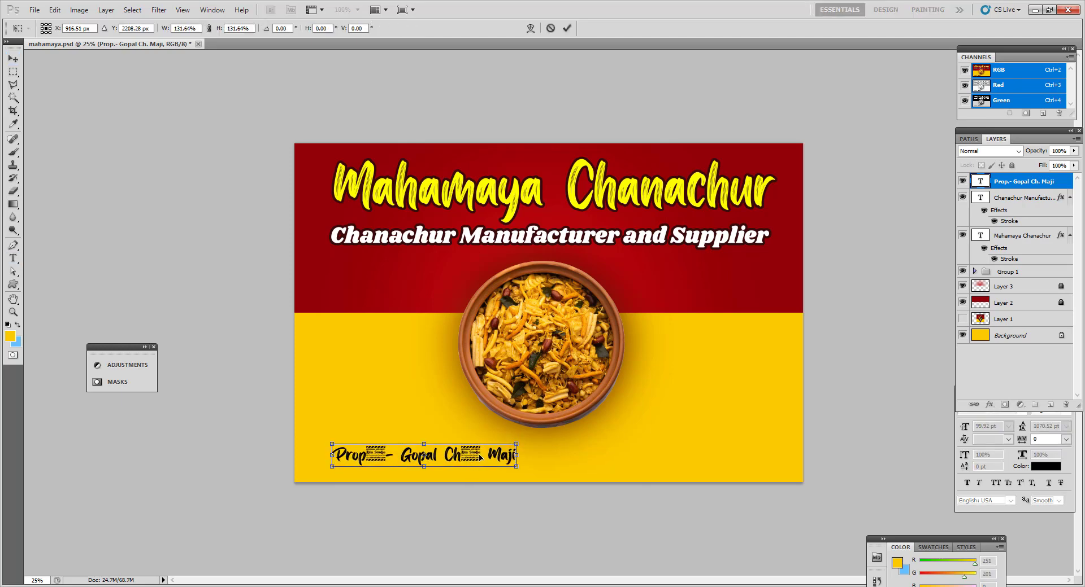
key("Return")
- Change the whole proprietor line's font to Roboto Bold
key("t")
left_click(480, 458)
key("ctrl+a")
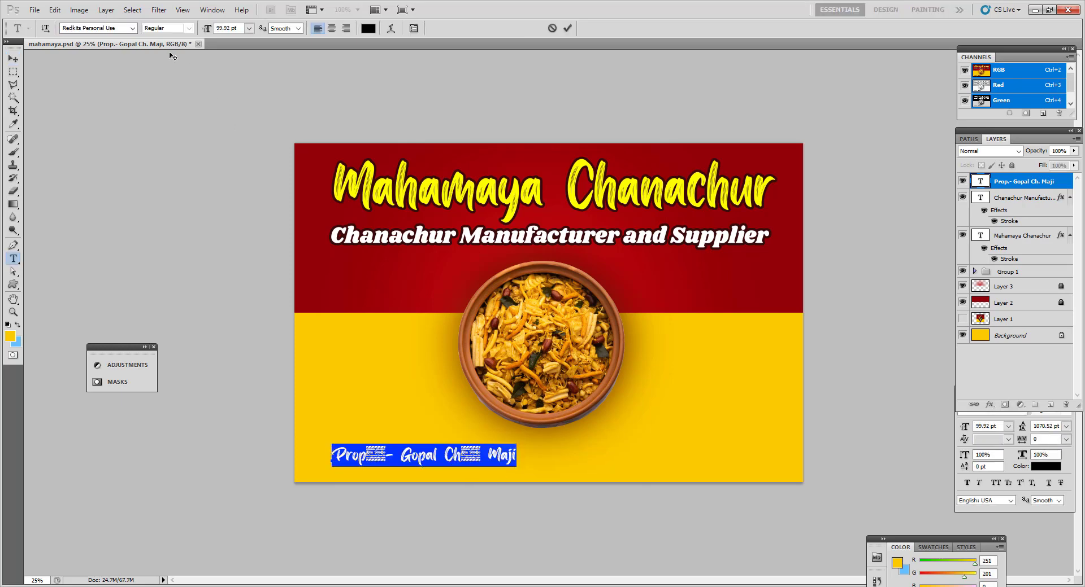
left_click(132, 30)
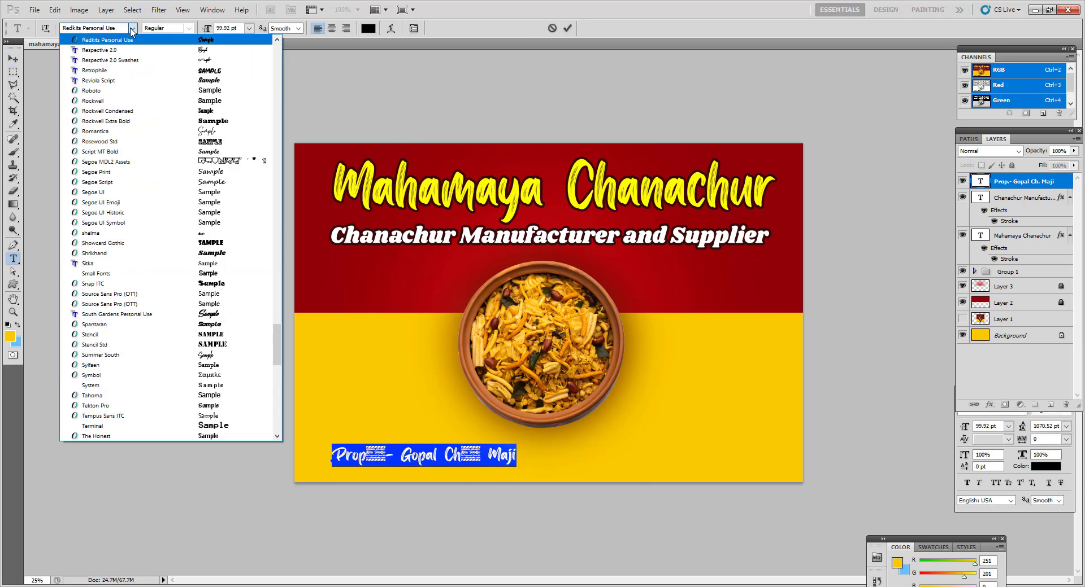
left_click(153, 92)
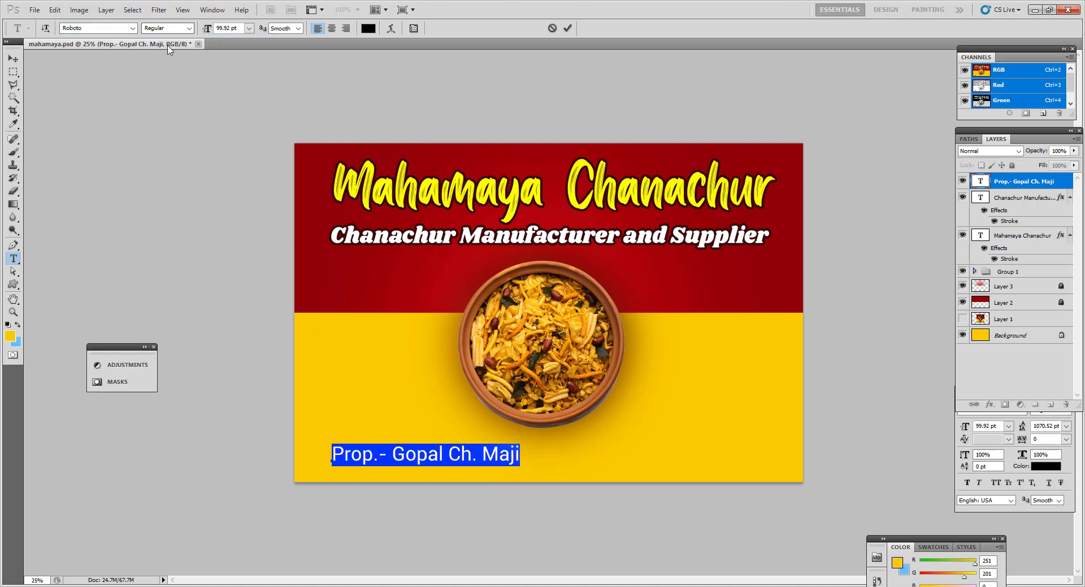
left_click(184, 28)
left_click(181, 167)
- Shift the proprietor line closer to the banner's left edge and place a duplicate level with it on the right side
left_click(13, 58)
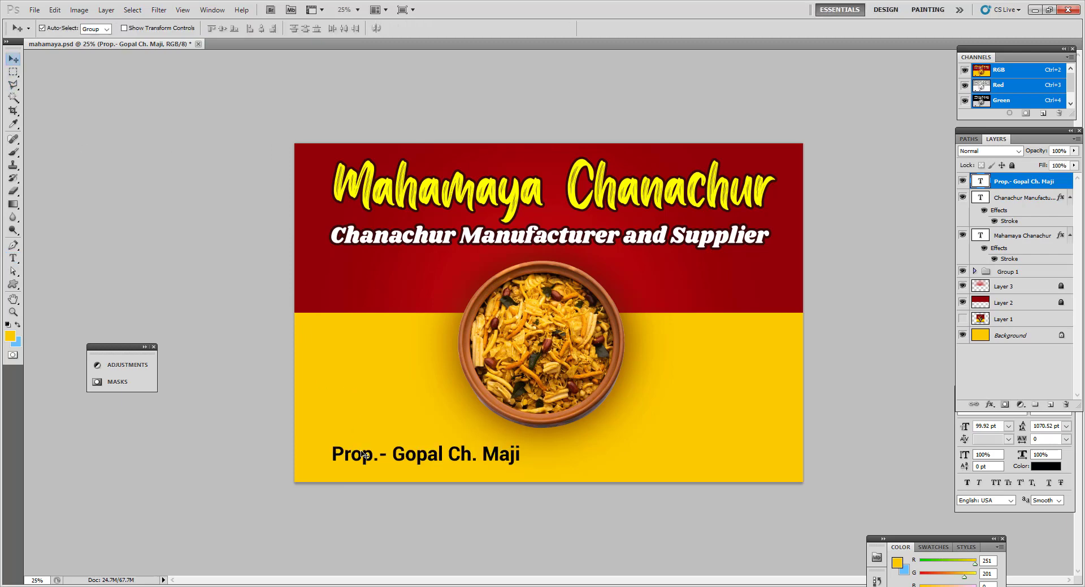
left_click_drag(365, 455, 340, 455)
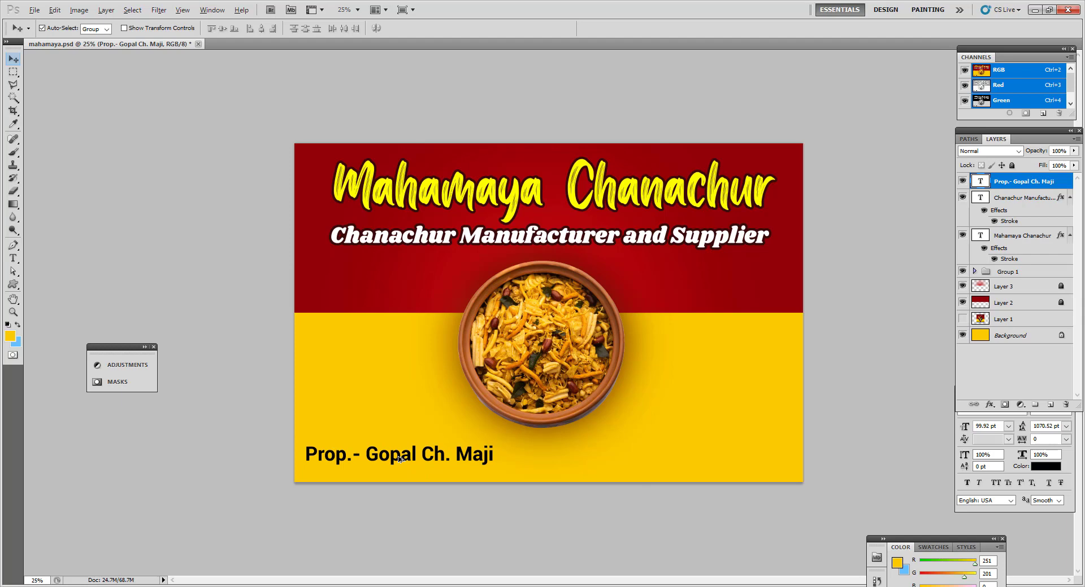
left_click_drag(399, 459, 692, 459, "alt")
- Replace the duplicated line's text with the business's postal address, taken from the Notepad notes
key("alt+Tab")
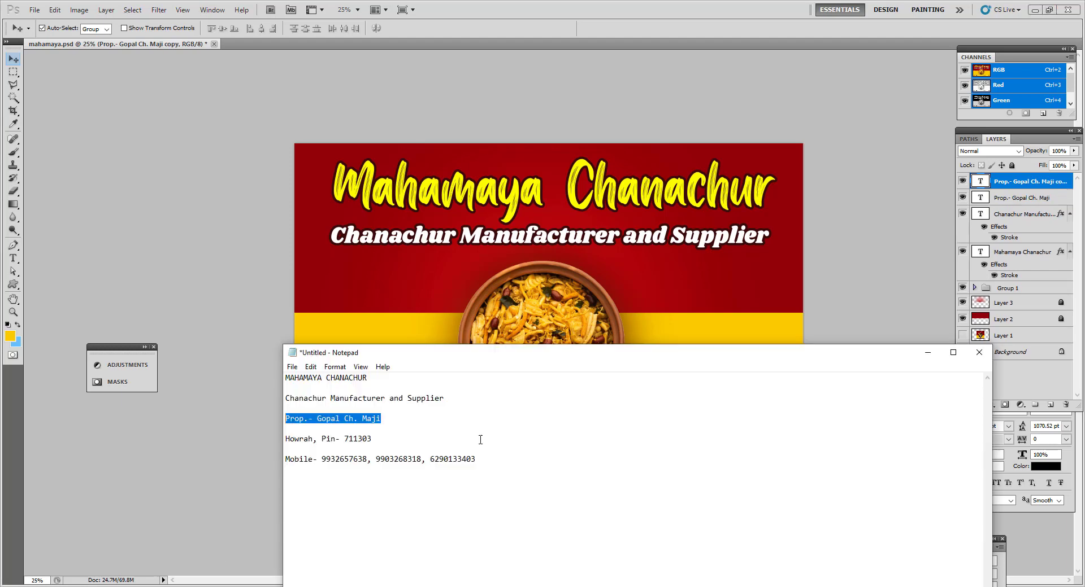
left_click_drag(373, 439, 286, 439)
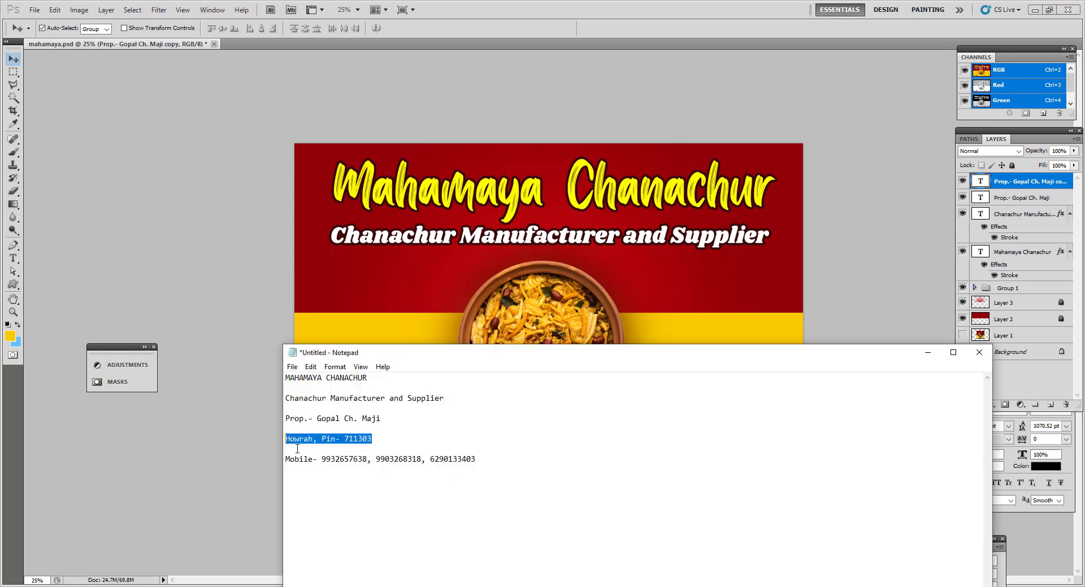
key("alt+Tab")
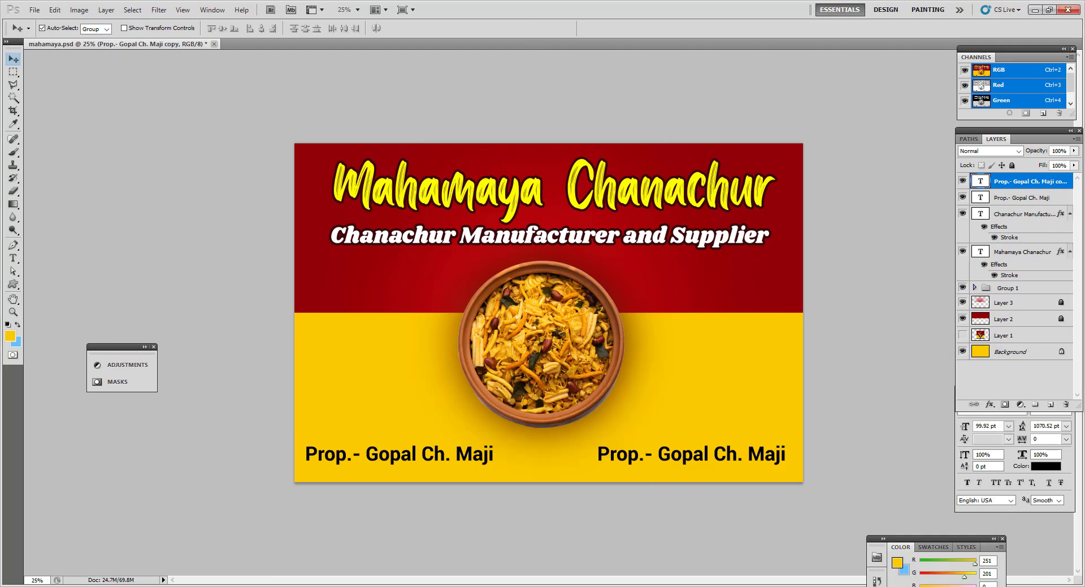
double_click(663, 458)
key("ctrl+a")
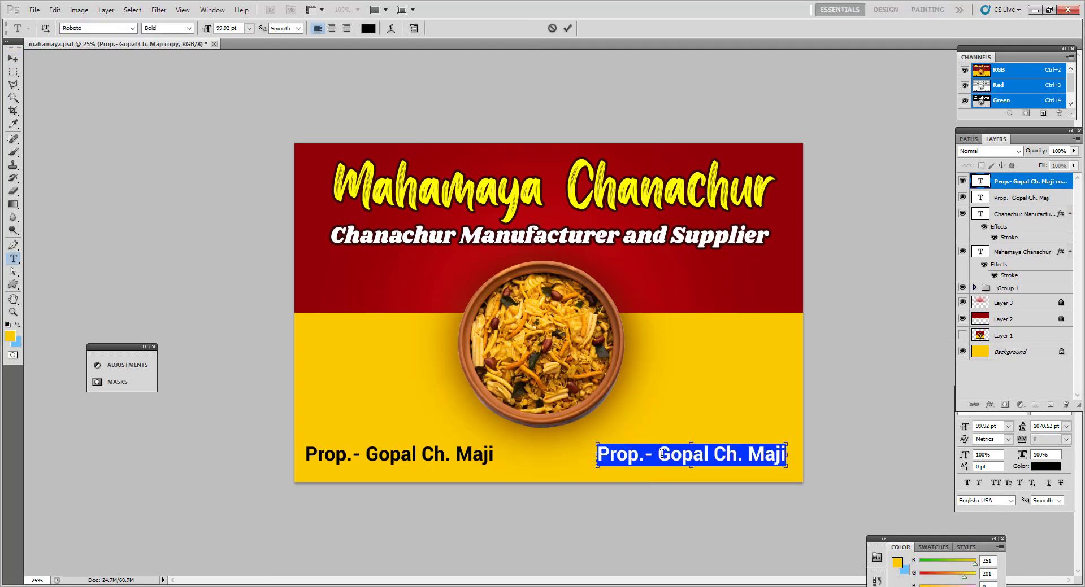
type("Uttarchakkamala, Deult")
- Set the leading of the whole address text to Auto
key("ctrl+a")
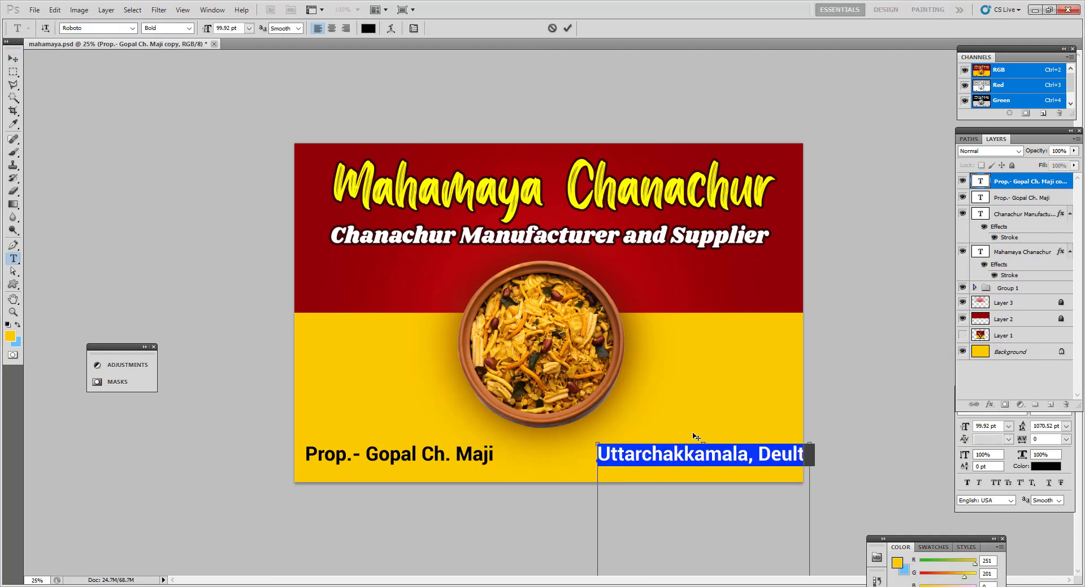
key("ctrl+t")
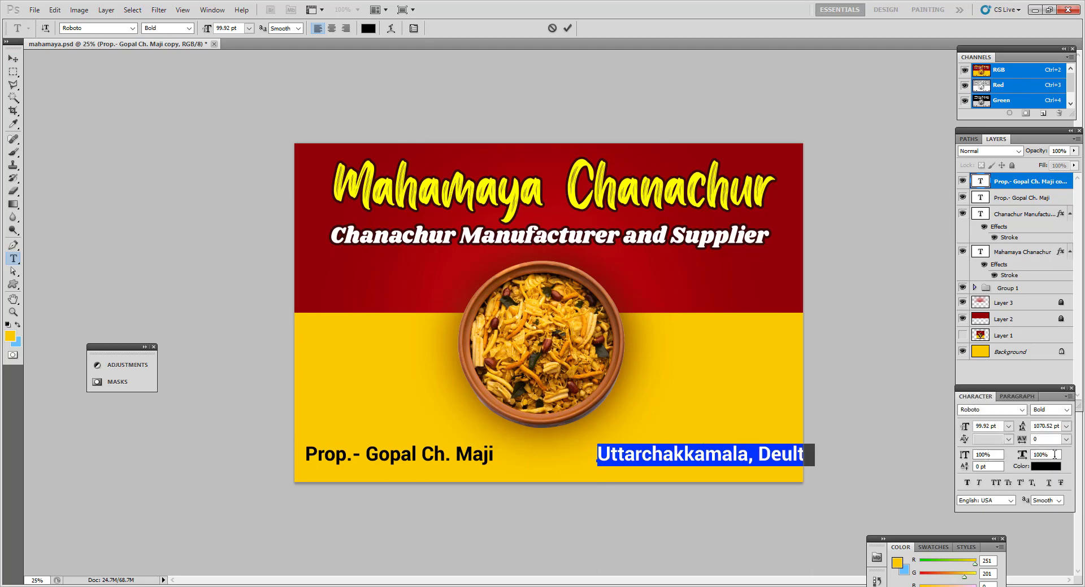
left_click(1066, 427)
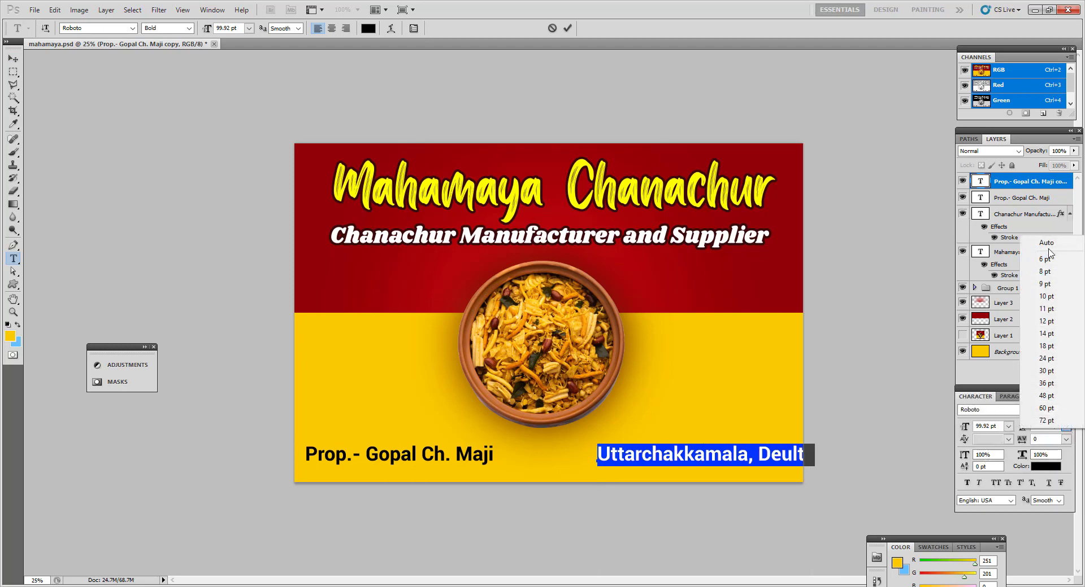
left_click(1039, 243)
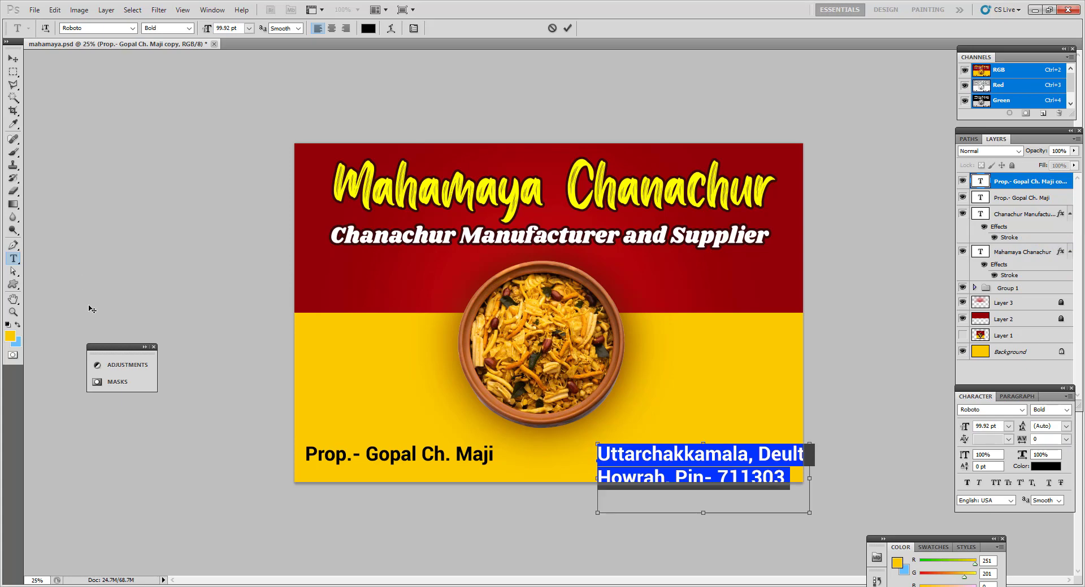
- Reduce the address text to 89.92 pt so its lines fit within the banner's width
key("ctrl+shift+comma")
key("ctrl+shift+comma")
key("ctrl+shift+comma")
key("ctrl+shift+comma")
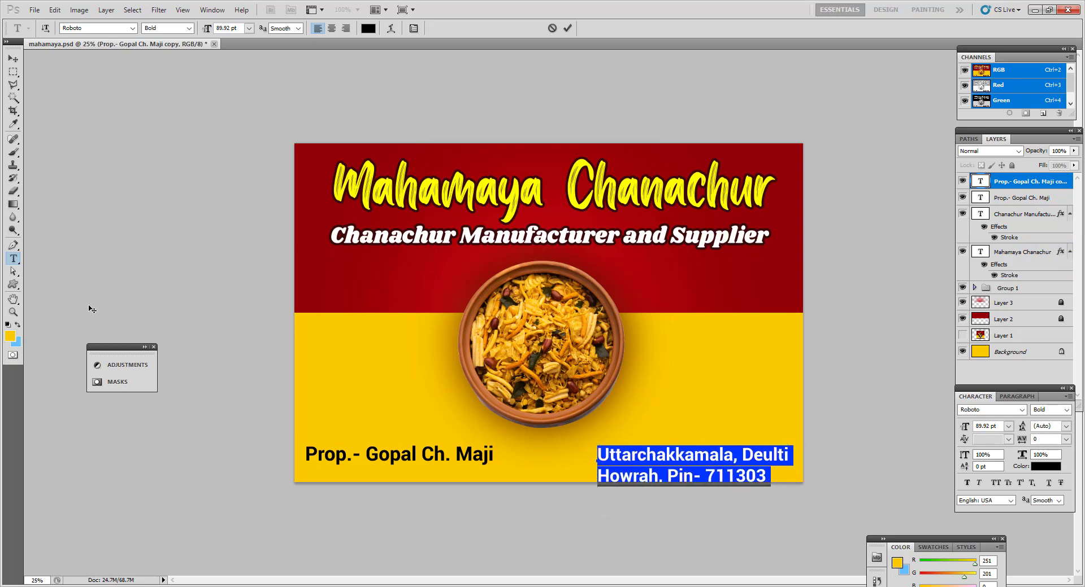
left_click(12, 59)
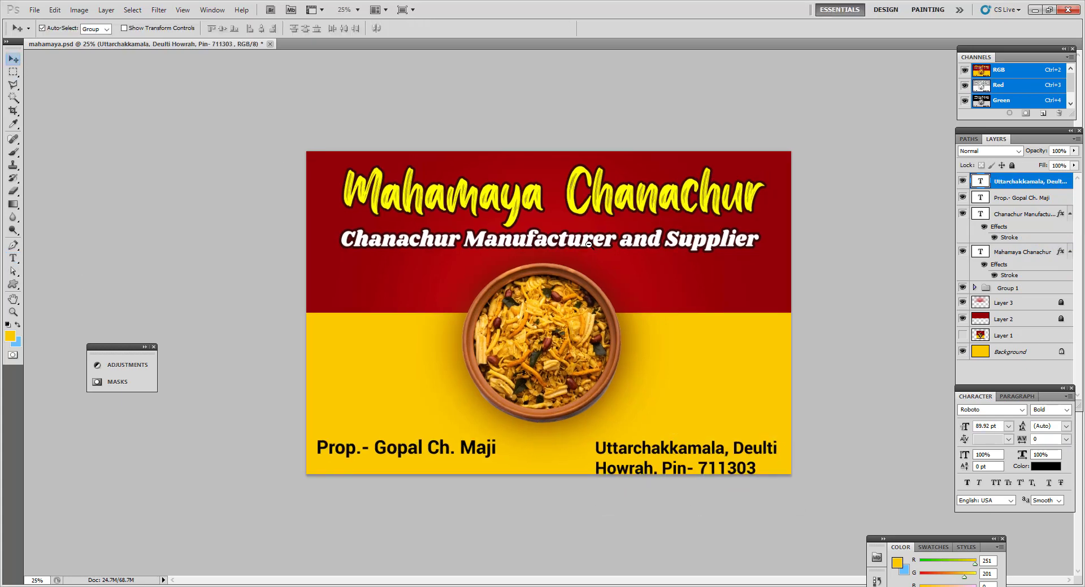
- Rotate the entire banner image 90° clockwise to make the canvas portrait
key("ctrl+minus")
left_click(78, 13)
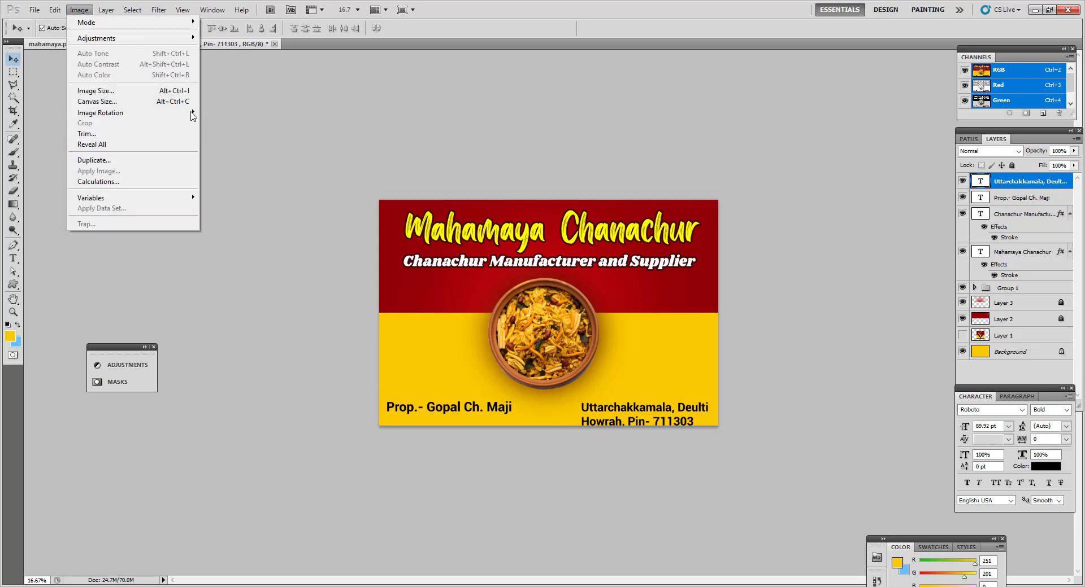
mouse_move(191, 112)
left_click(219, 123)
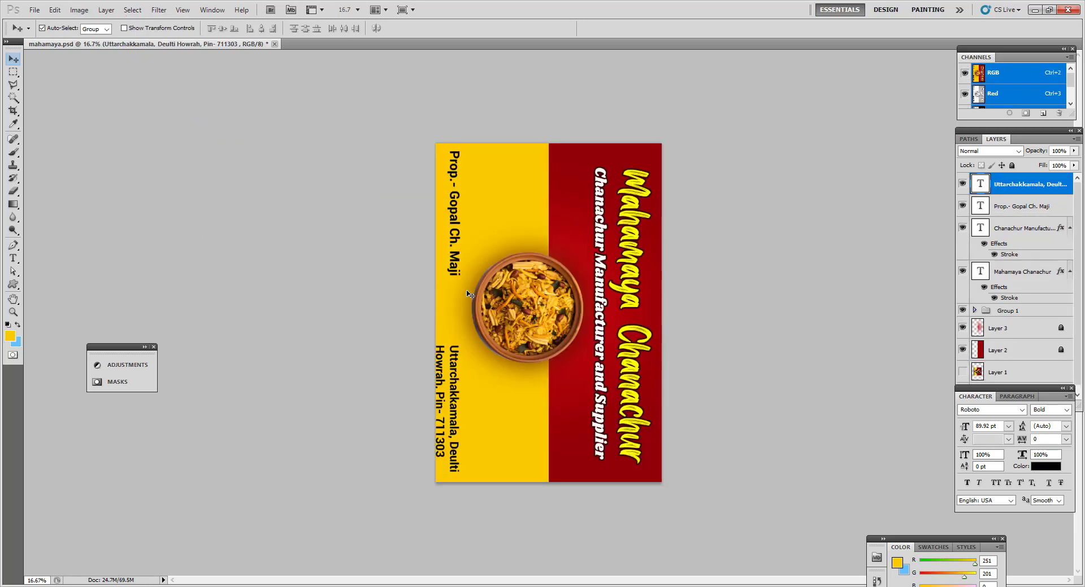
- Unlock Layer 3 and the red background on Layer 2
left_click(1011, 311, "shift")
left_click(1027, 327)
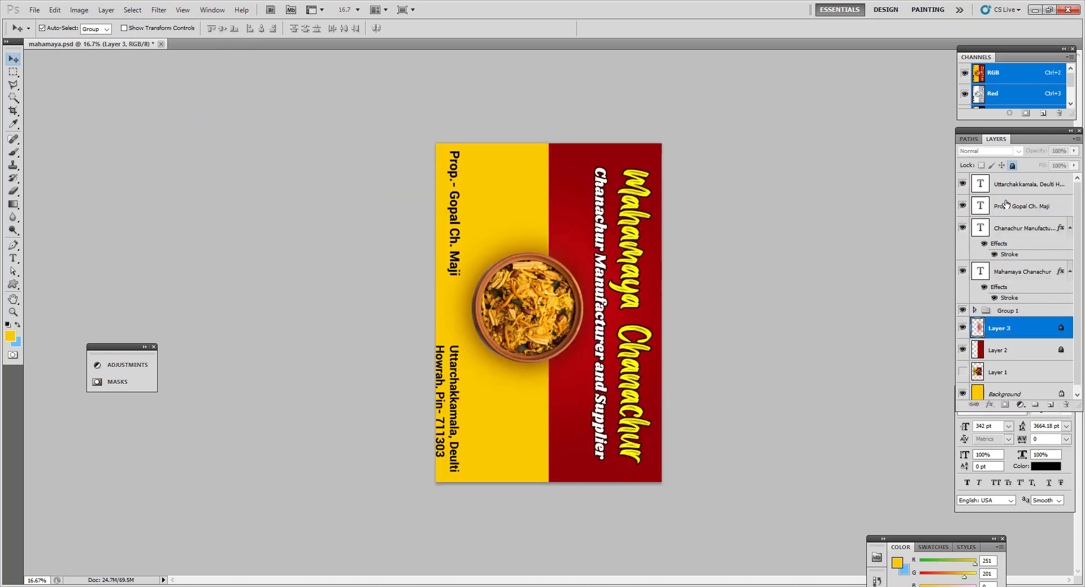
left_click(1011, 165)
key("alt+bracketleft")
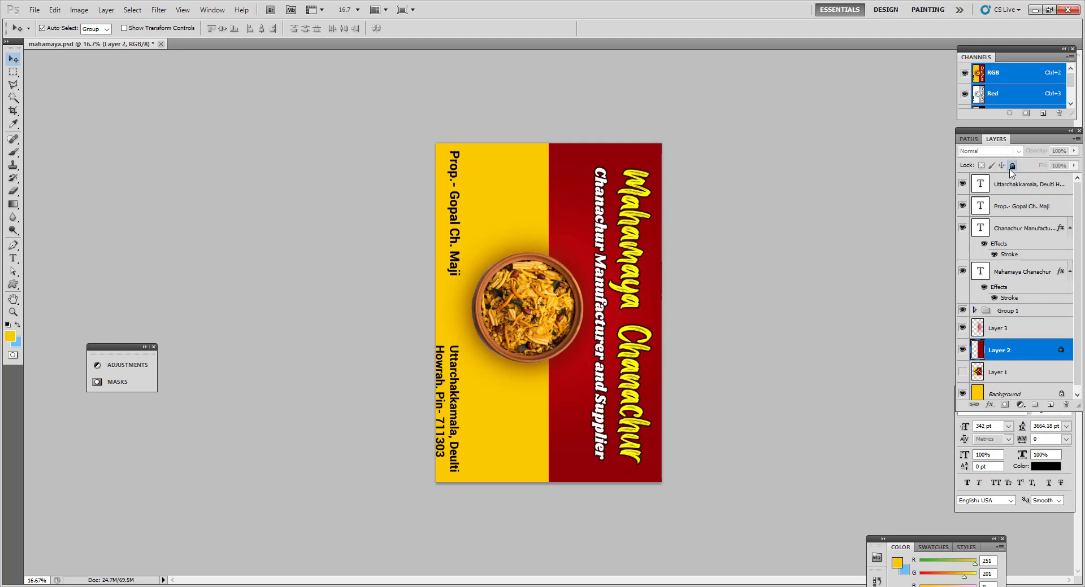
left_click(1011, 166)
- Select all layers from Layer 2 up to the address text and rotate them together by -90° to stand upright
key("shift+alt+bracketright")
key("ctrl+t")
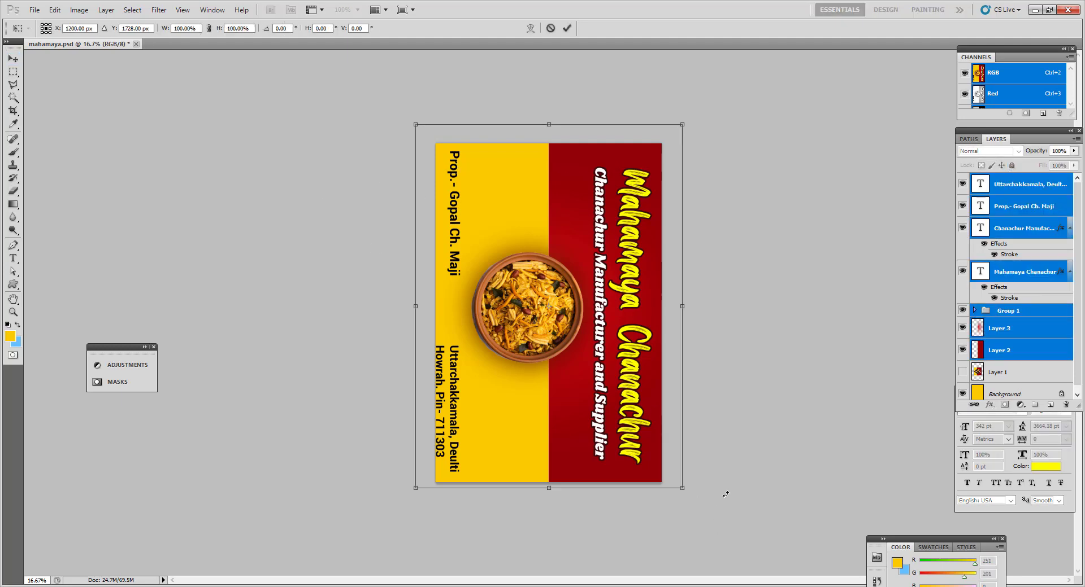
left_click_drag(726, 494, 685, 235)
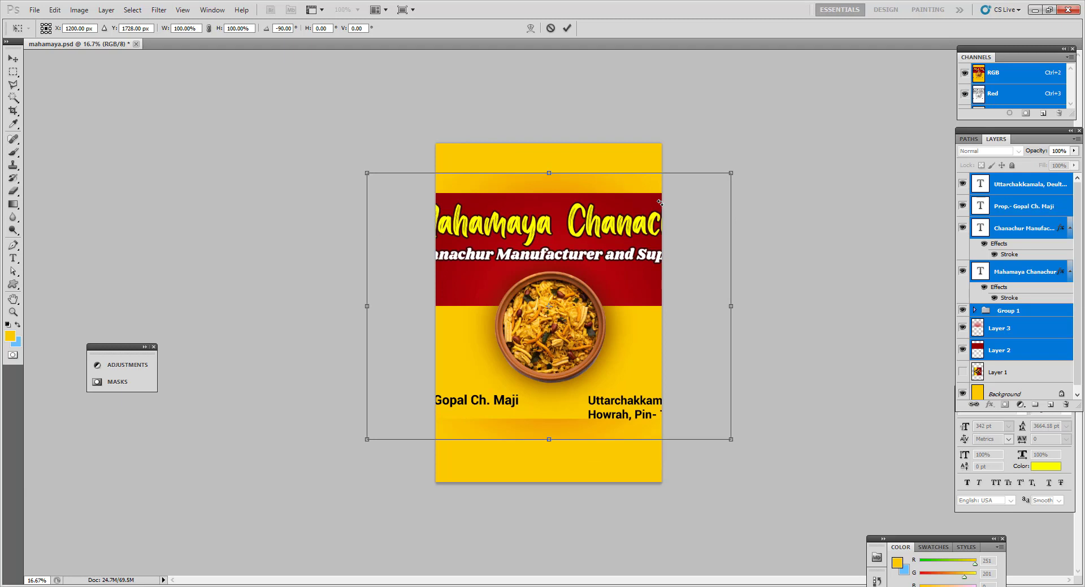
key("Return")
- Enlarge all the selected artwork slightly about its center, bringing the title to 353.69 pt
key("ctrl+t")
left_click_drag(730, 173, 737, 168)
key("Return")
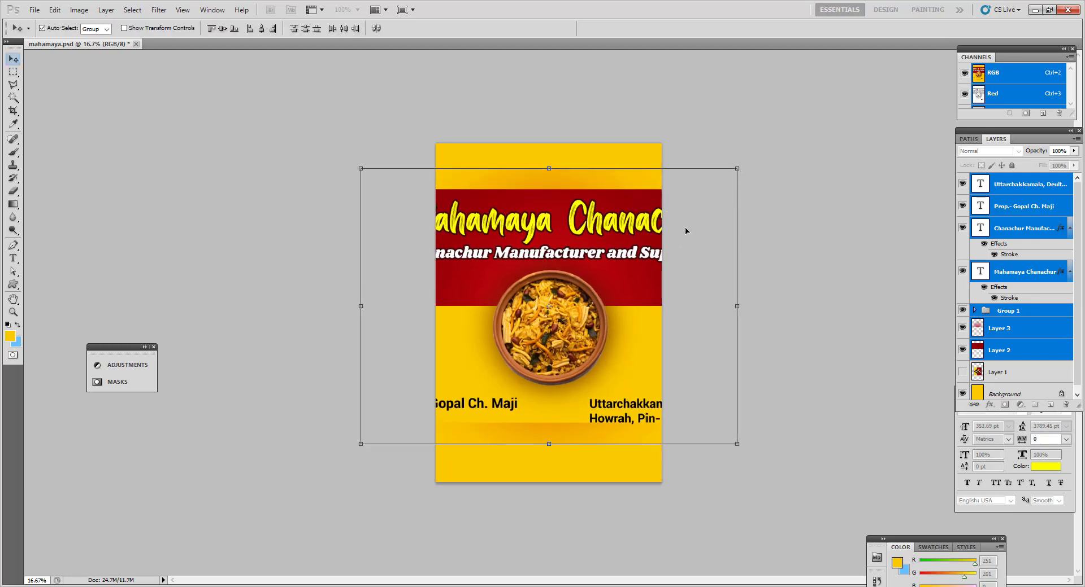
- Stretch the red background on Layer 2 upward to the top edge of the portrait canvas
left_click(1000, 328)
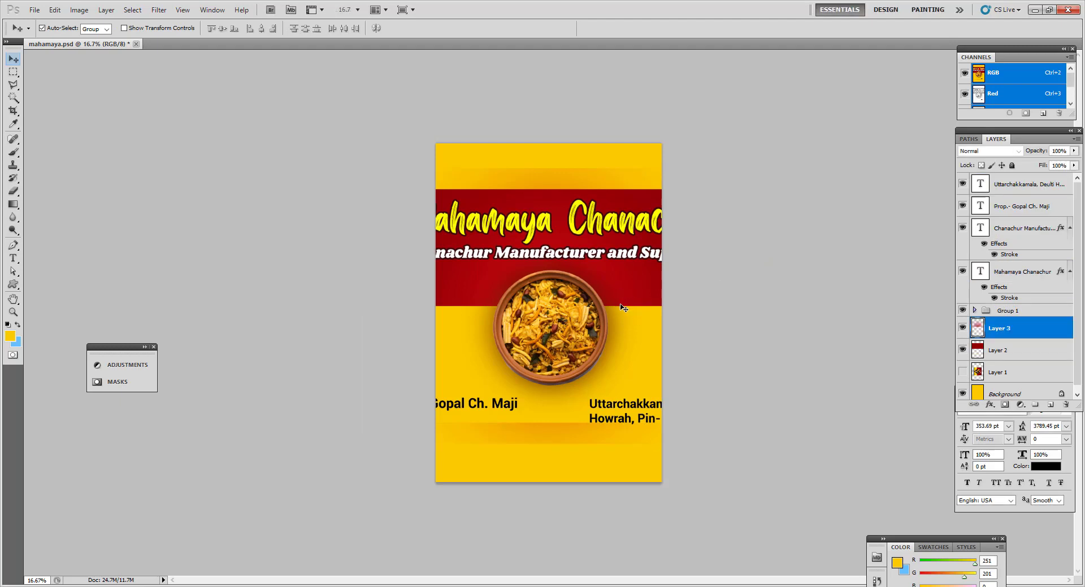
left_click(984, 356)
key("ctrl+t")
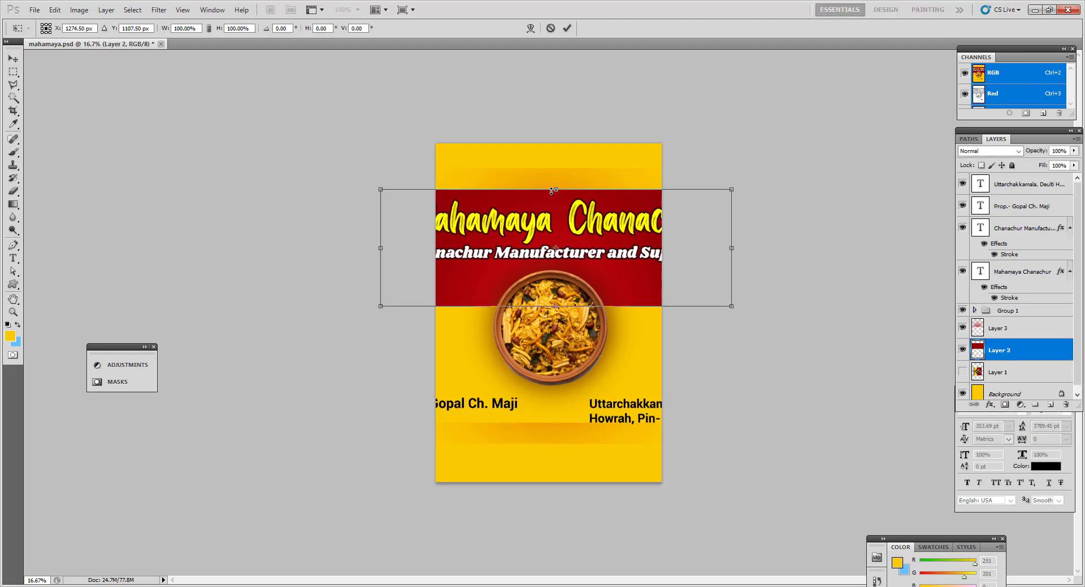
left_click_drag(552, 189, 552, 141)
key("Return")
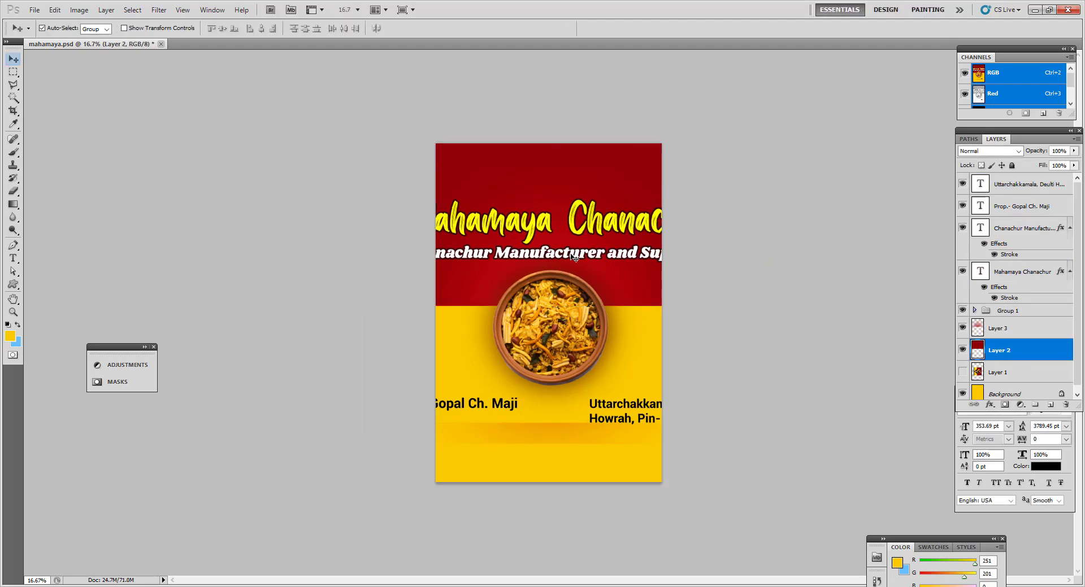
left_click(655, 257)
key("ctrl+t")
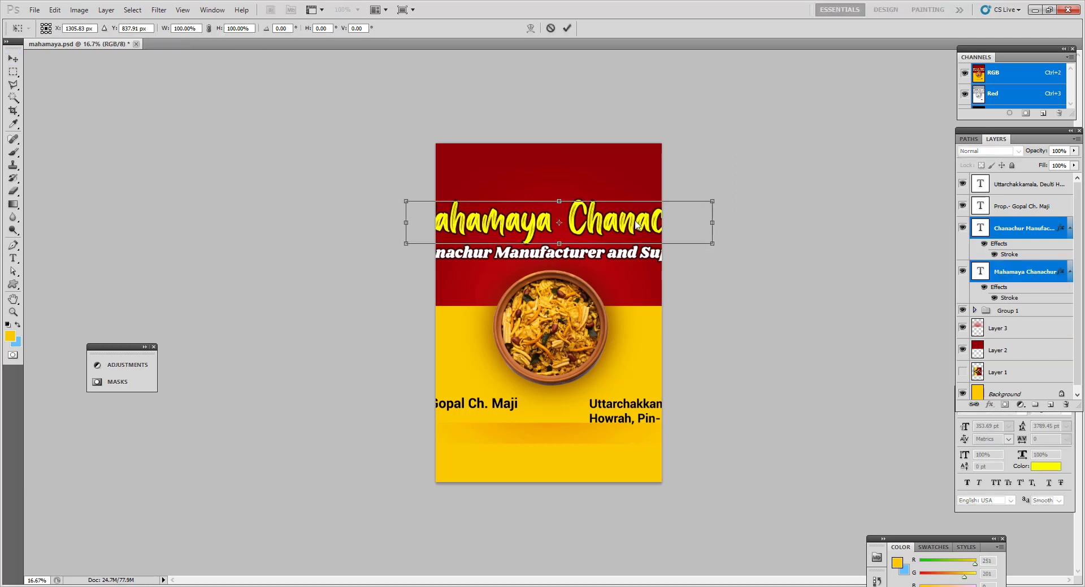
key("Return")
- Select the Mahamaya Chanachur title together with its tagline and move both upward on the red background
left_click(632, 228)
key("ctrl+t")
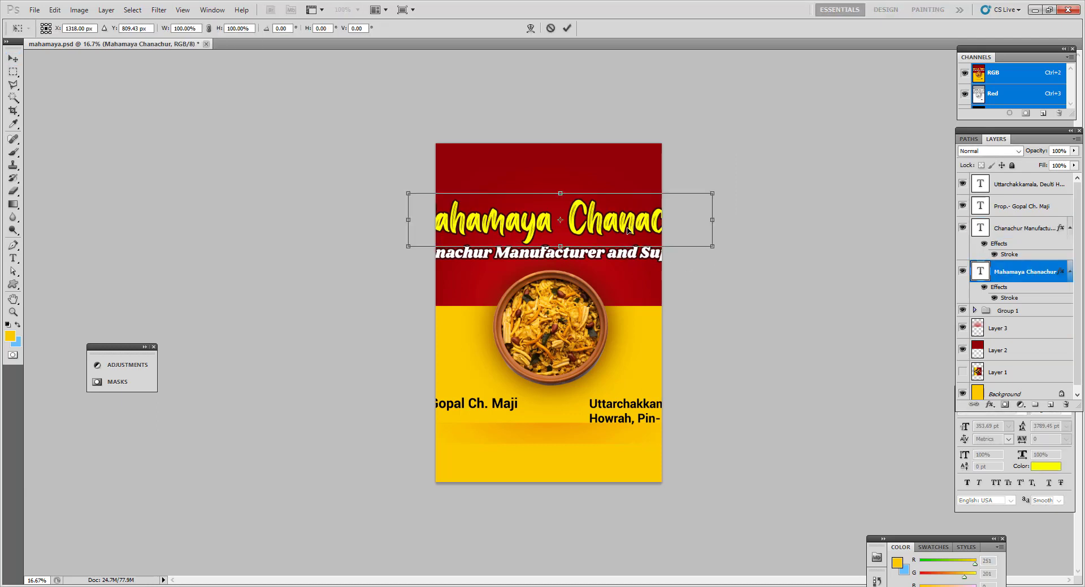
key("Return")
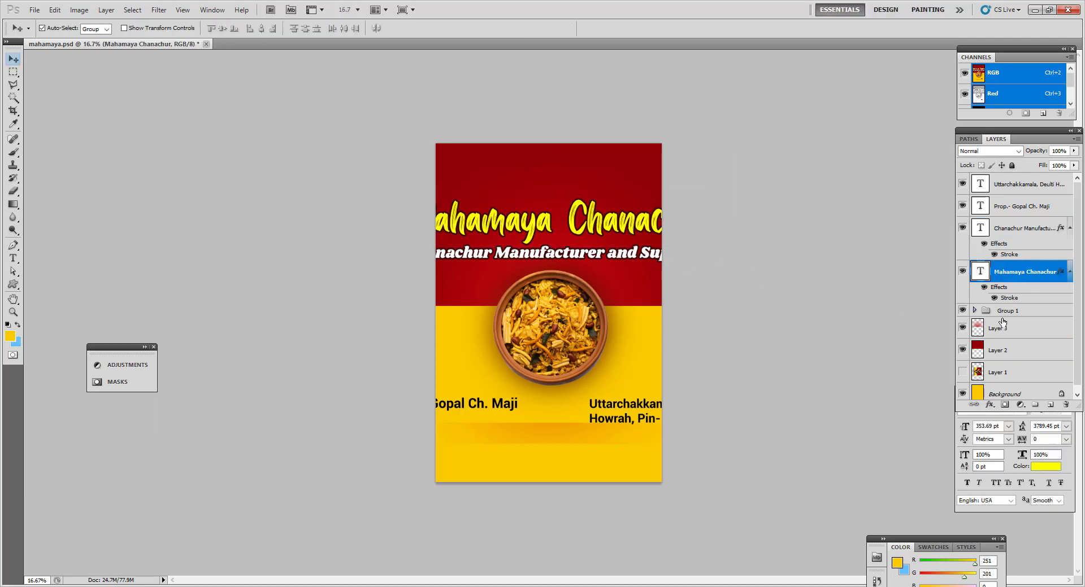
left_click(1005, 228, "ctrl")
key("ctrl+t")
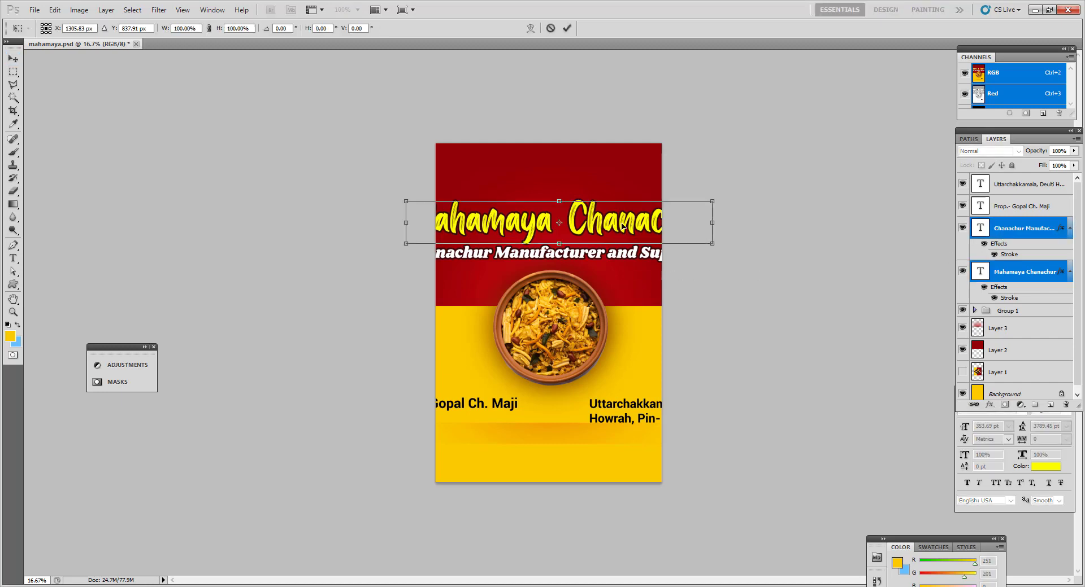
key("shift+Up")
key("shift+Up")
key("shift+Up")
key("shift+Up")
key("shift+Up")
key("shift+Up")
key("shift+Up")
key("shift+Up")
key("shift+Up")
key("shift+Up")
key("shift+Up")
key("shift+Up")
key("shift+Up")
key("shift+Up")
key("shift+Up")
key("shift+Up")
key("shift+Up")
key("shift+Up")
key("shift+Up")
key("shift+Up")
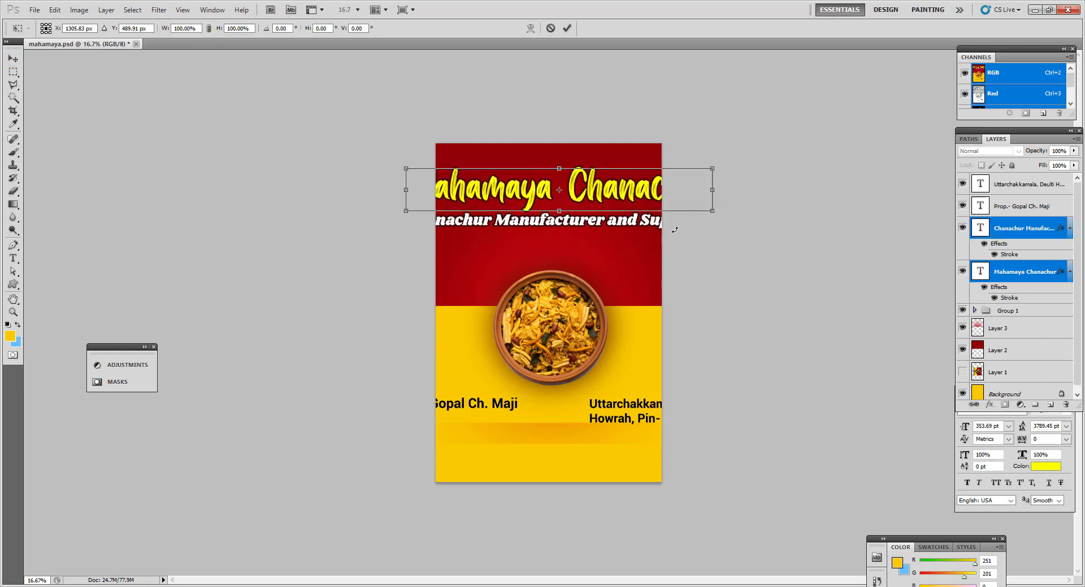
- Scale the title and tagline together to about 70.18% so both fit within the canvas width
left_click_drag(712, 210, 658, 203)
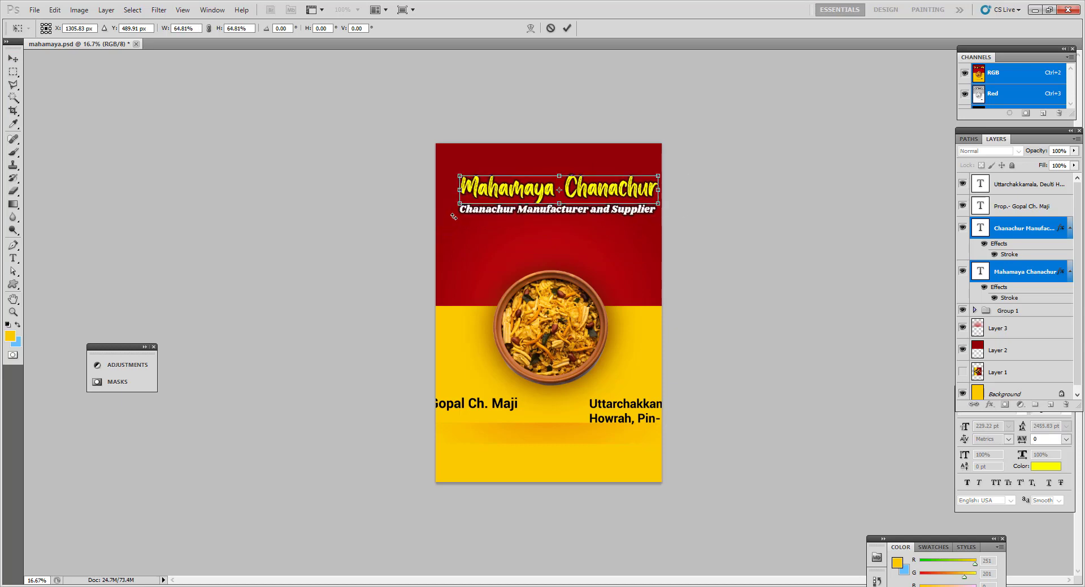
left_click_drag(458, 209, 443, 206)
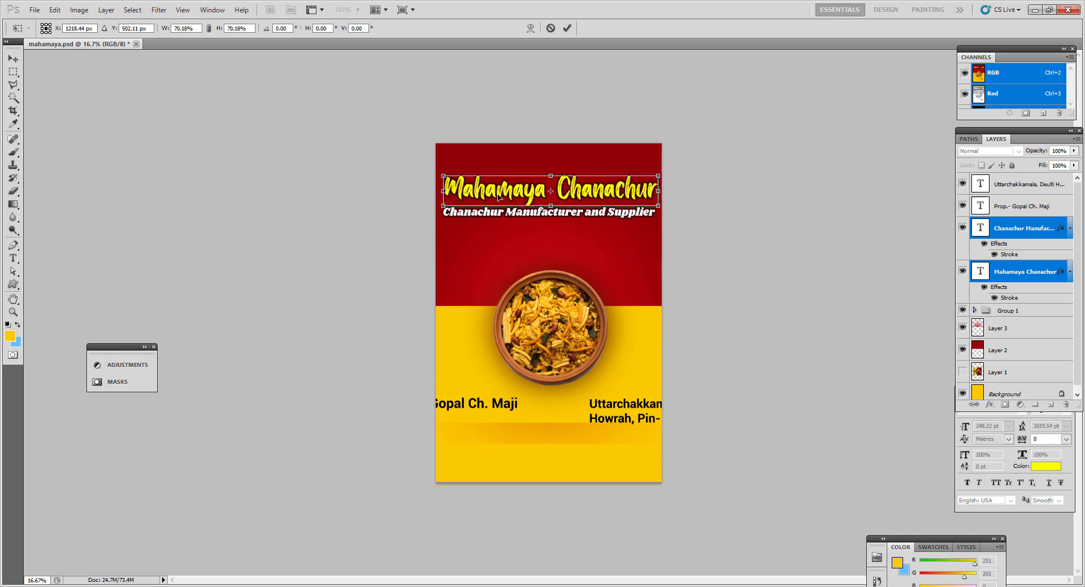
key("Return")
left_click(688, 238)
- Move the Chanachur Manufacturer and Supplier tagline straight down, away from the title
key("ctrl+plus")
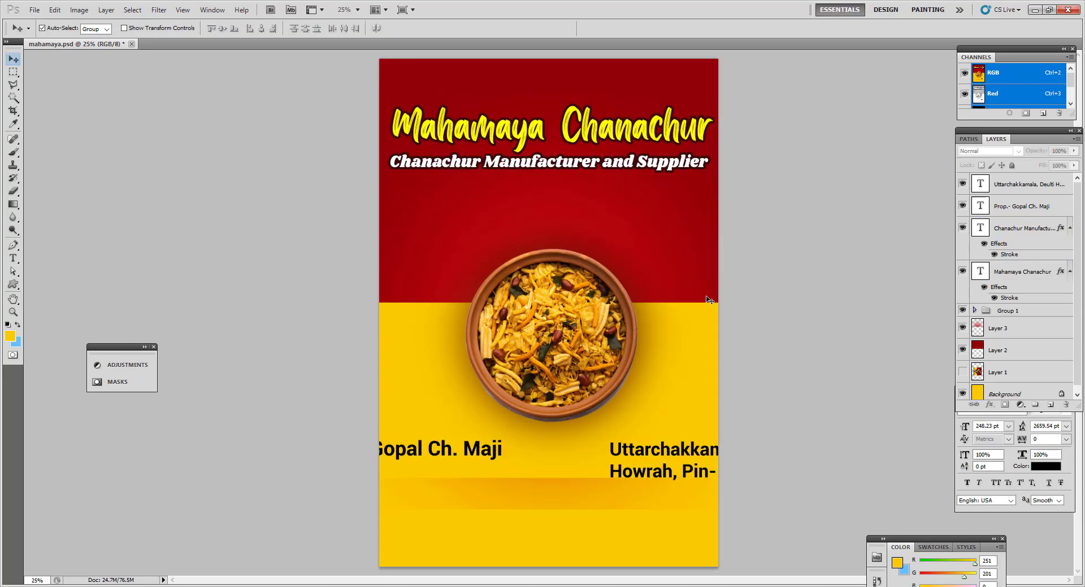
left_click(574, 193)
left_click_drag(573, 165, 574, 193)
- Break the title into two lines, Mahamaya above Chanachur, and set its leading to Auto
left_click(577, 134)
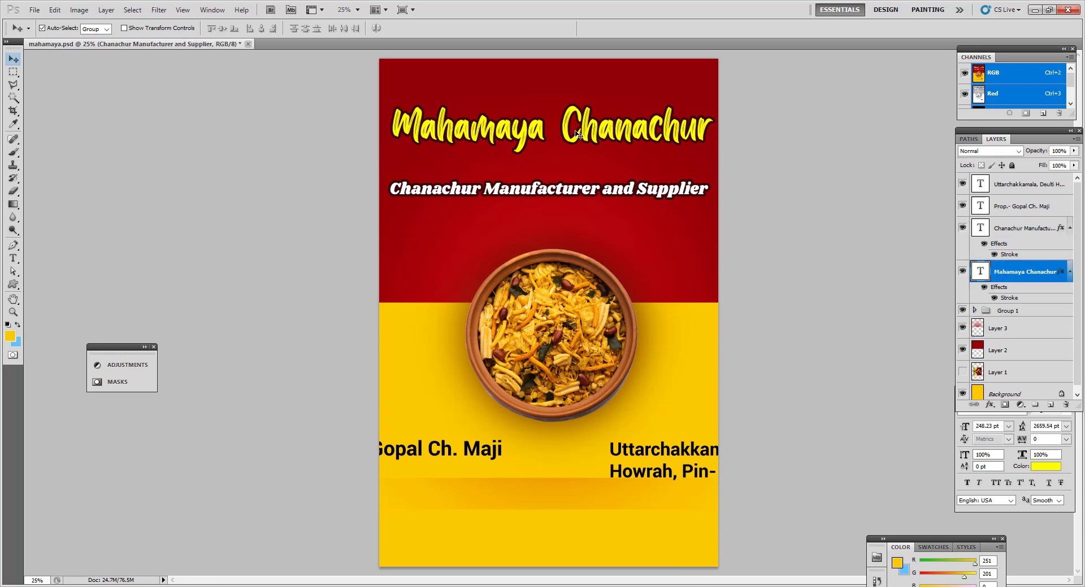
key("t")
double_click(546, 128)
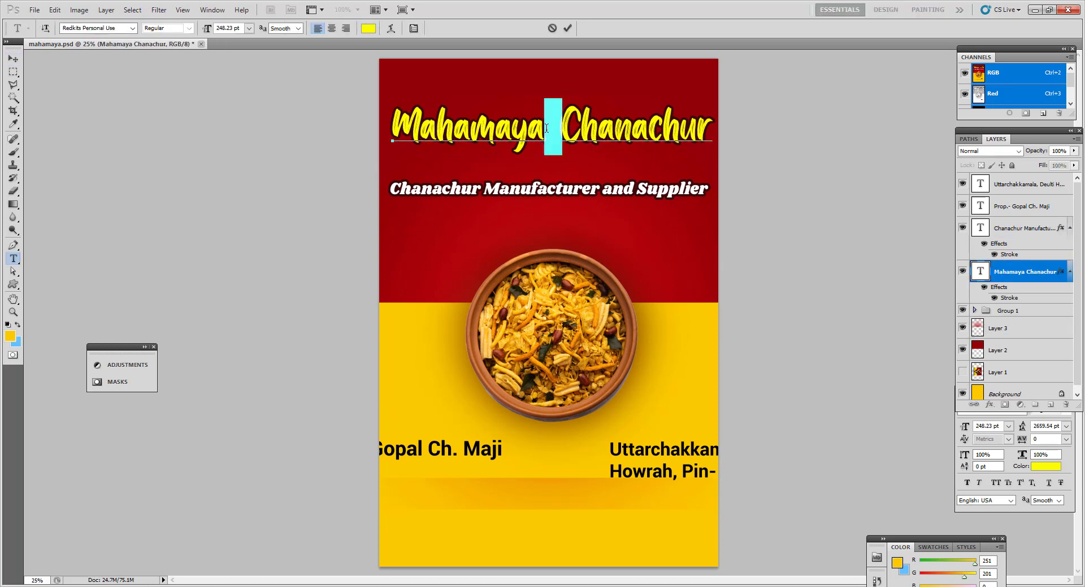
key("shift+End")
key("Delete")
key("ctrl+a")
left_click(1043, 440)
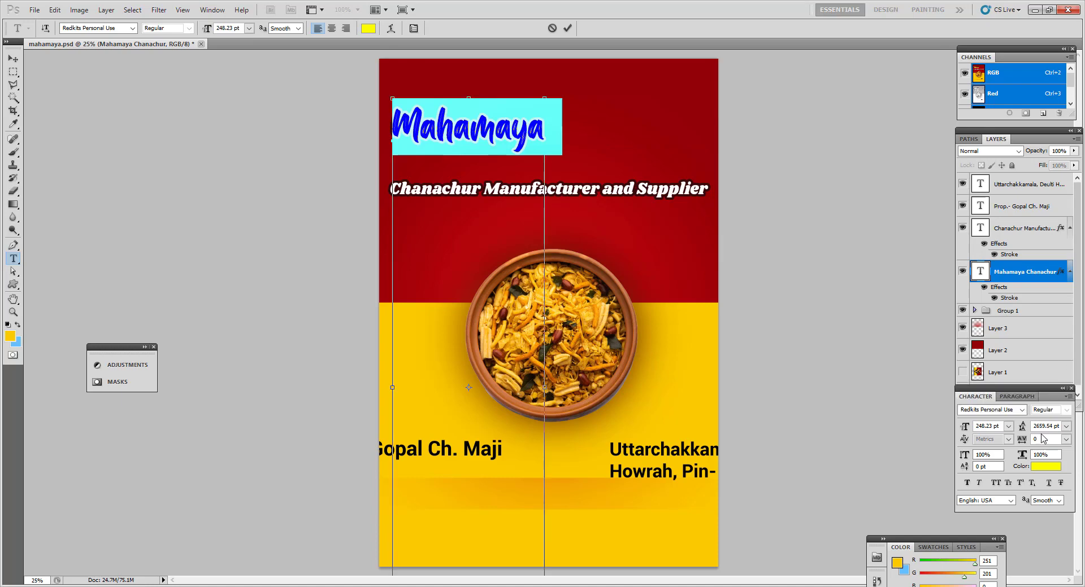
left_click(1066, 426)
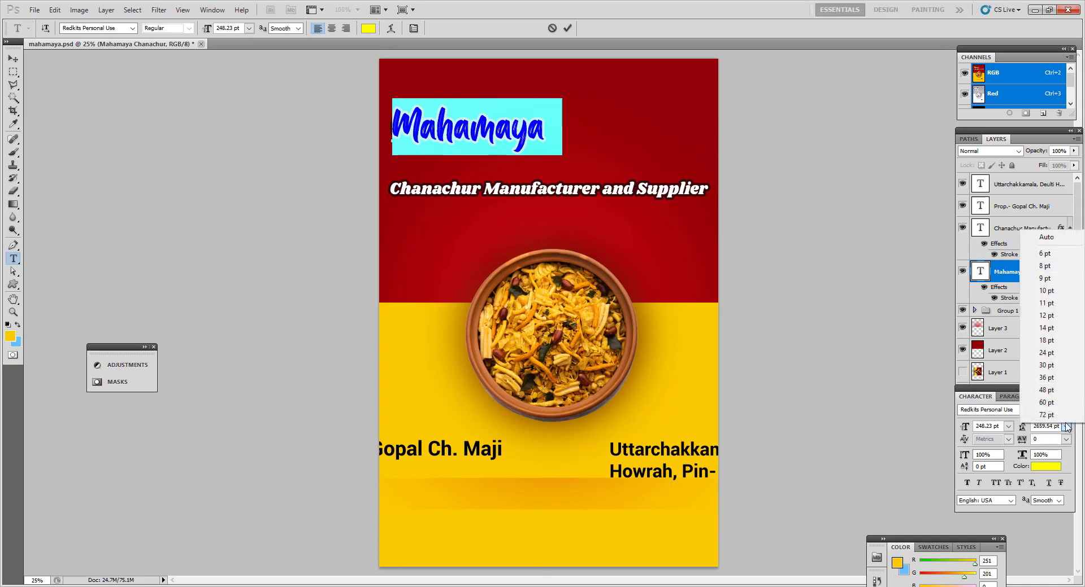
left_click(1045, 237)
left_click(12, 57)
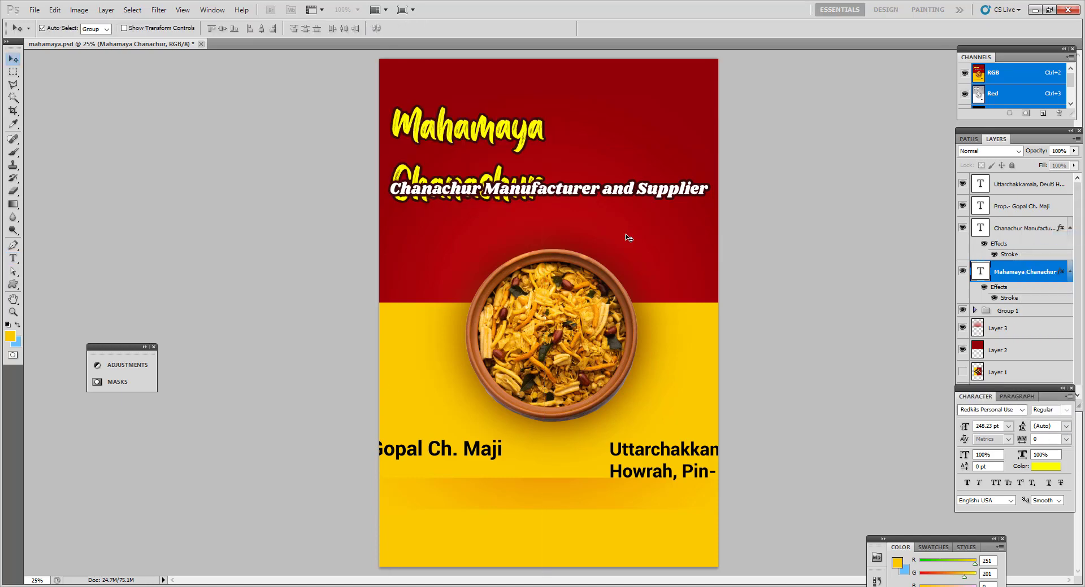
- Lower the tagline to just above the bowl, then center the two-line title above it and enlarge it to 316.87 pt
left_click_drag(613, 197, 613, 225)
left_click_drag(505, 180, 634, 211)
key("ctrl+t")
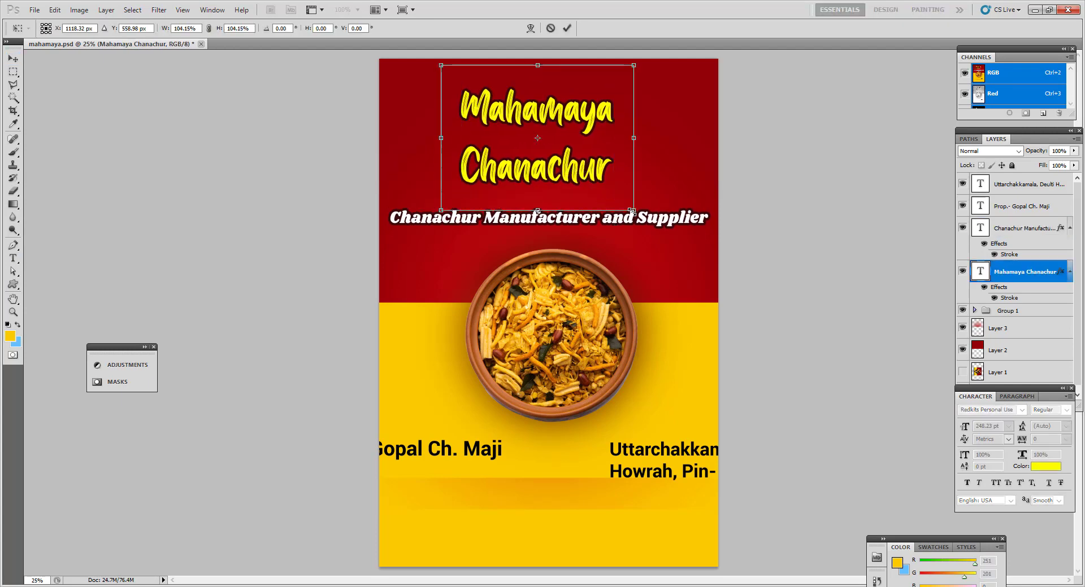
key("Return")
- Set the word Mahamaya in the title to 400 pt
key("t")
left_click(565, 103)
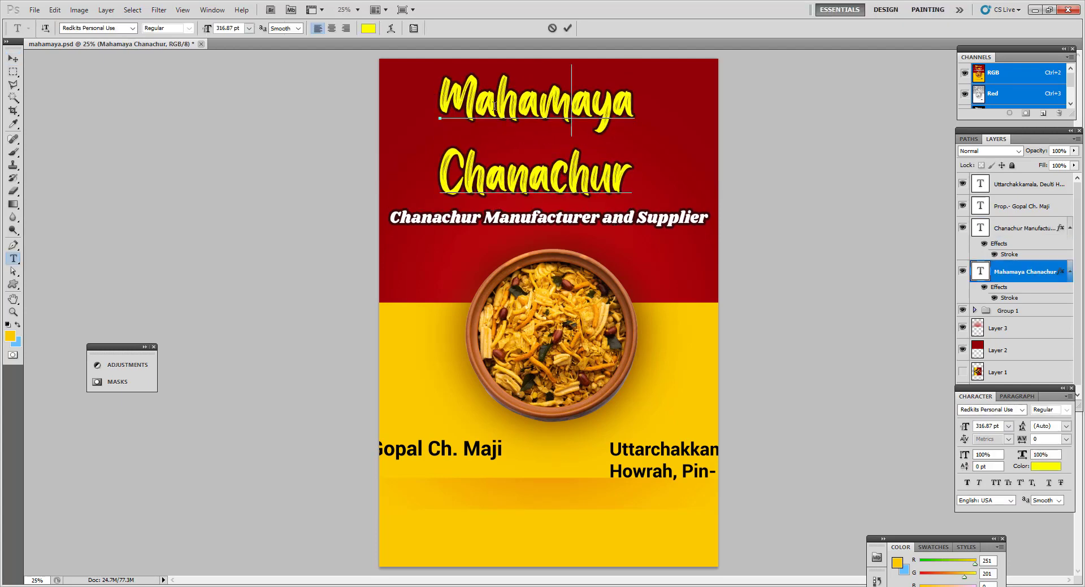
left_click_drag(441, 105, 731, 107)
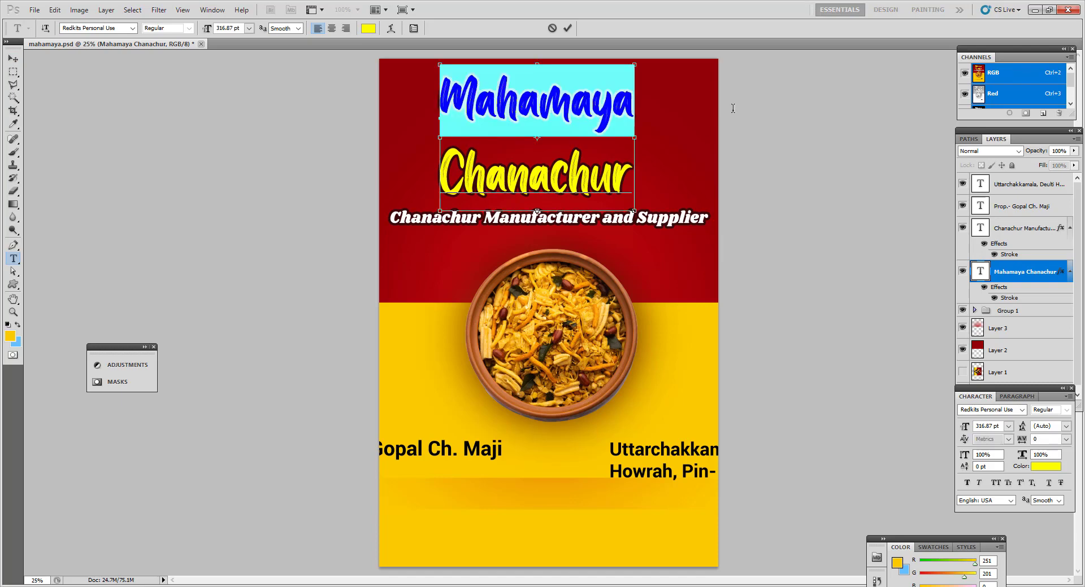
key("ctrl+c")
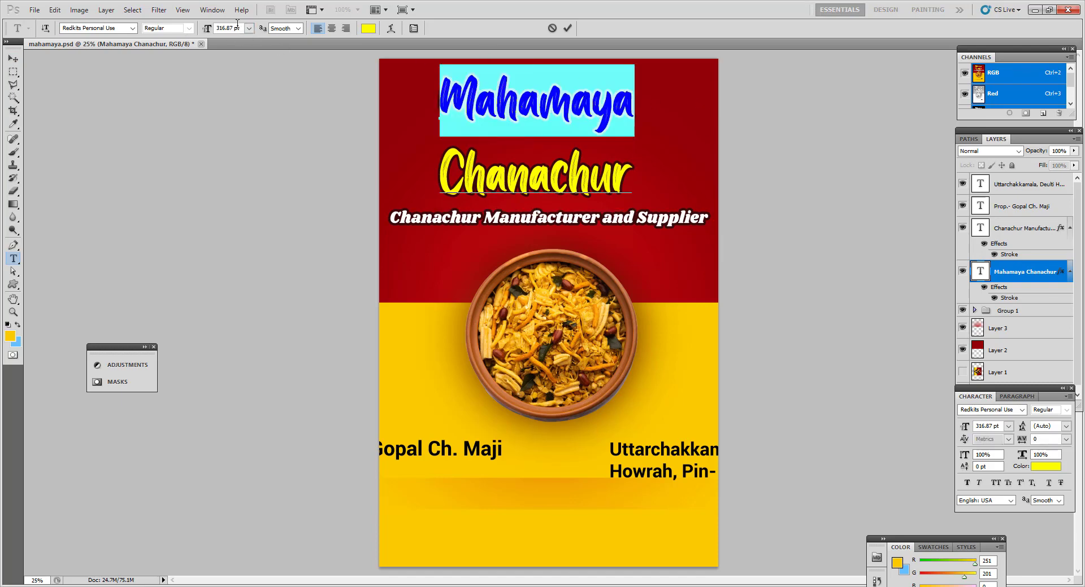
type("400")
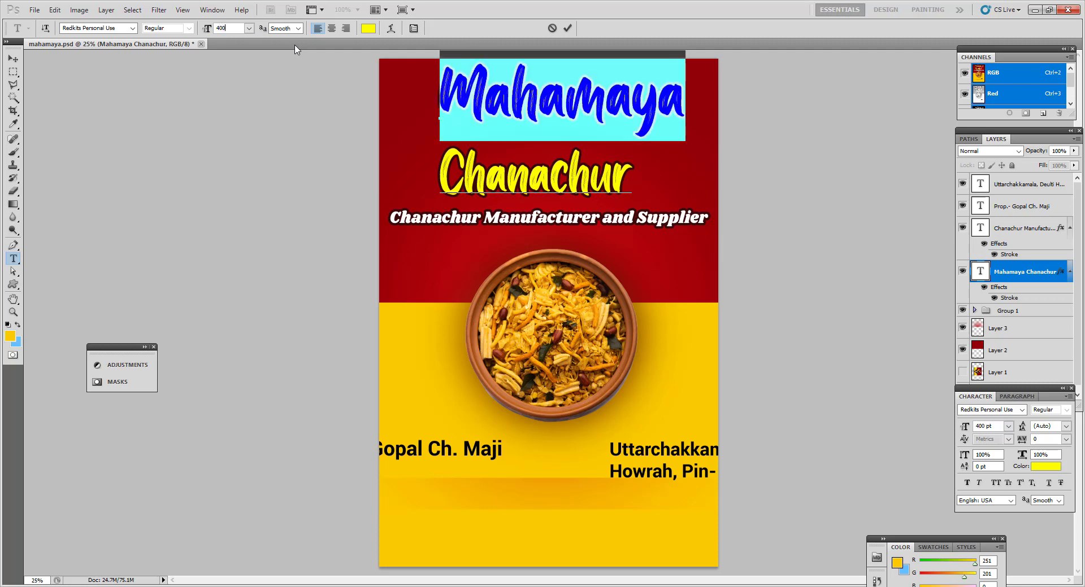
- Cut the Mahamaya line out of the title text, leaving only Chanachur on that layer
left_click(565, 111)
left_click_drag(679, 108, 350, 105)
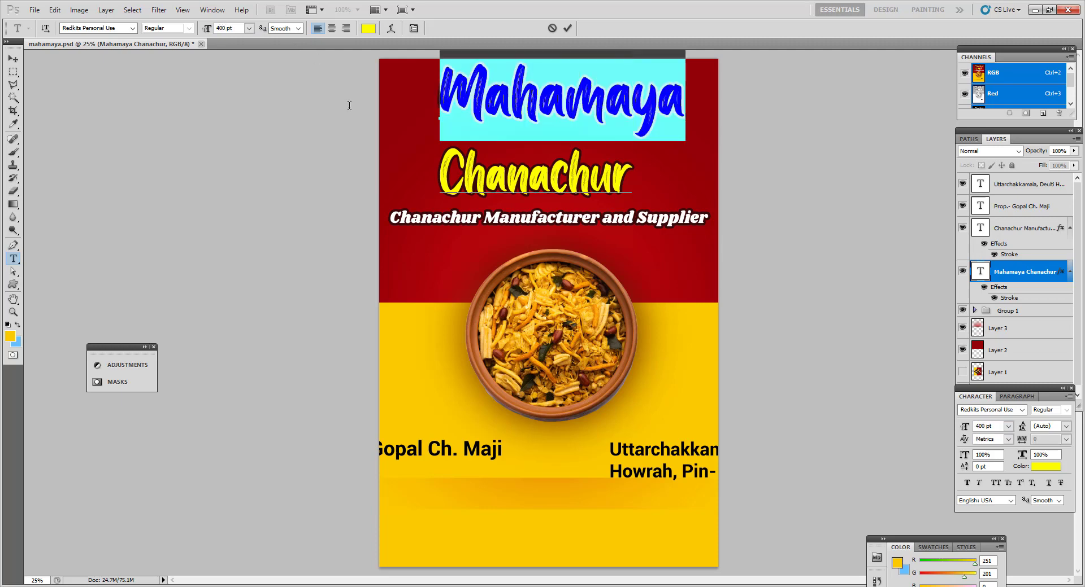
key("ctrl+x")
key("Delete")
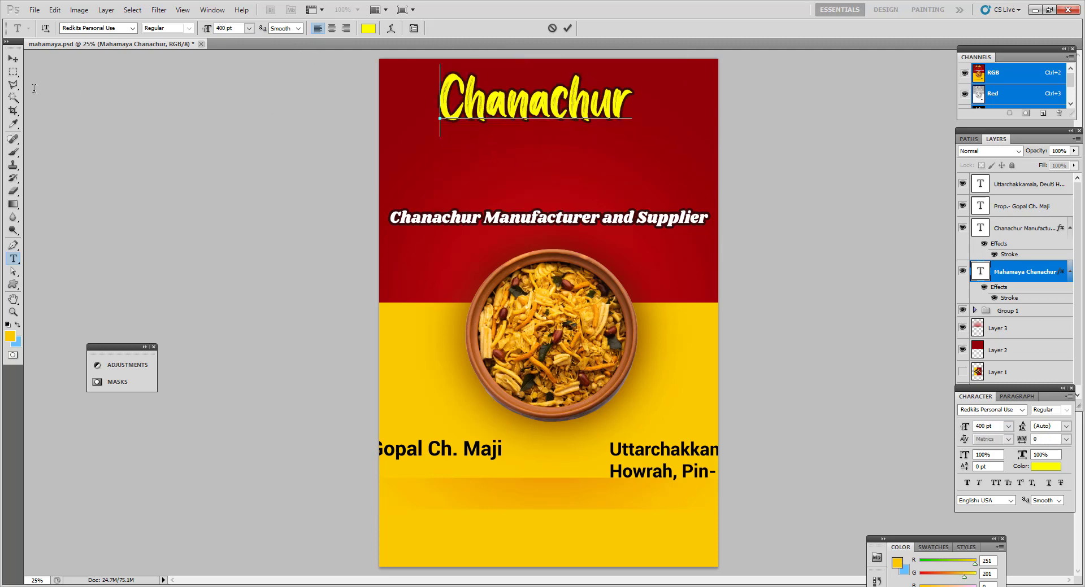
left_click(13, 59)
- Duplicate the Chanachur text layer above the original and replace the copy's text with Mahamaya
left_click_drag(521, 147, 548, 113)
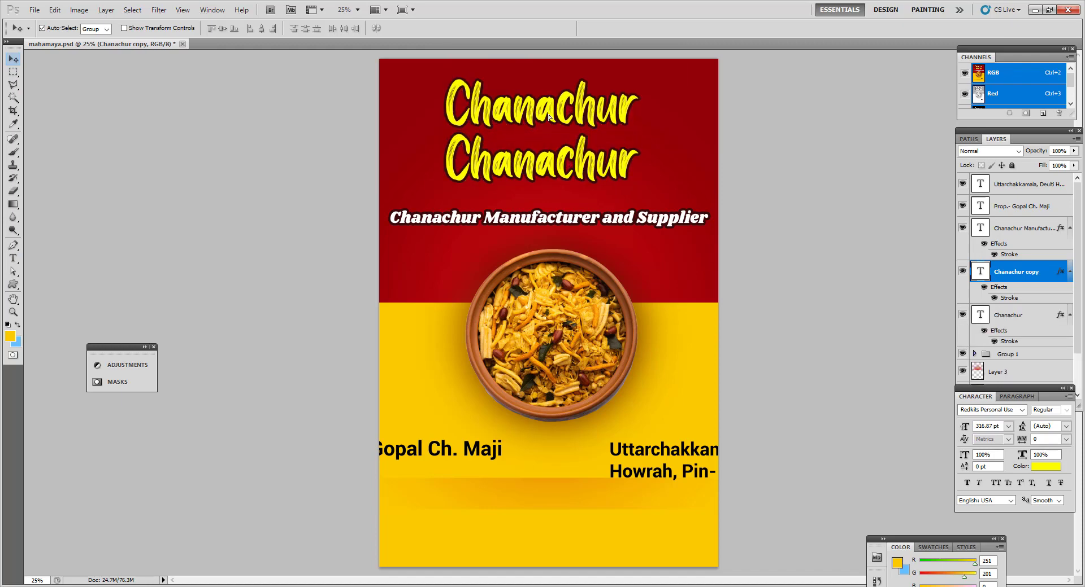
key("t")
double_click(549, 113)
type("Mahamaya")
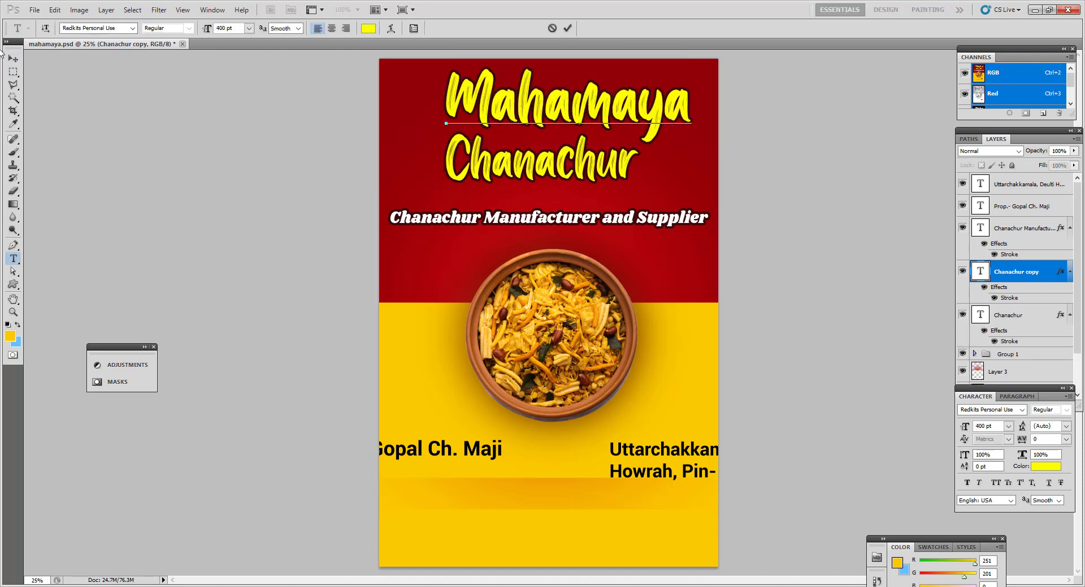
- Enlarge the Mahamaya text to about 116.57% (466.28 pt) so it spans most of the canvas width
left_click(13, 58)
key("ctrl+t")
left_click_drag(445, 147, 397, 156)
key("Return")
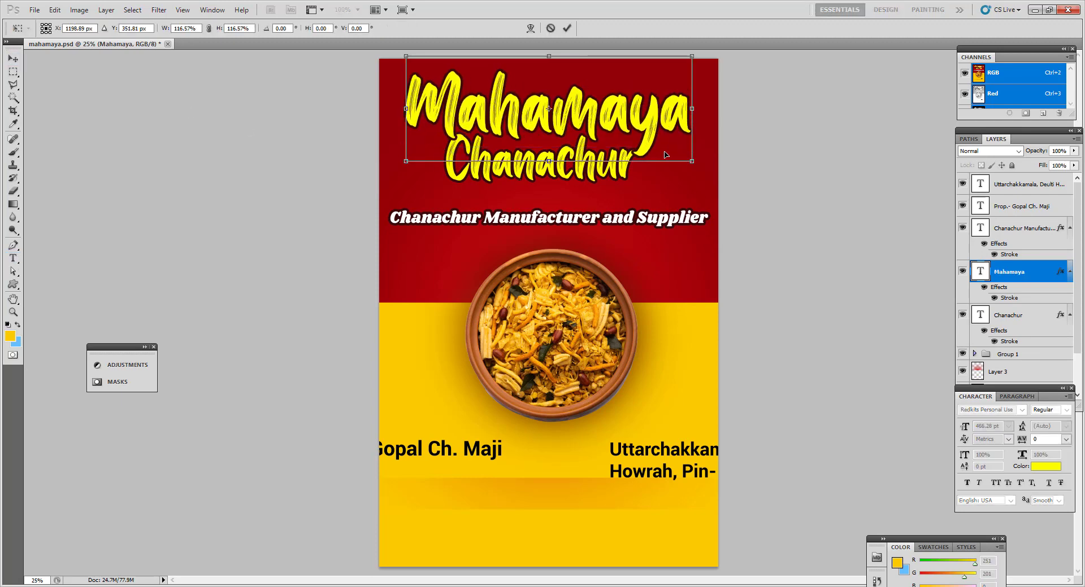
- Nudge the Chanachur text down slightly and shrink it a little beneath Mahamaya
left_click(608, 174)
left_click(608, 173)
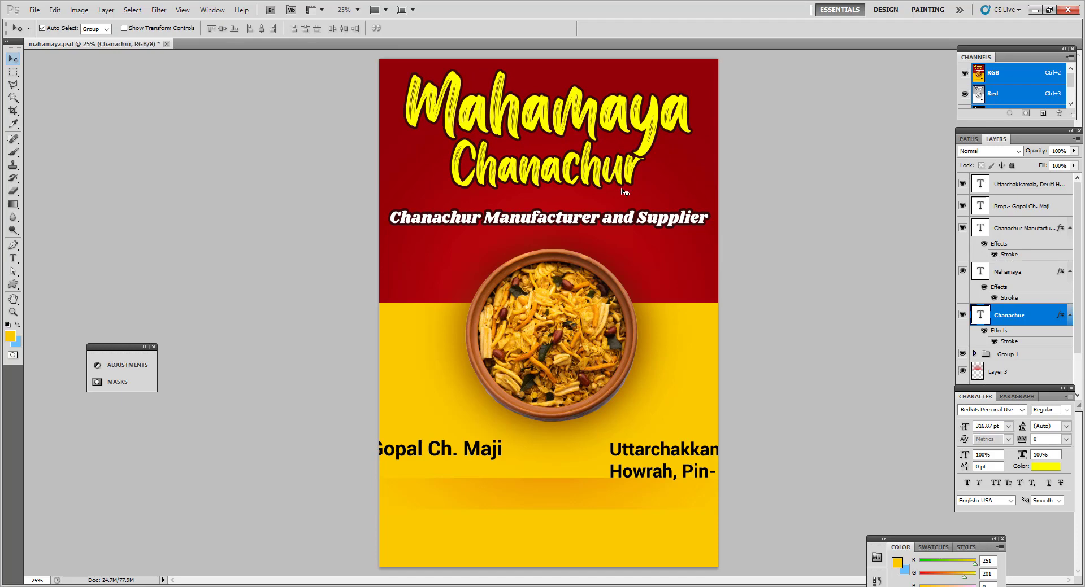
key("ctrl+t")
left_click_drag(646, 204, 609, 182)
key("Return")
- Shrink the Chanachur Manufacturer and Supplier tagline slightly to 81.97 pt
left_click(651, 221)
key("ctrl+t")
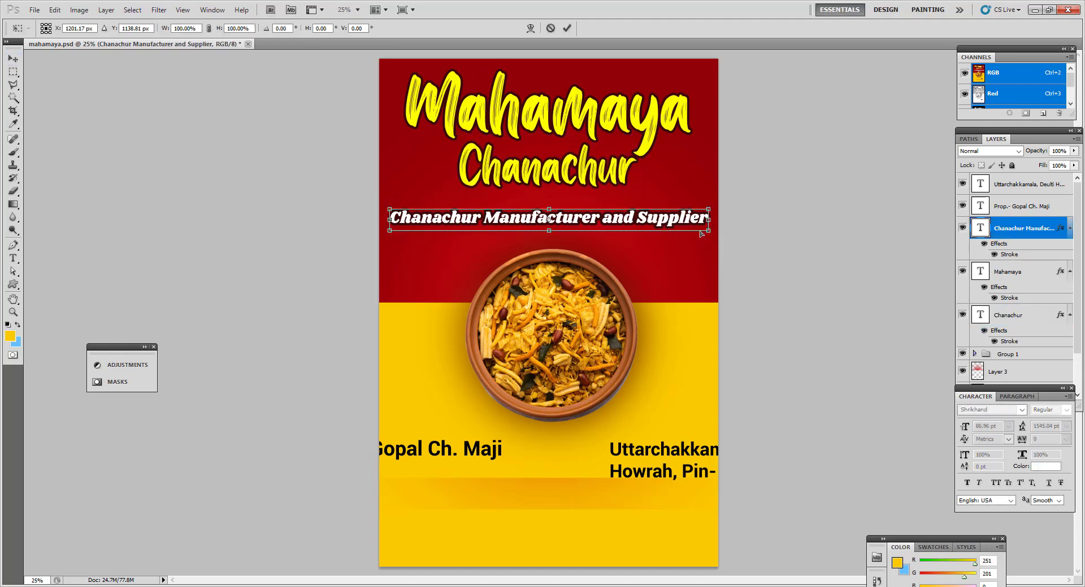
left_click_drag(710, 231, 698, 230)
key("Return")
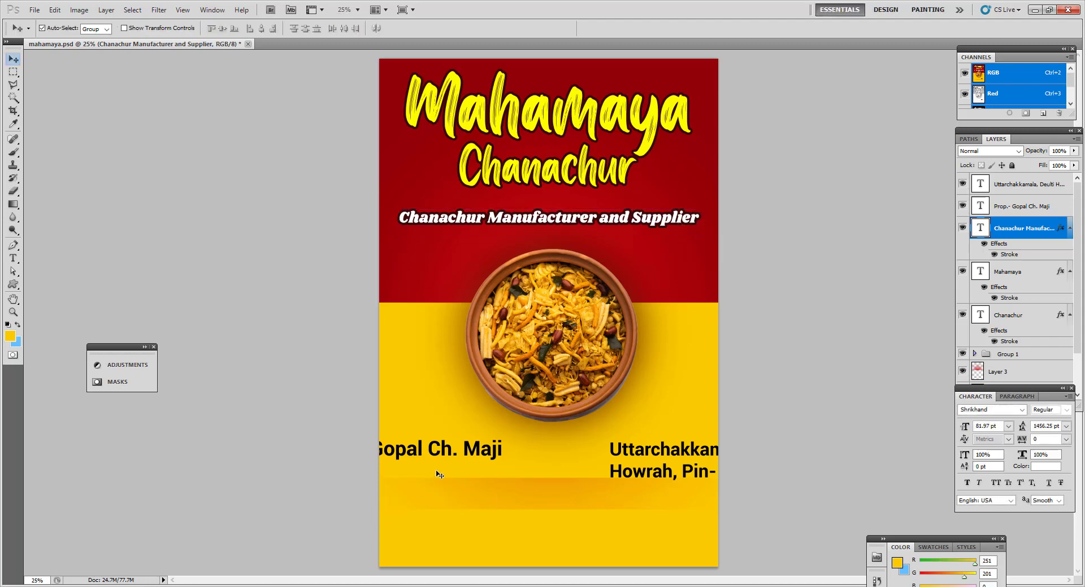
- Select the lower yellow area on Layer 3, delete the stray orange band there, and deselect
left_click(553, 503)
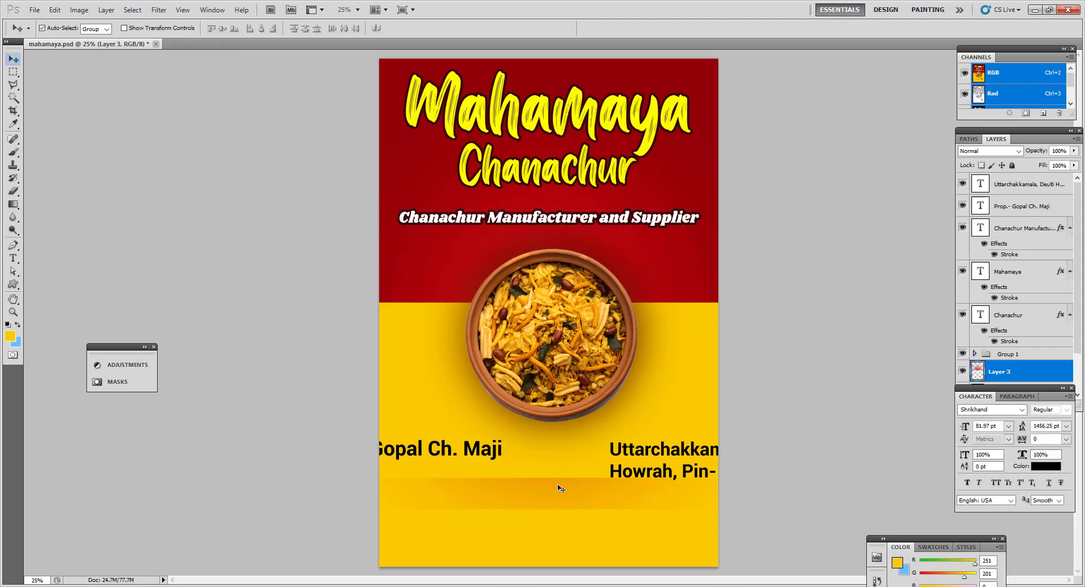
left_click(14, 71)
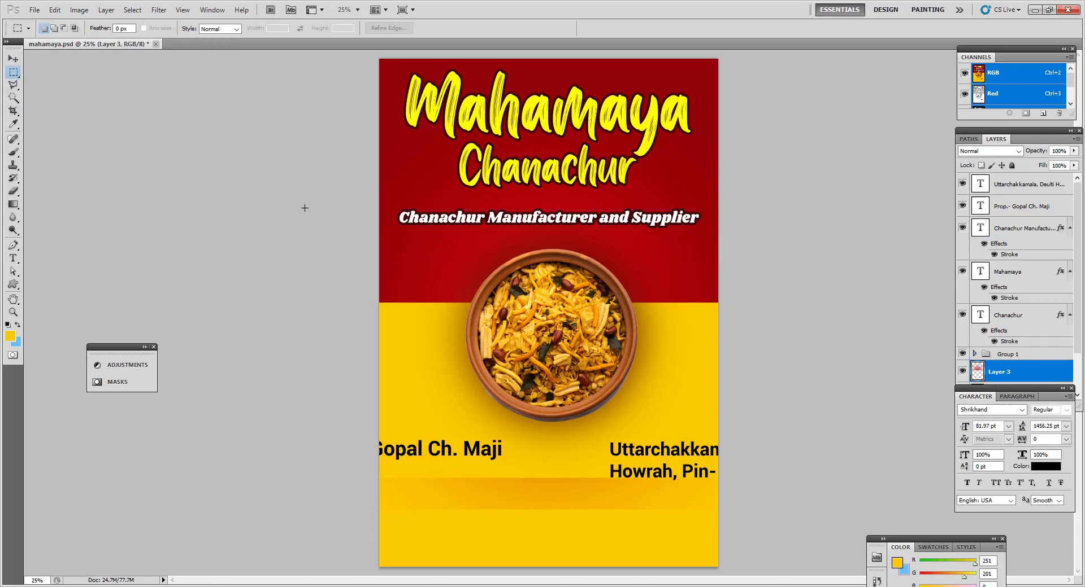
key("ctrl+minus")
left_click_drag(430, 385, 717, 497)
key("Delete")
key("ctrl+d")
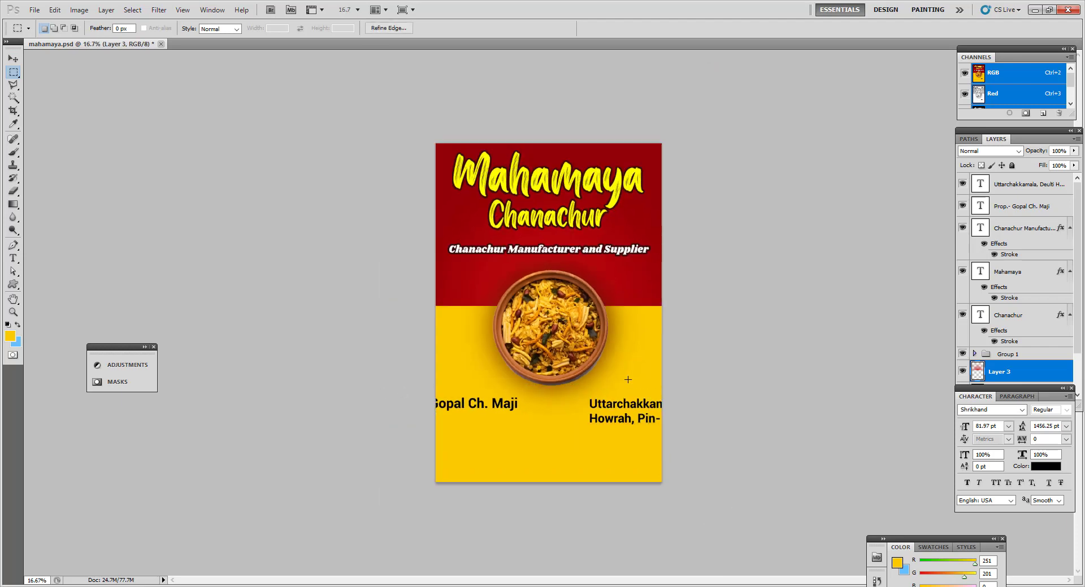
- Move Layer 3 up to the canvas's top edge and stretch it downward to cover the red background area
key("v")
scroll(1020, 367, "down", 2)
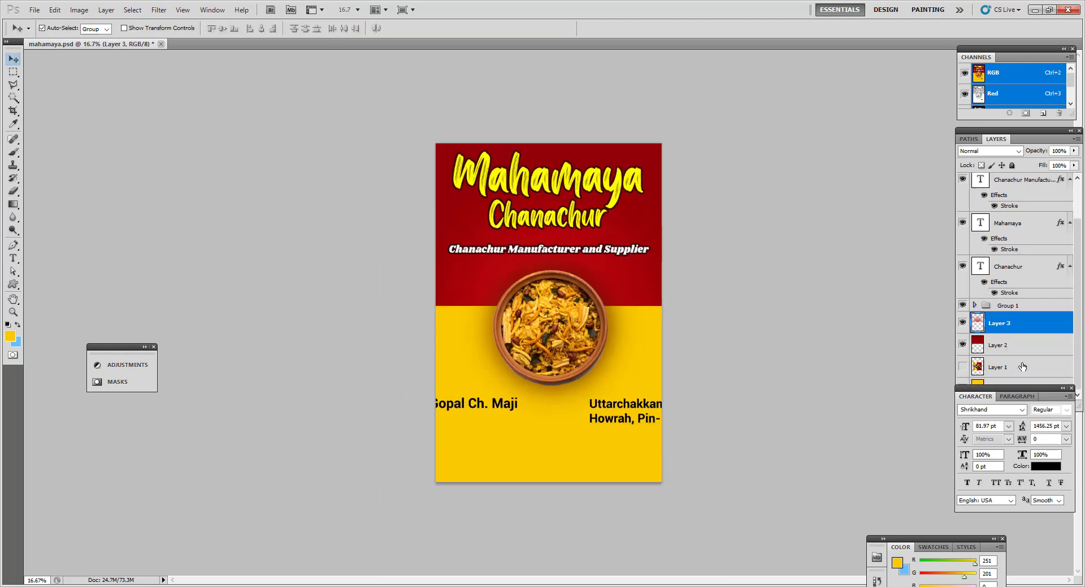
left_click(998, 366)
left_click(998, 323)
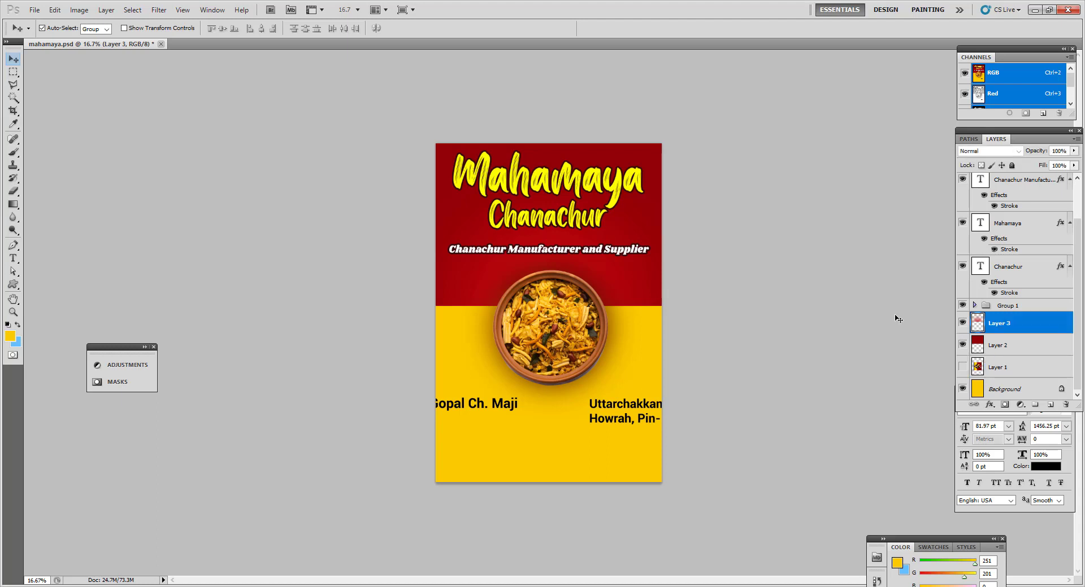
key("ctrl+t")
left_click_drag(579, 239, 579, 215)
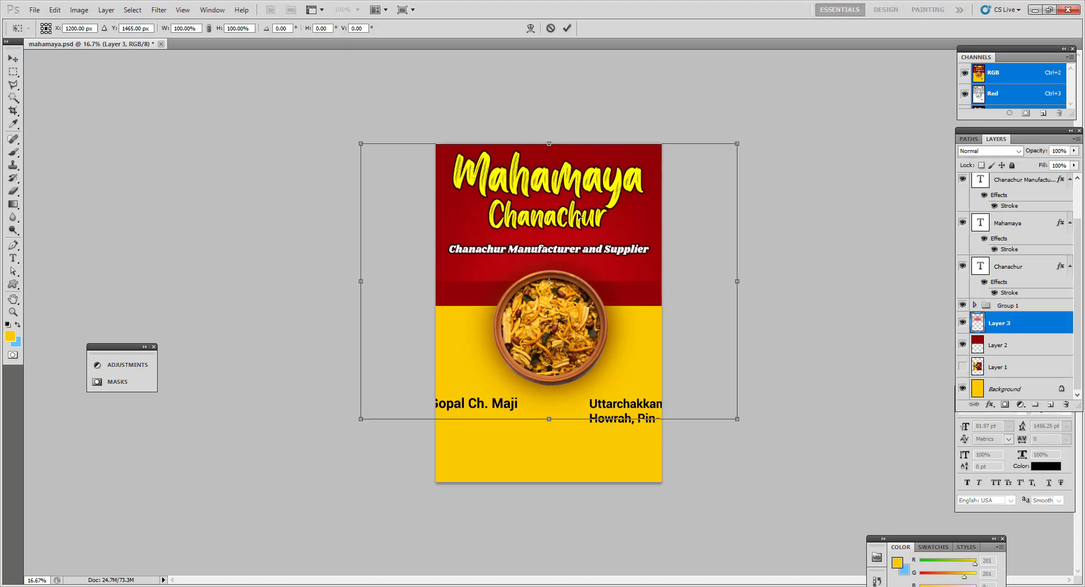
left_click_drag(548, 420, 556, 471)
key("Return")
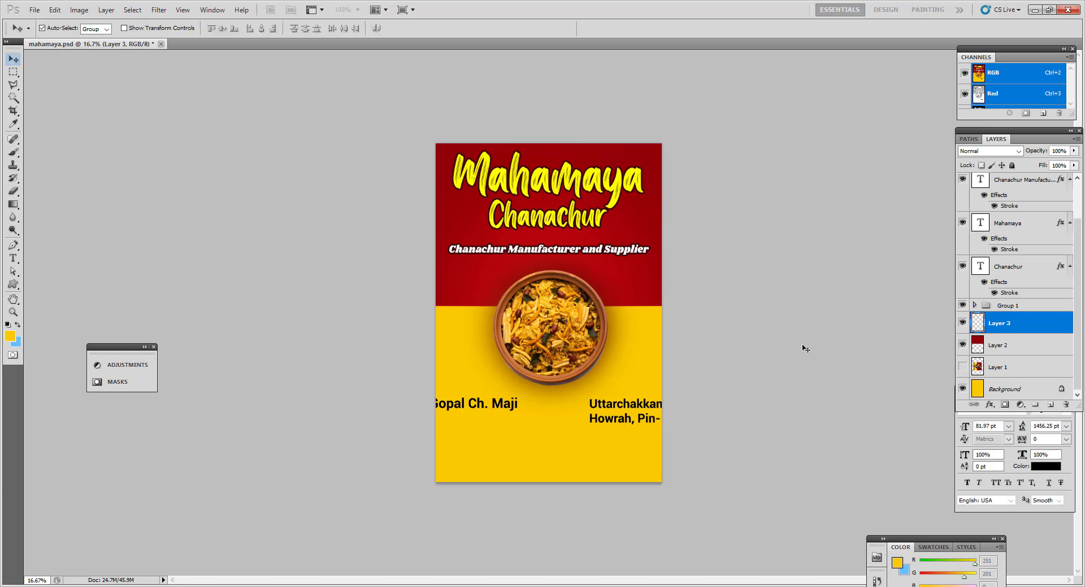
- Enlarge the chanachur bowl group to about 121% around its centre
left_click(804, 348)
key("ctrl+plus")
left_click(611, 355)
key("ctrl+t")
key("Escape")
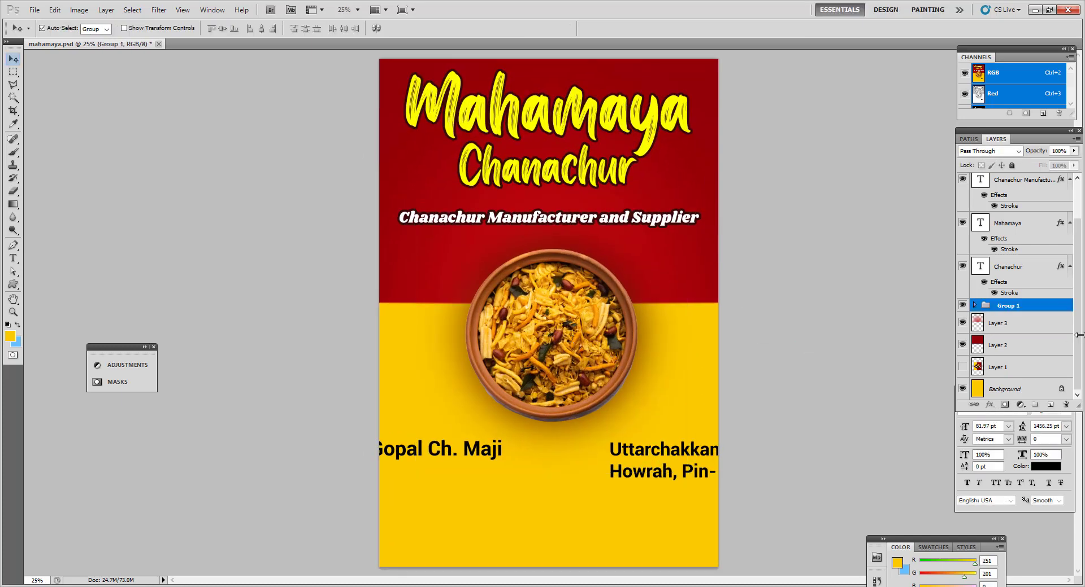
key("ctrl+t")
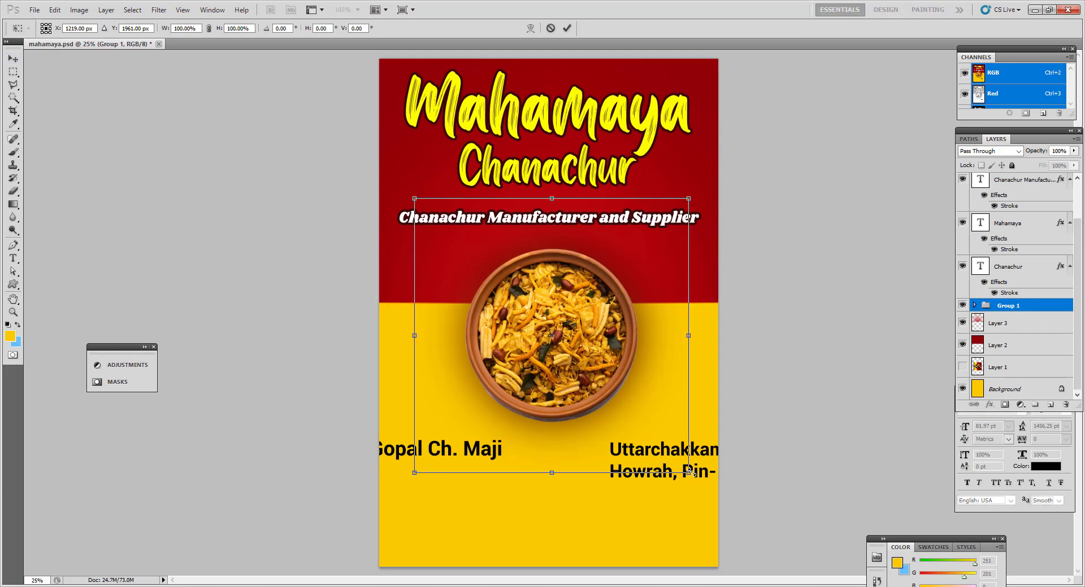
left_click_drag(689, 472, 723, 498)
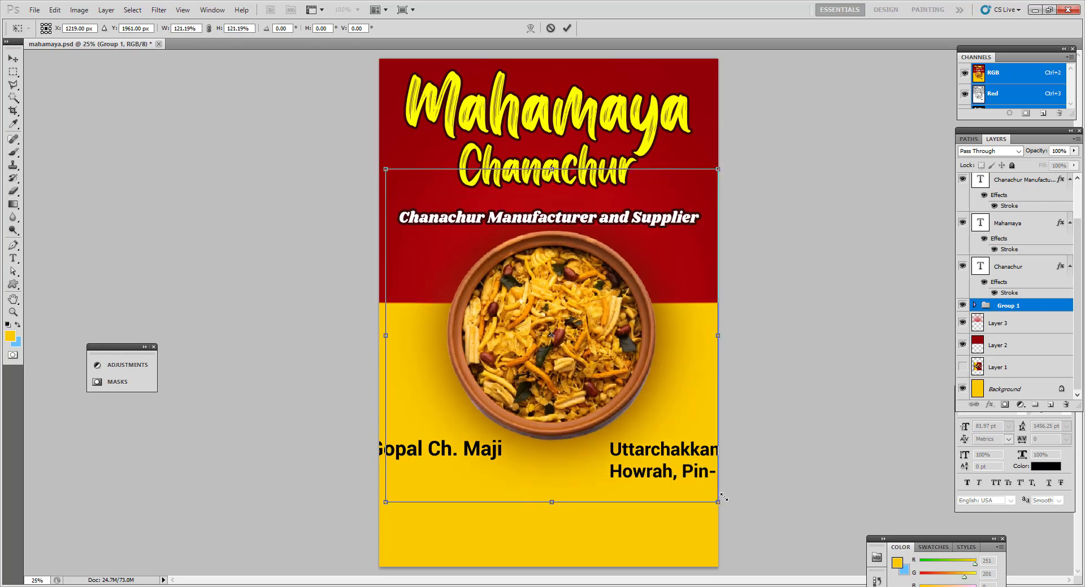
key("Return")
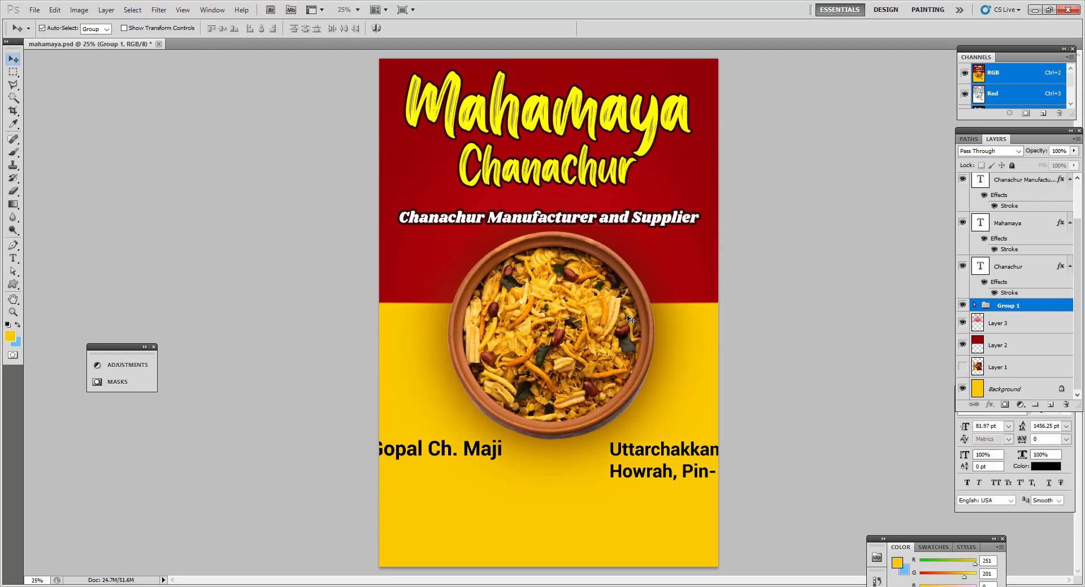
- Nudge the Chanachur and Mahamaya title texts down slightly on the red background
left_click_drag(550, 171, 550, 181)
left_click_drag(554, 125, 554, 132)
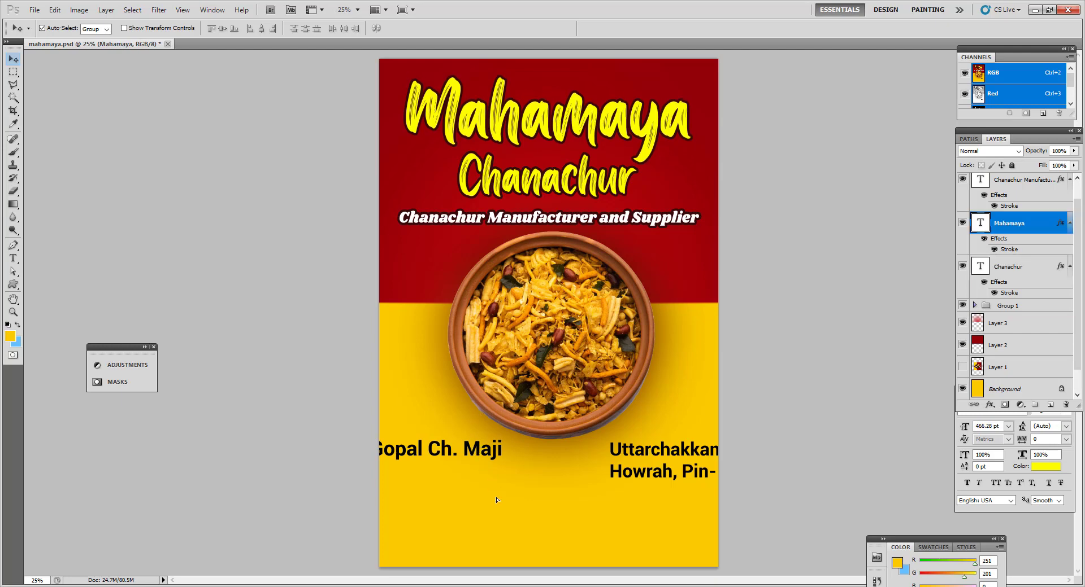
- Shrink the proprietor line to 78.06 pt and centre it below the bowl, and move the address to the canvas's lower-left corner
left_click_drag(477, 447, 428, 532)
key("ctrl+t")
key("Return")
- Reduce the whole address text to 52.99 pt
key("t")
left_click(429, 532)
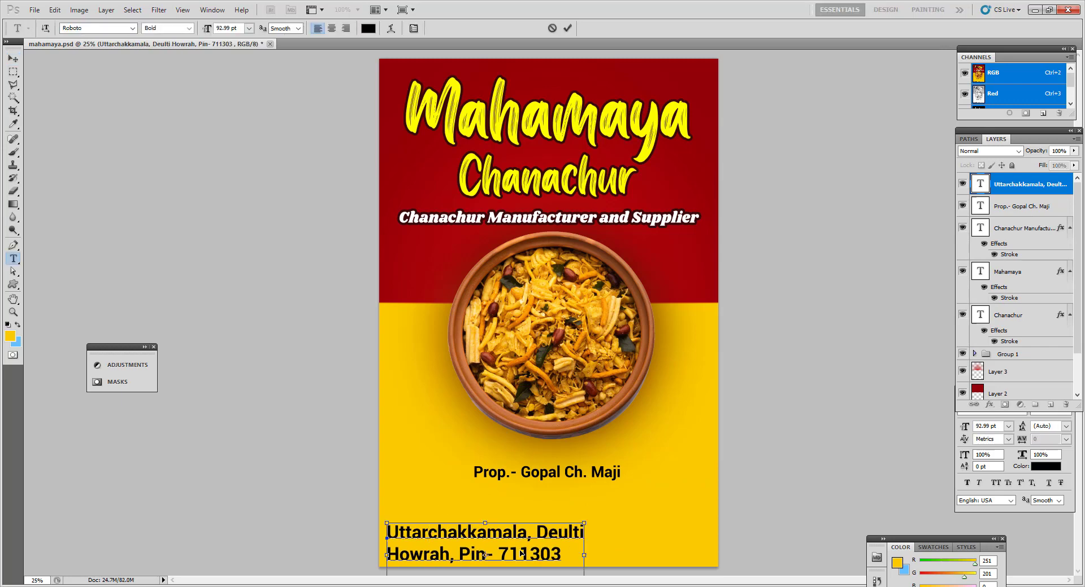
key("ctrl+a")
key("ctrl+shift+comma")
key("ctrl+shift+comma")
key("ctrl+shift+comma")
key("ctrl+shift+comma")
key("ctrl+shift+comma")
key("ctrl+shift+comma")
key("ctrl+shift+comma")
key("ctrl+shift+comma")
key("ctrl+shift+comma")
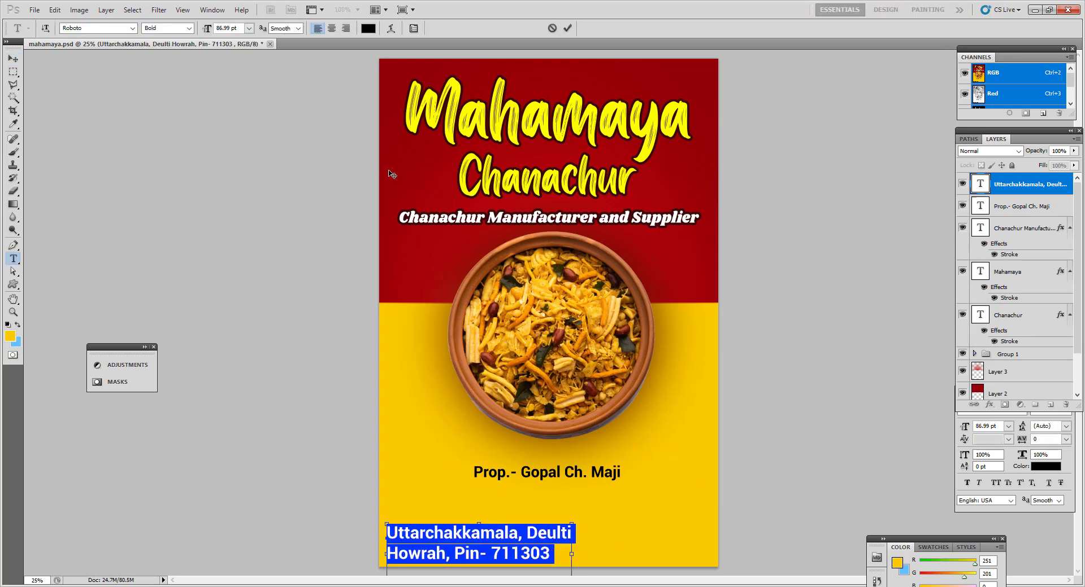
key("ctrl+shift+comma")
key("ctrl+shift+comma")
key("ctrl+shift+comma")
key("ctrl+shift+comma")
key("ctrl+shift+comma")
key("ctrl+shift+comma")
key("ctrl+shift+comma")
key("ctrl+shift+comma")
key("ctrl+shift+comma")
key("ctrl+shift+comma")
key("ctrl+shift+comma")
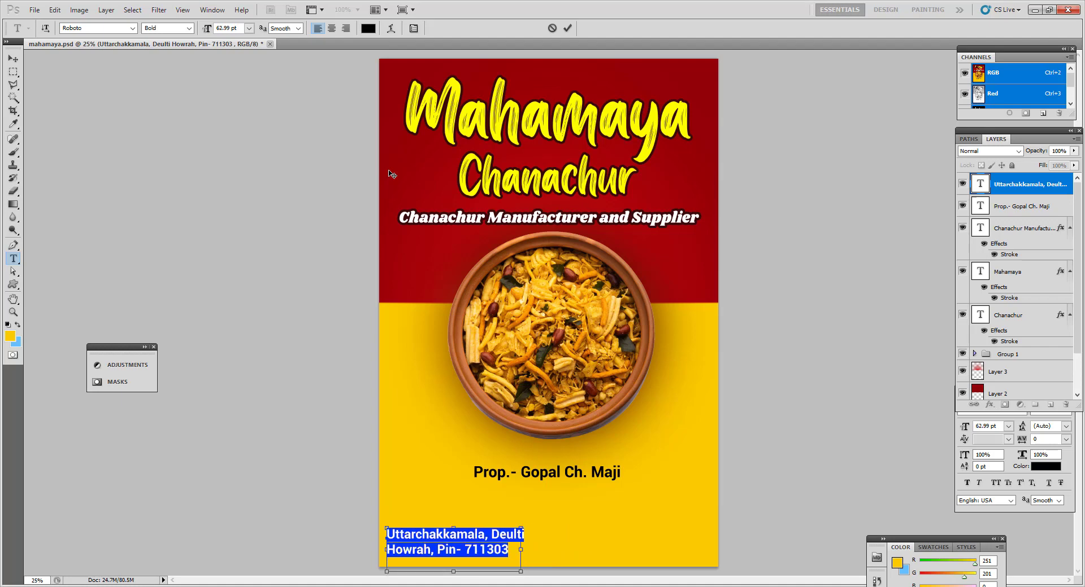
key("ctrl+shift+comma")
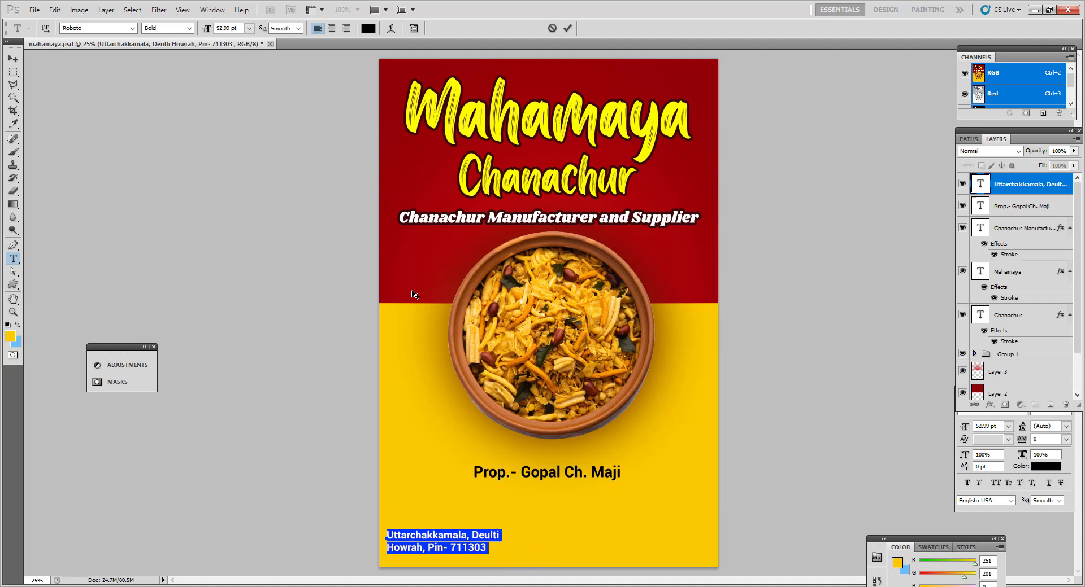
- Place the address text under the bowl and move the proprietor line to the lower-left of the yellow area
left_click(9, 61)
left_click_drag(552, 481, 584, 489)
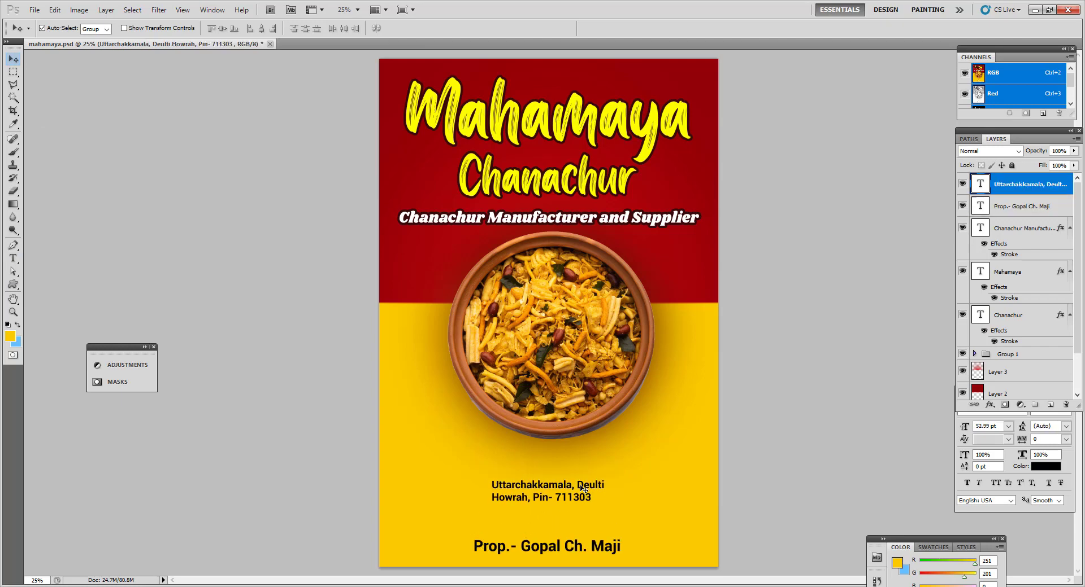
left_click_drag(557, 553, 480, 556)
- Enlarge the address text to 78.99 pt and centre-align its two lines
left_click(558, 501)
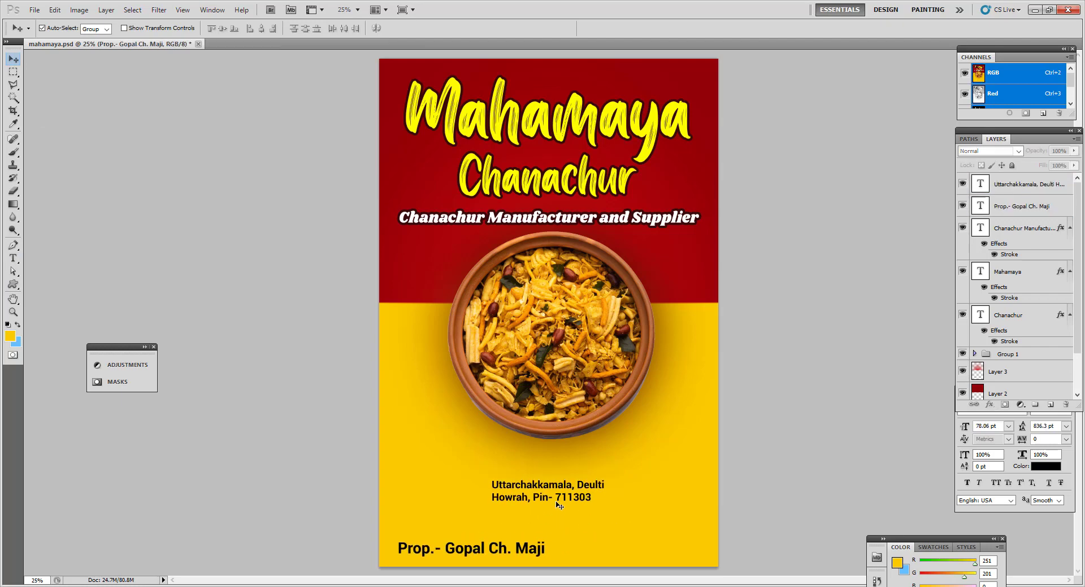
double_click(558, 502)
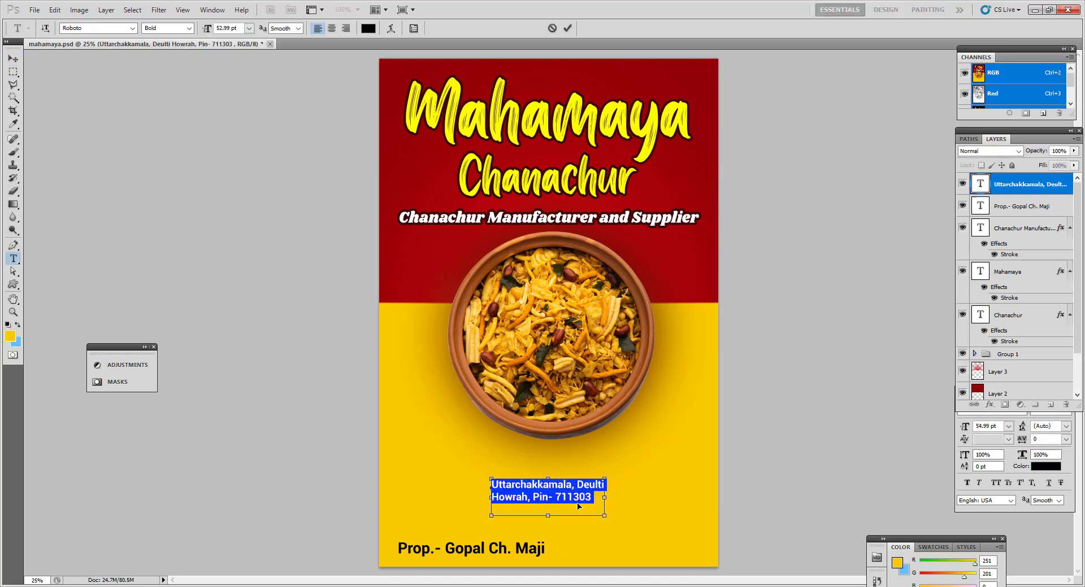
key("ctrl+shift+period")
key("ctrl+shift+period")
key("ctrl+shift+period")
key("ctrl+shift+period")
key("ctrl+shift+period")
key("ctrl+shift+period")
key("ctrl+shift+period")
key("ctrl+shift+period")
key("ctrl+shift+period")
key("ctrl+shift+period")
key("ctrl+shift+period")
key("ctrl+shift+period")
key("ctrl+shift+period")
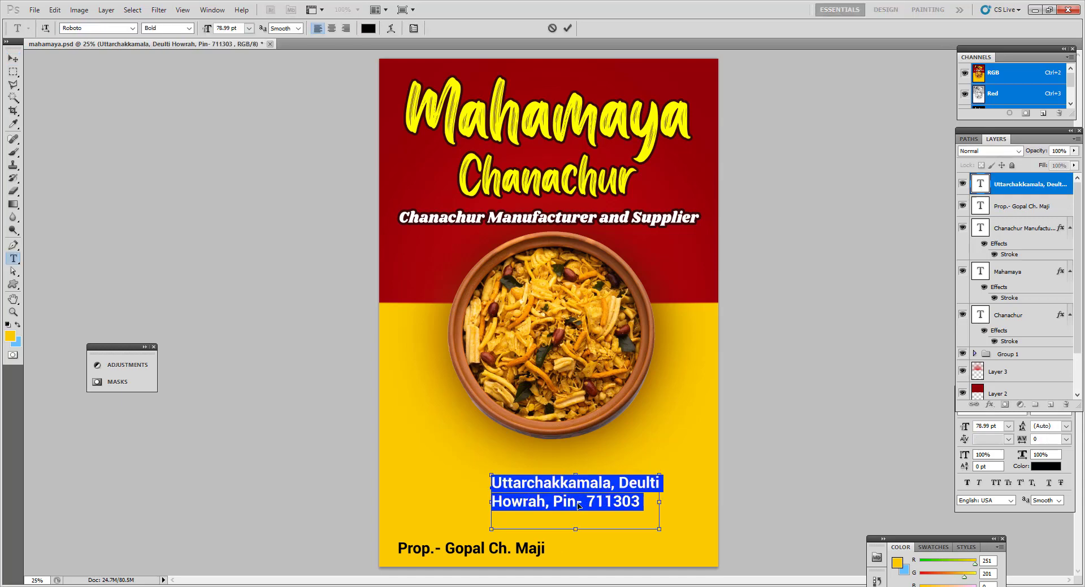
left_click(333, 29)
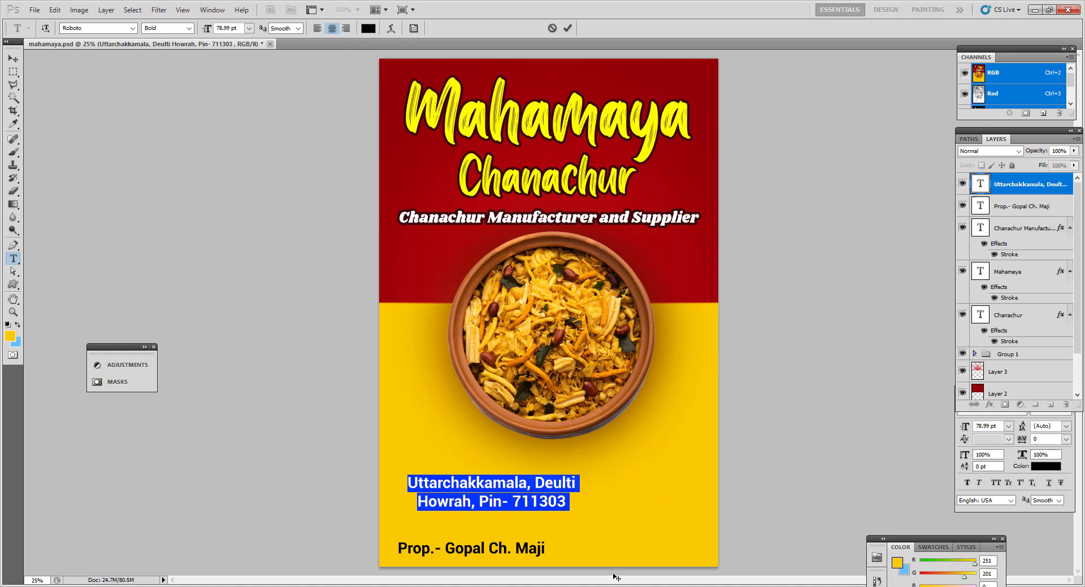
- Centre the address under the bowl and insert the city name with a comma before the pin code
left_click(569, 486)
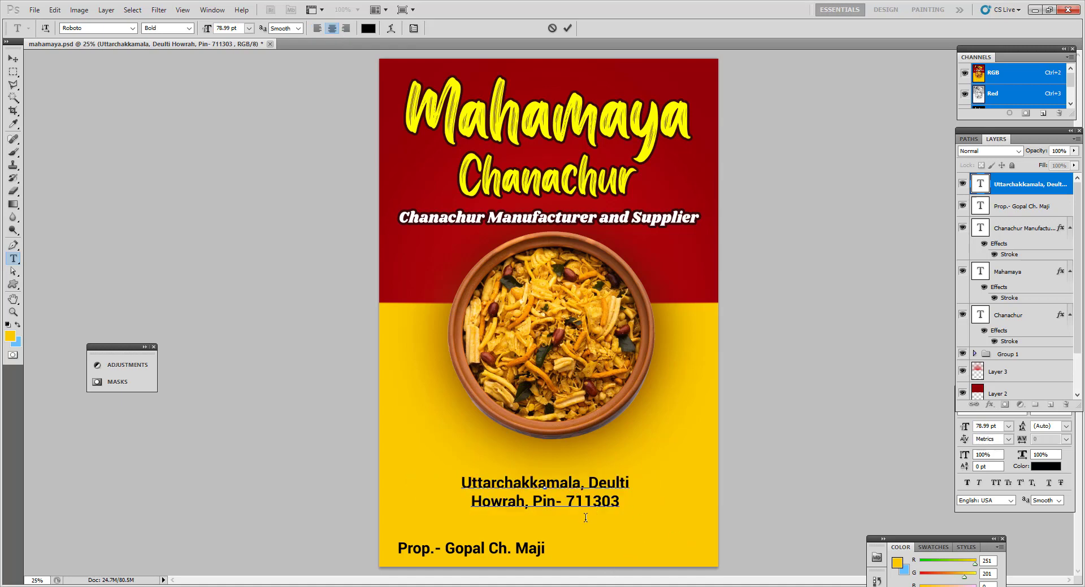
type("Kolkata")
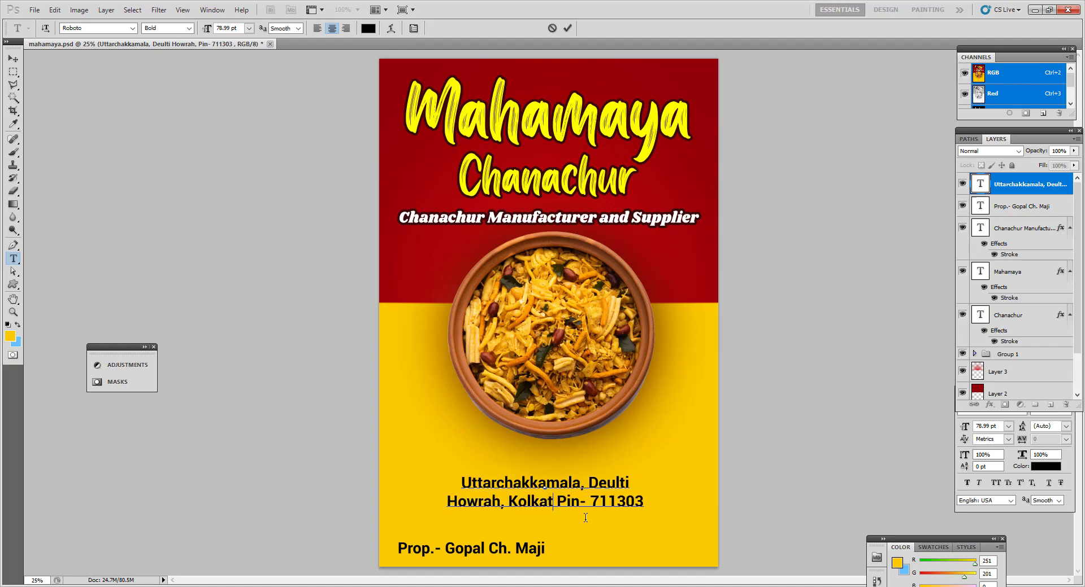
key("BackSpace")
type(",")
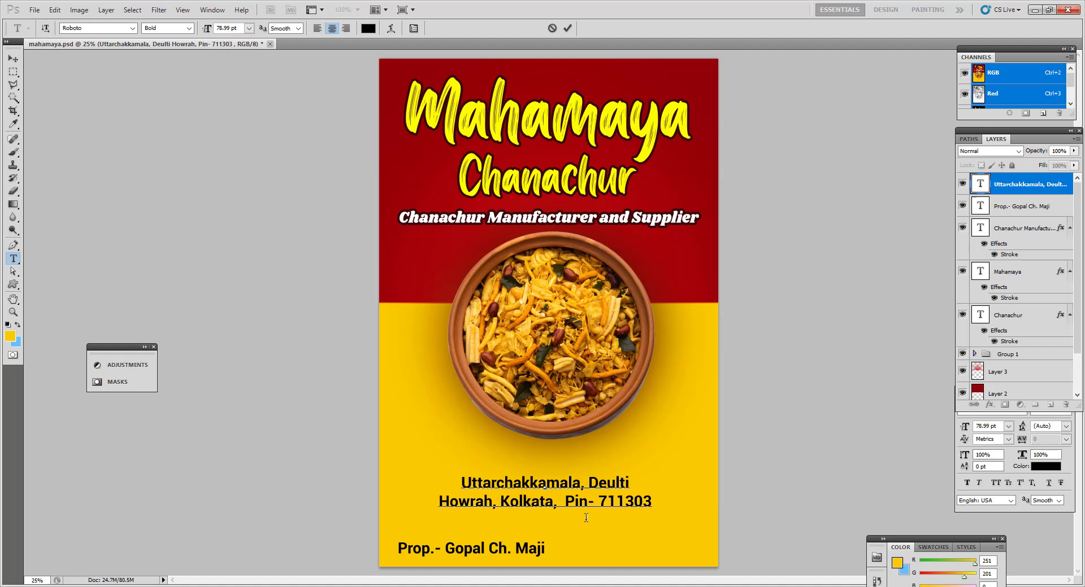
key("BackSpace")
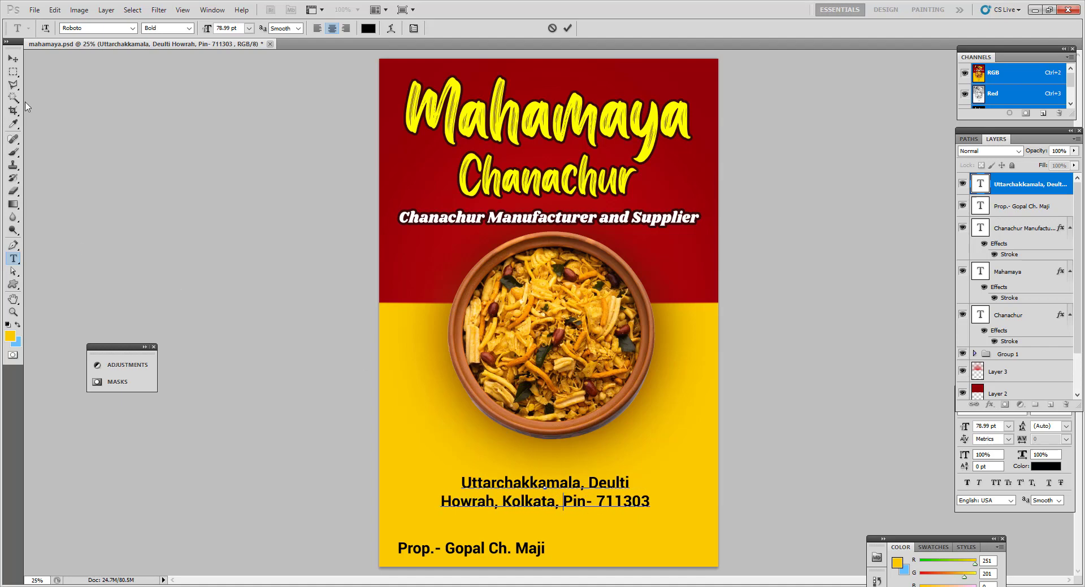
- Nudge the bowl group down slightly, and try a duplicate of the proprietor line beside the original before removing it
left_click(13, 58)
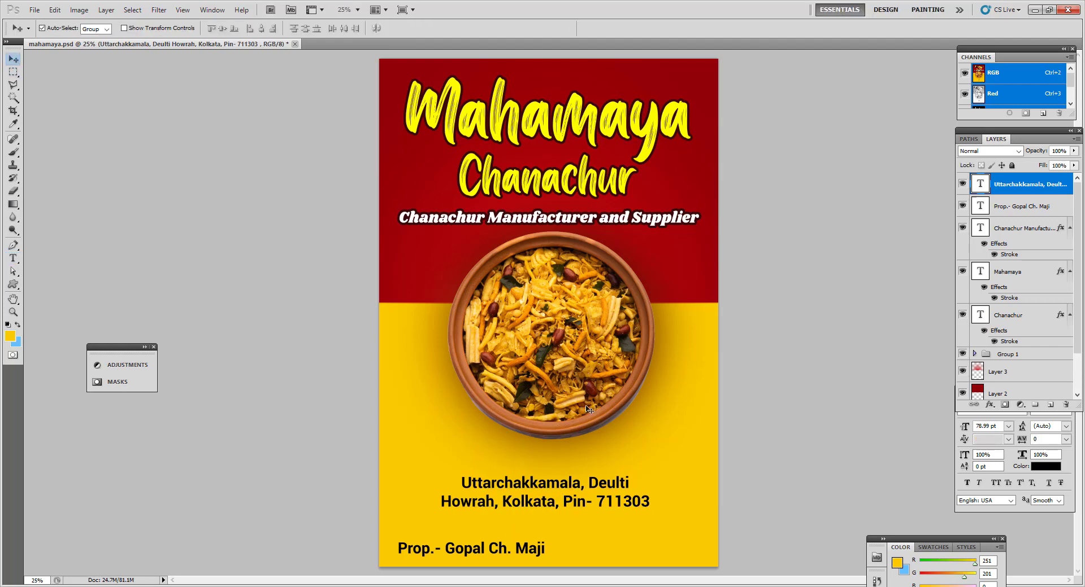
left_click_drag(568, 394, 566, 400)
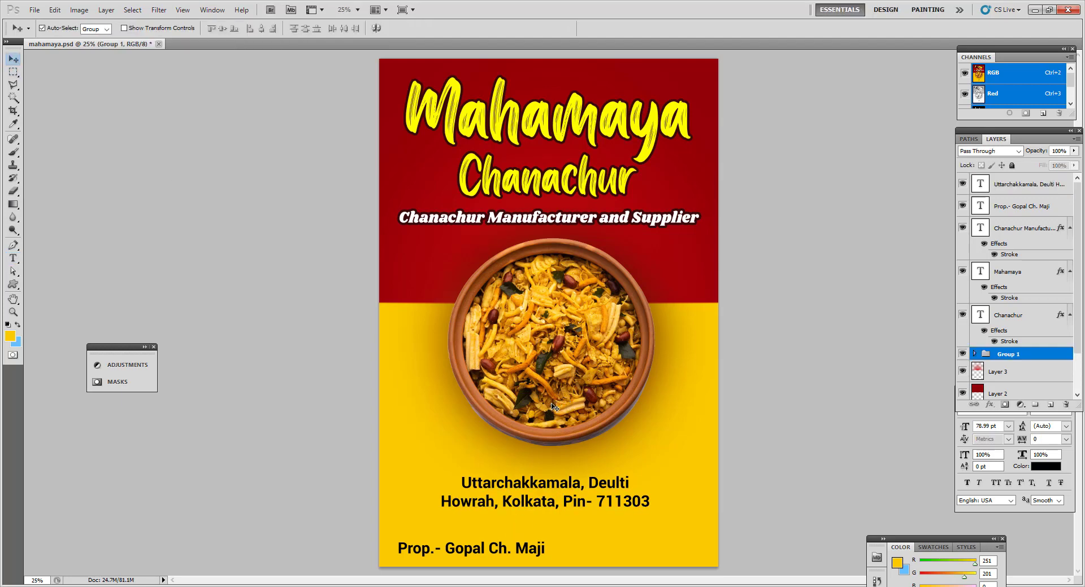
left_click_drag(518, 549, 657, 554)
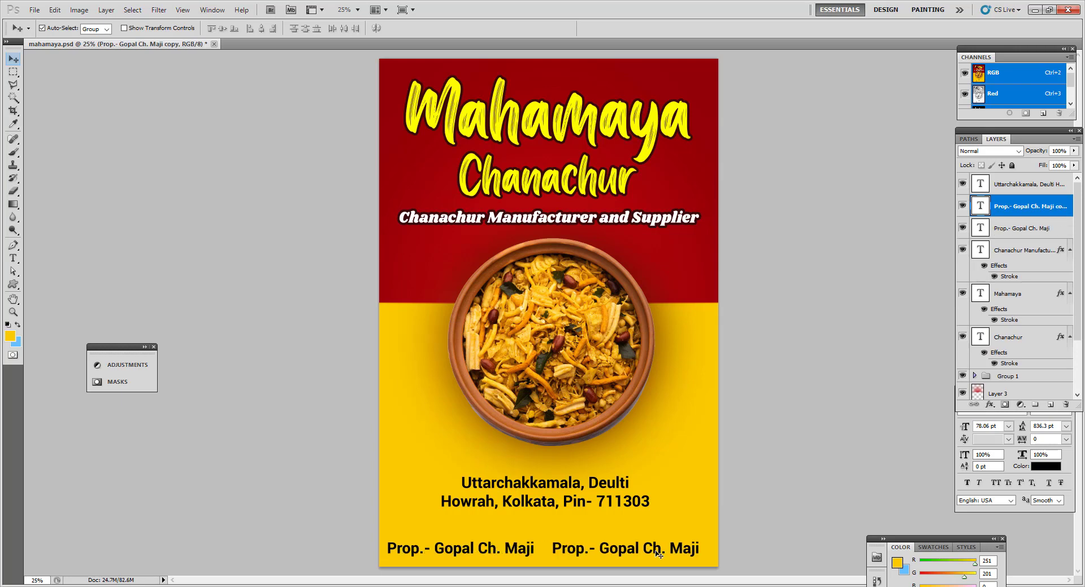
key("Delete")
- Duplicate the address text just below the original and select all of the copy's text
left_click_drag(568, 498, 533, 530)
key("t")
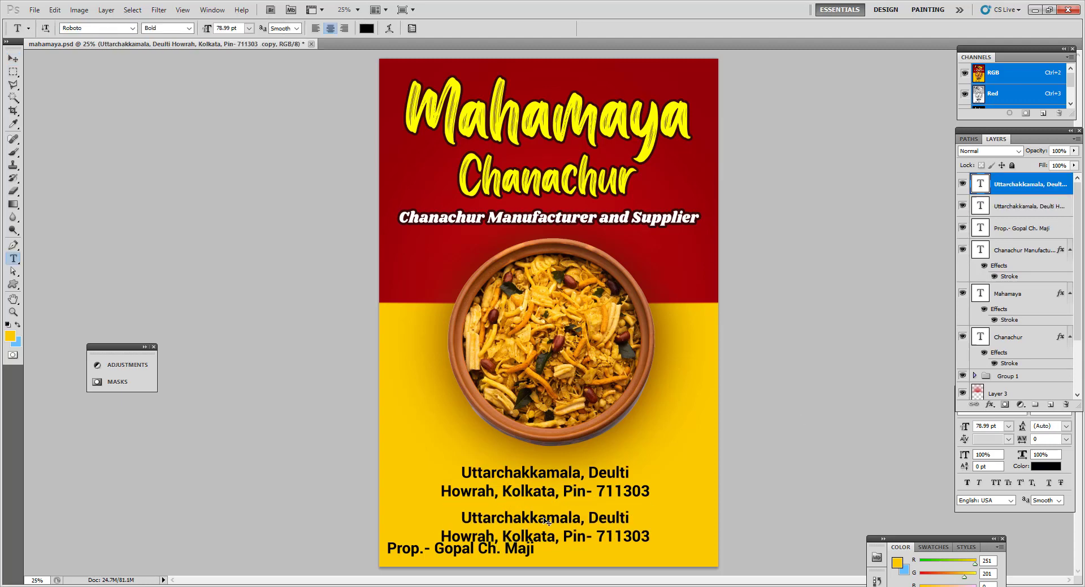
left_click(547, 522)
key("ctrl+a")
- Copy the mobile numbers line from the Notepad notes and replace the duplicated address text with it
key("alt+Tab")
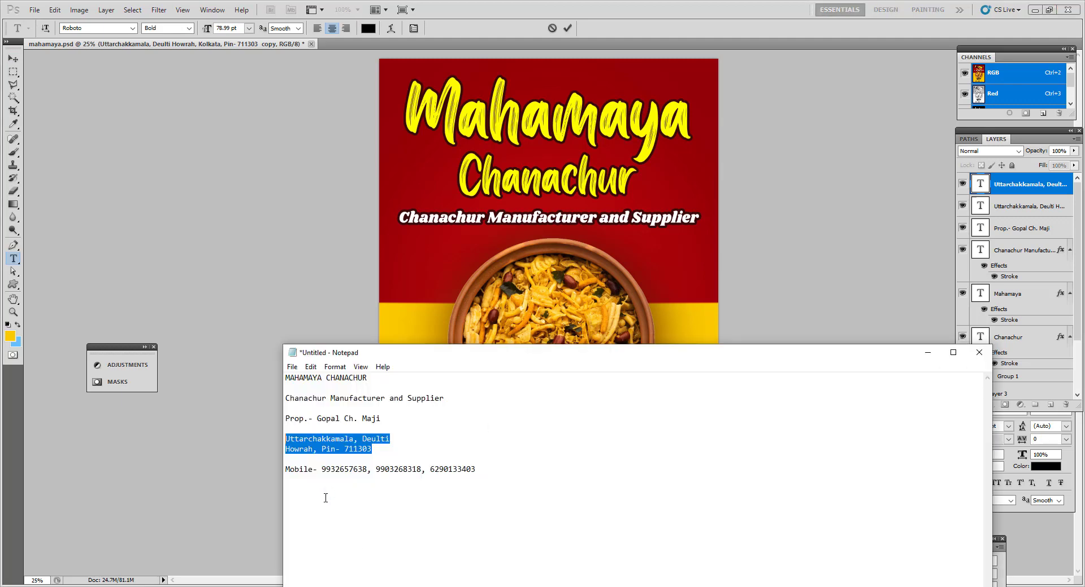
left_click(338, 469)
left_click_drag(320, 470, 235, 495)
left_click(797, 5)
left_click(523, 519)
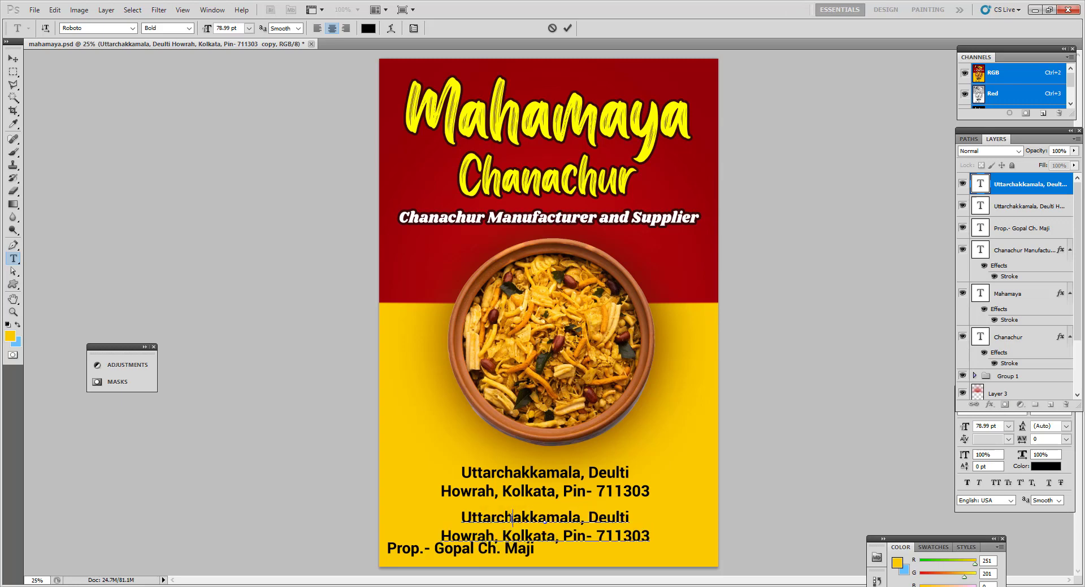
key("ctrl+a")
key("ctrl+v")
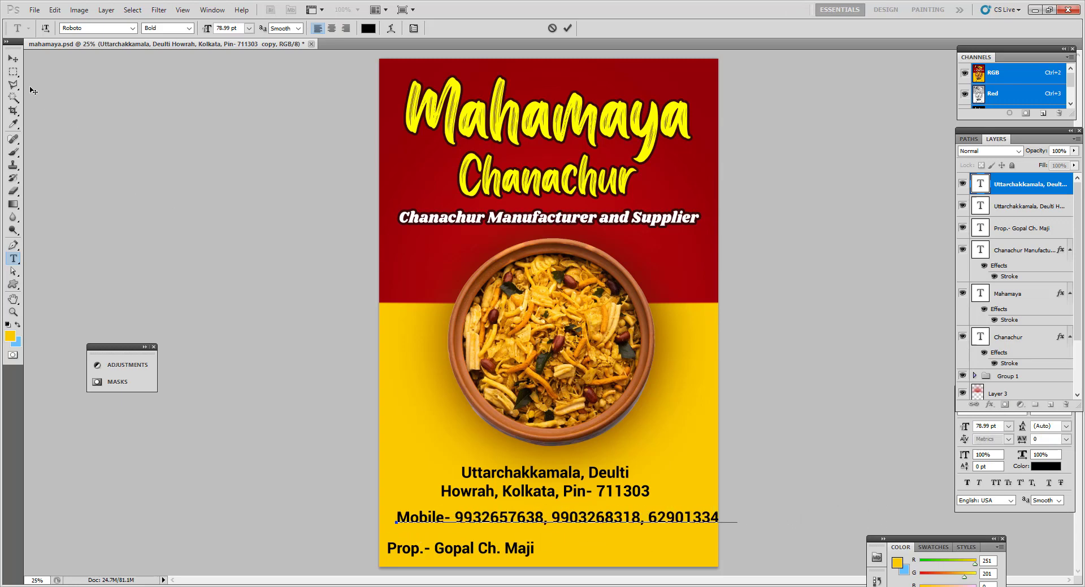
- Shrink the mobile numbers line to 70.26 pt so it fits within the canvas width
left_click(13, 58)
key("ctrl+t")
left_click_drag(737, 510, 700, 512)
key("Return")
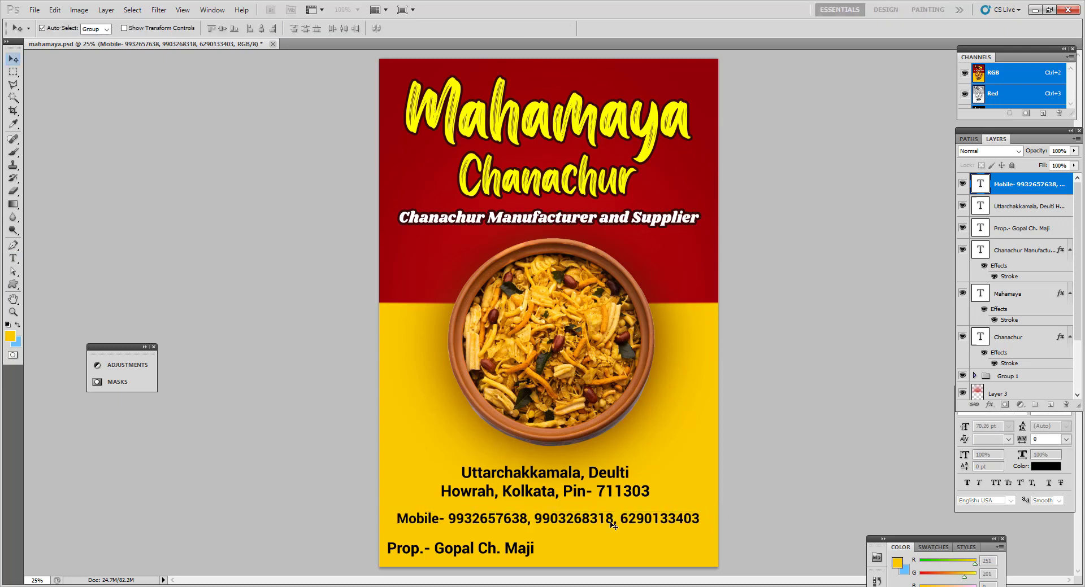
- Centre the proprietor line along the canvas's bottom edge and nudge the mobile numbers line down slightly
left_click_drag(524, 552, 606, 553)
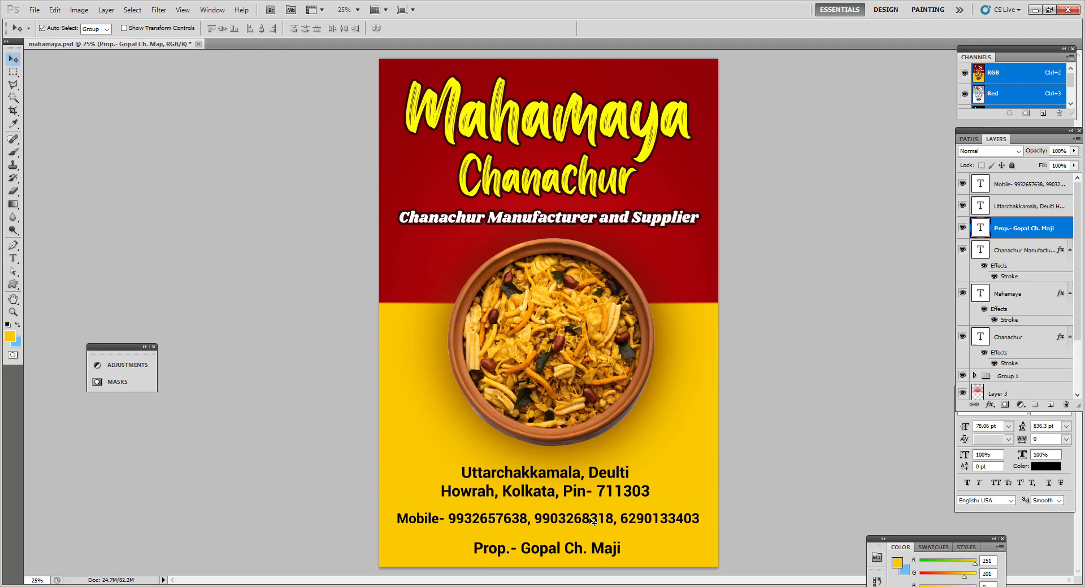
left_click_drag(593, 522, 592, 527)
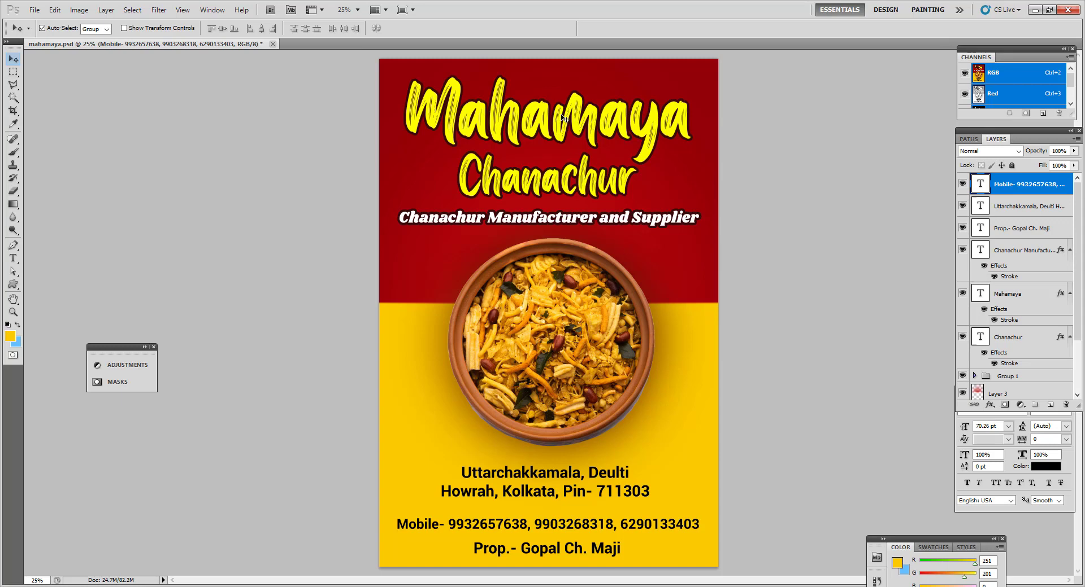
- Scale the Mahamaya and Chanachur titles together to 97.62% and nudge them up slightly
left_click(555, 190)
left_click(654, 175, "shift")
key("ctrl+t")
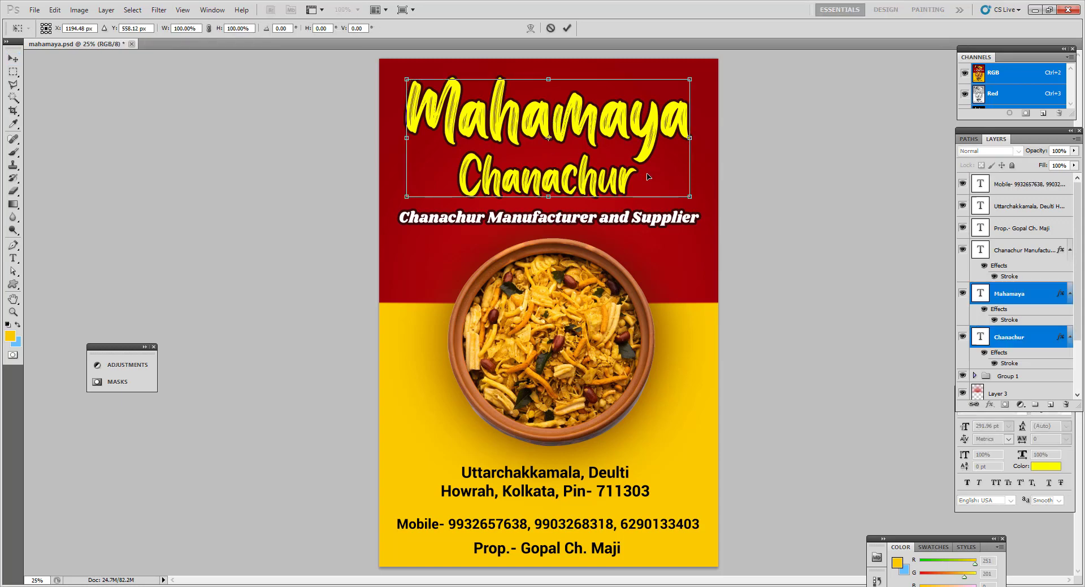
left_click_drag(690, 196, 682, 193)
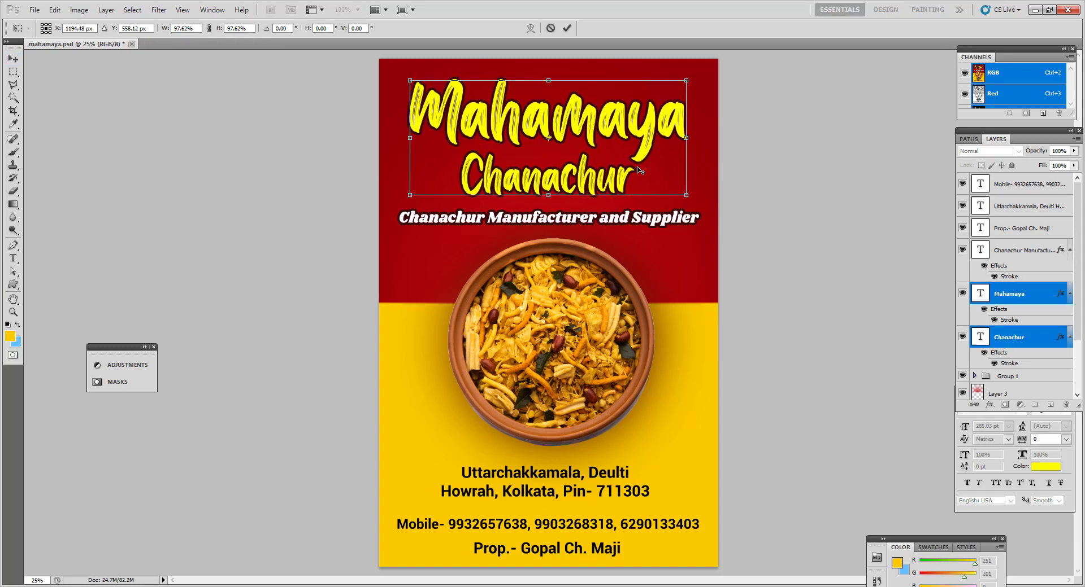
key("Return")
key("shift+Up")
key("shift+Up")
- Nudge the Chanachur Manufacturer and Supplier tagline up slightly
left_click(639, 218)
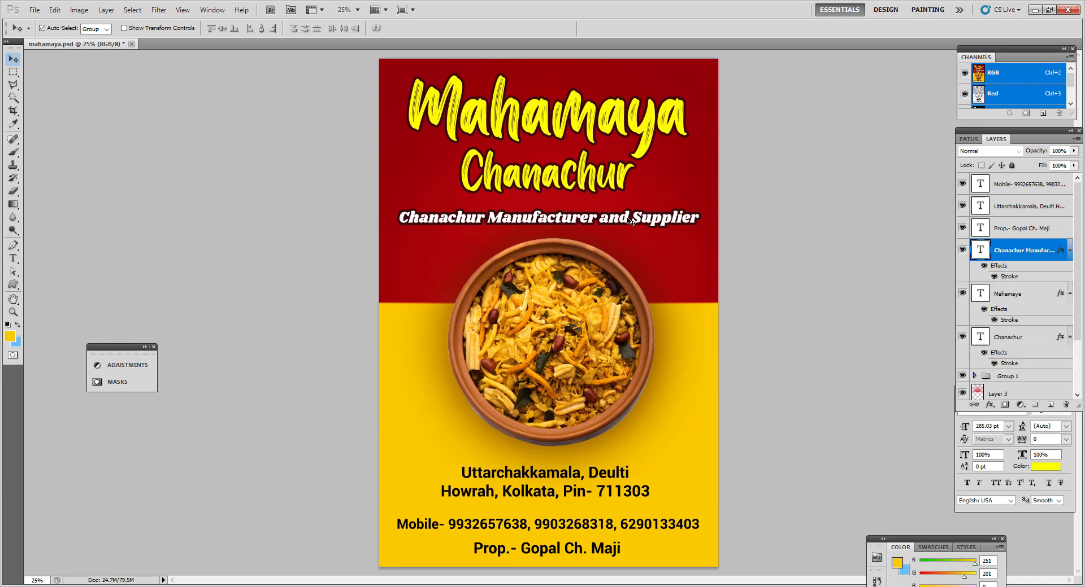
key("shift+Up")
key("shift+Up")
left_click(589, 305)
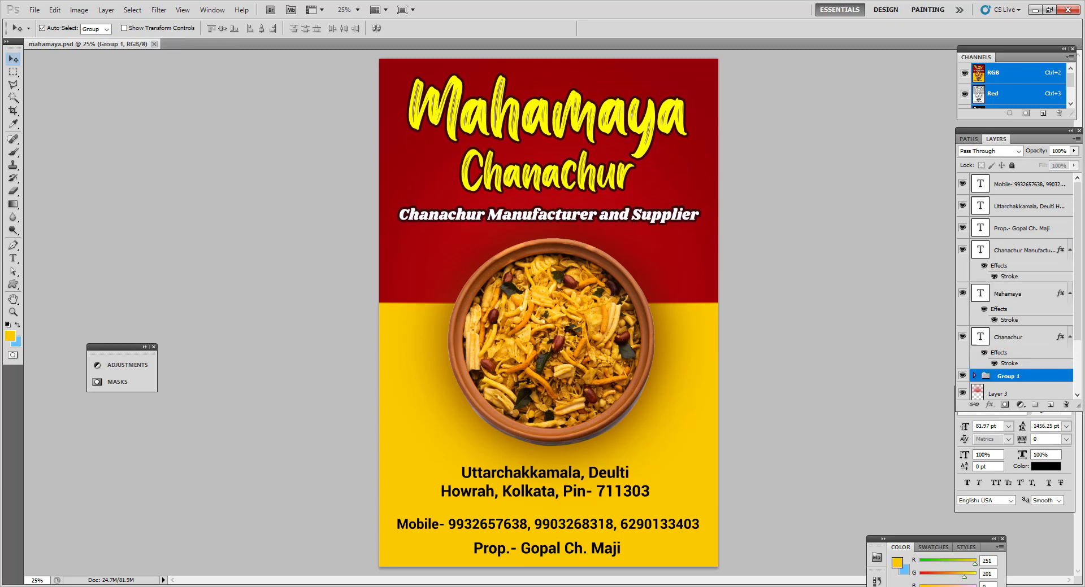
left_click(552, 533)
left_click(583, 540)
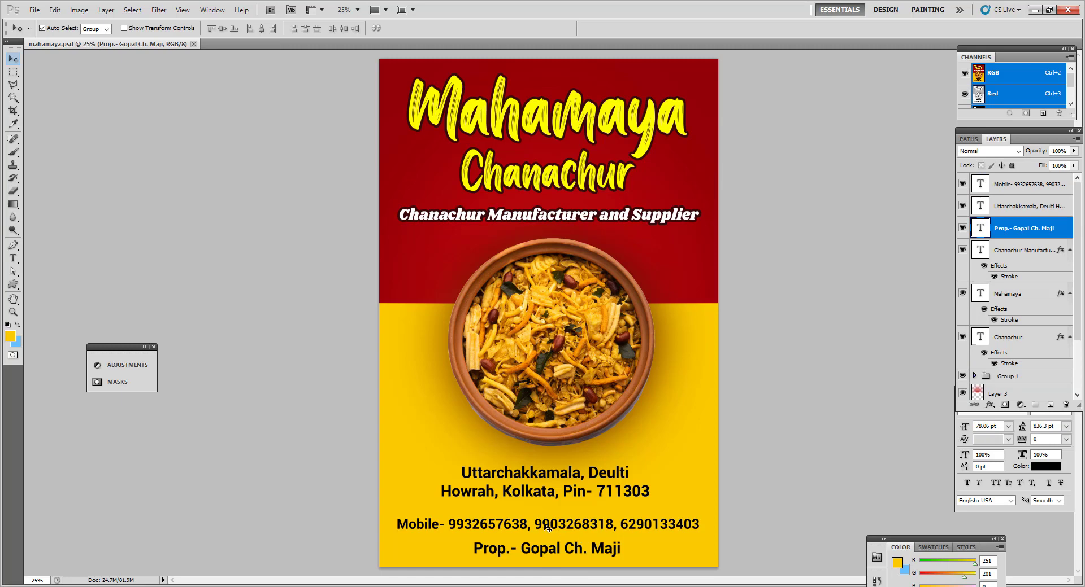
- Move the hidden reference image on Layer 1 to the top of the layer stack and make it visible
scroll(1015, 389, "down", 3)
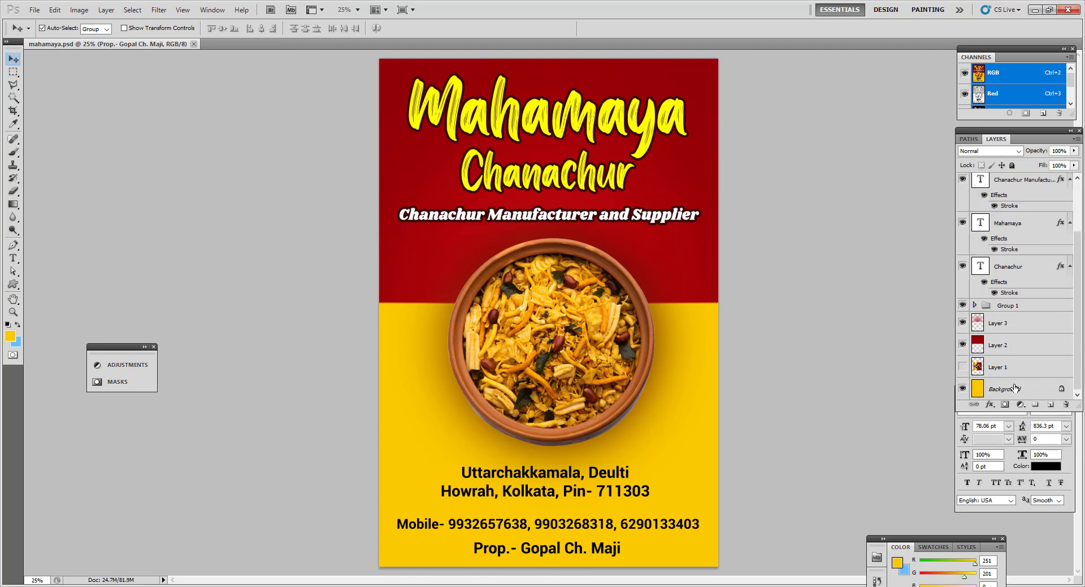
left_click(962, 367)
left_click(962, 367)
left_click_drag(1004, 370, 1001, 187)
left_click(963, 184)
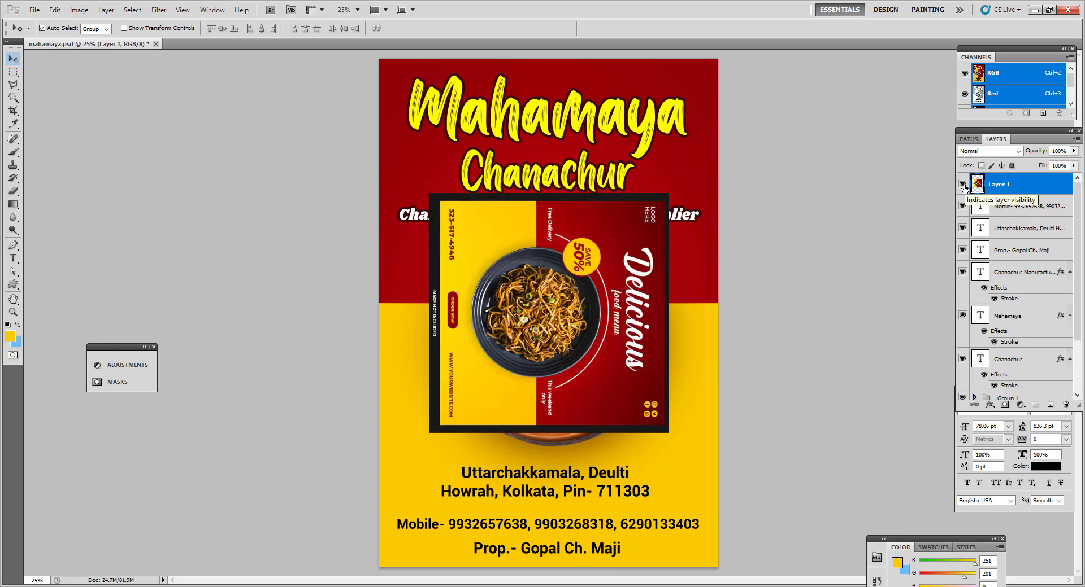
- Hide the reference image on Layer 1 and scale the bowl group down slightly about its centre
left_click(963, 184)
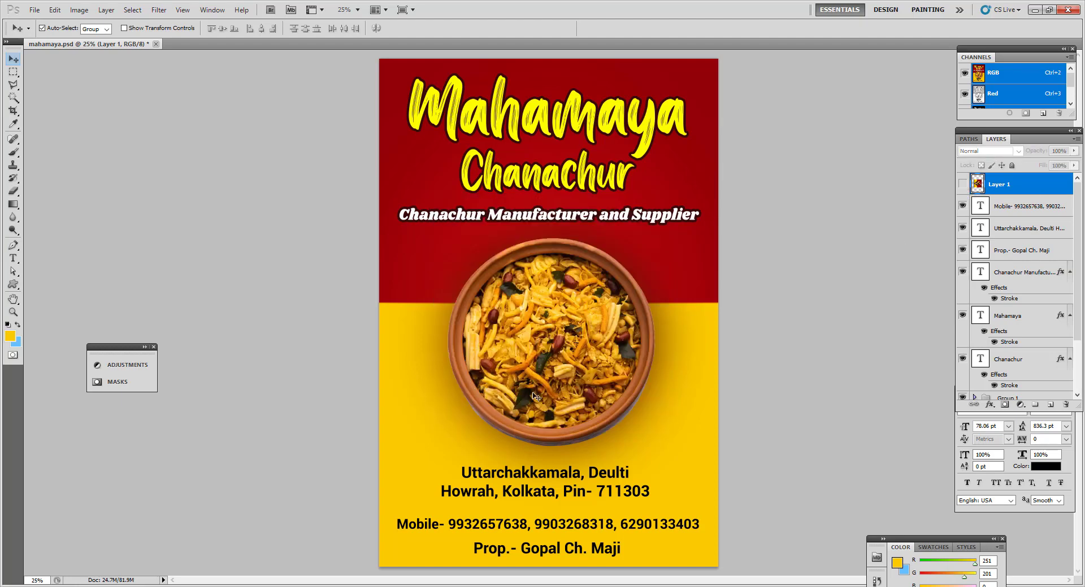
left_click(533, 396)
key("ctrl+t")
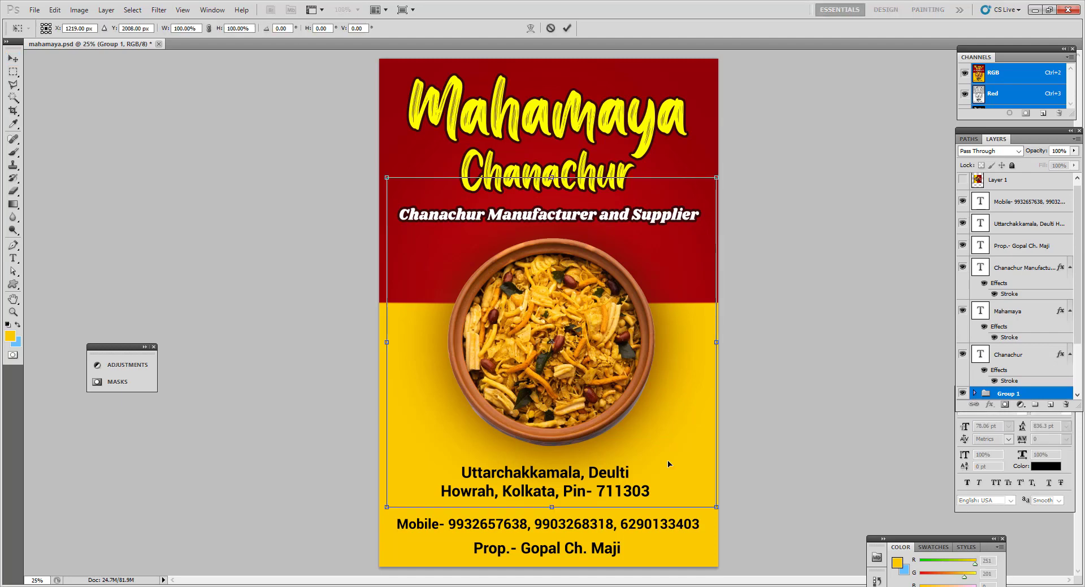
left_click_drag(717, 513, 715, 494)
key("Return")
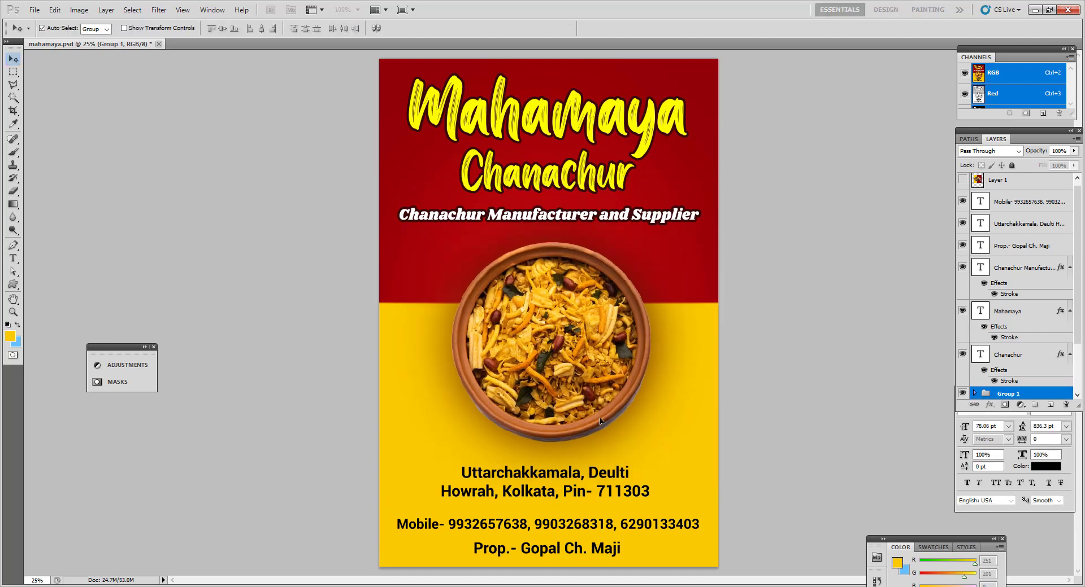
- Save the PSD and save a JPEG copy as mahamaya.jpg in the mahamaya folder, at Maximum quality 12 with Baseline ("Standard") format
left_click(593, 411, "alt")
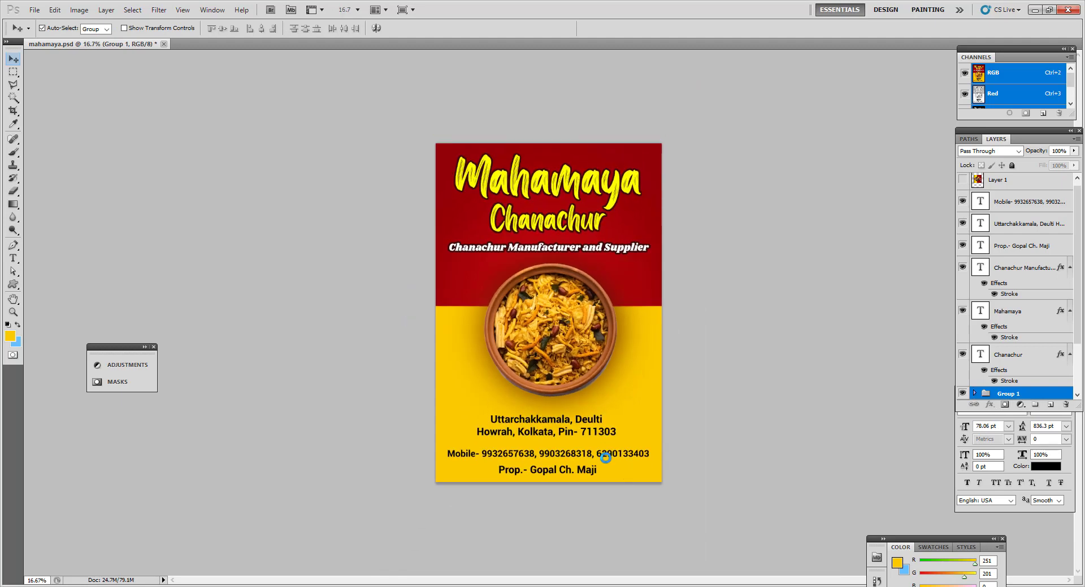
key("ctrl+s")
key("ctrl+shift+s")
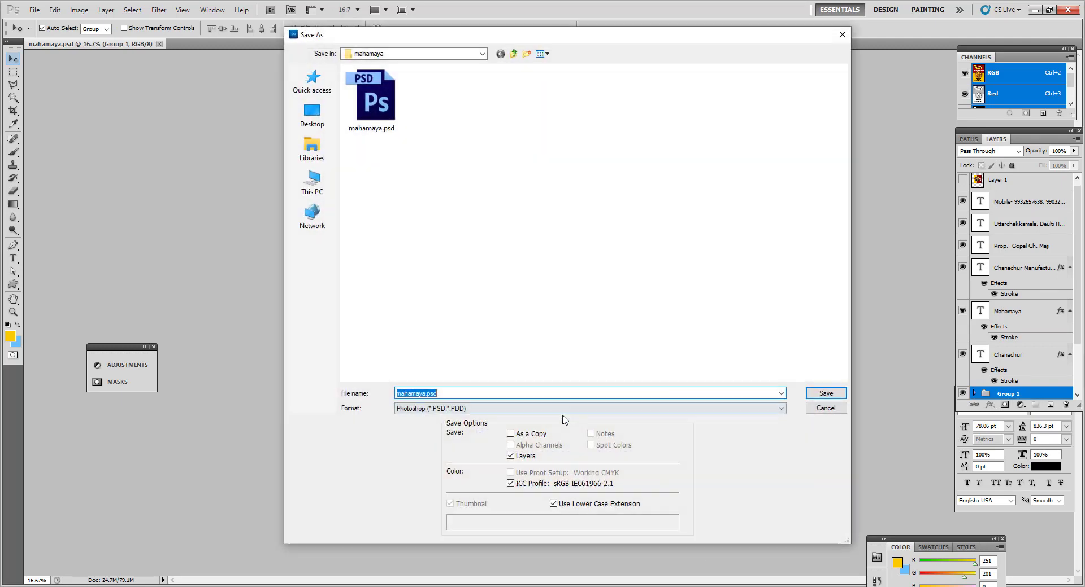
left_click(551, 409)
left_click(433, 479)
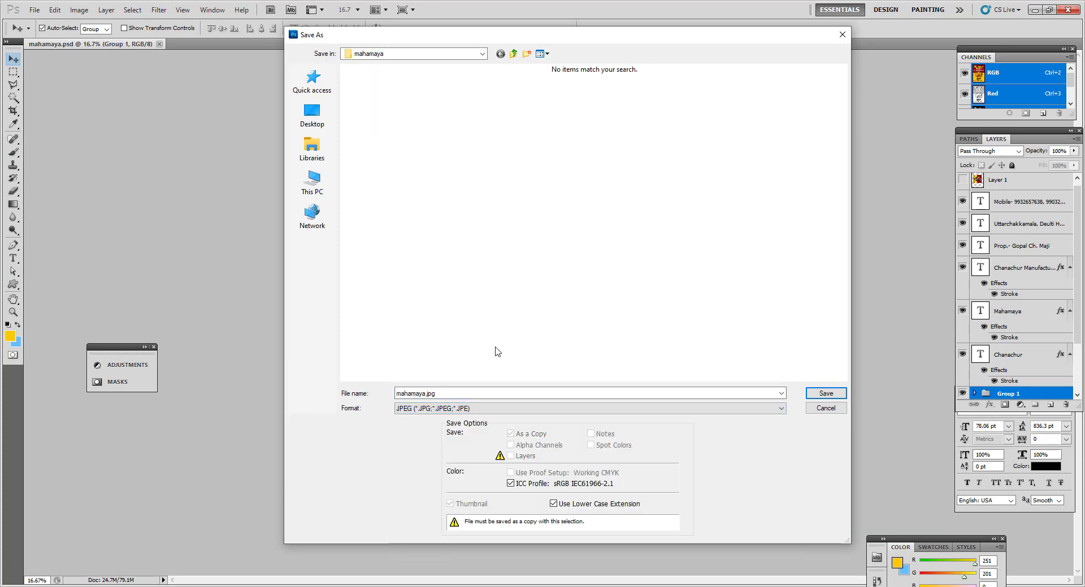
left_click(826, 394)
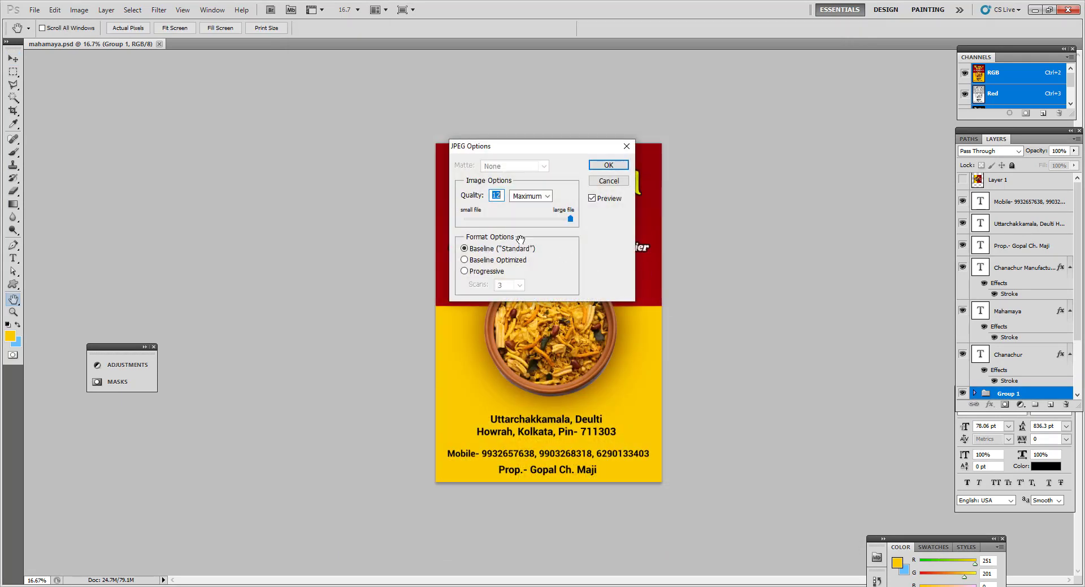
left_click(609, 166)
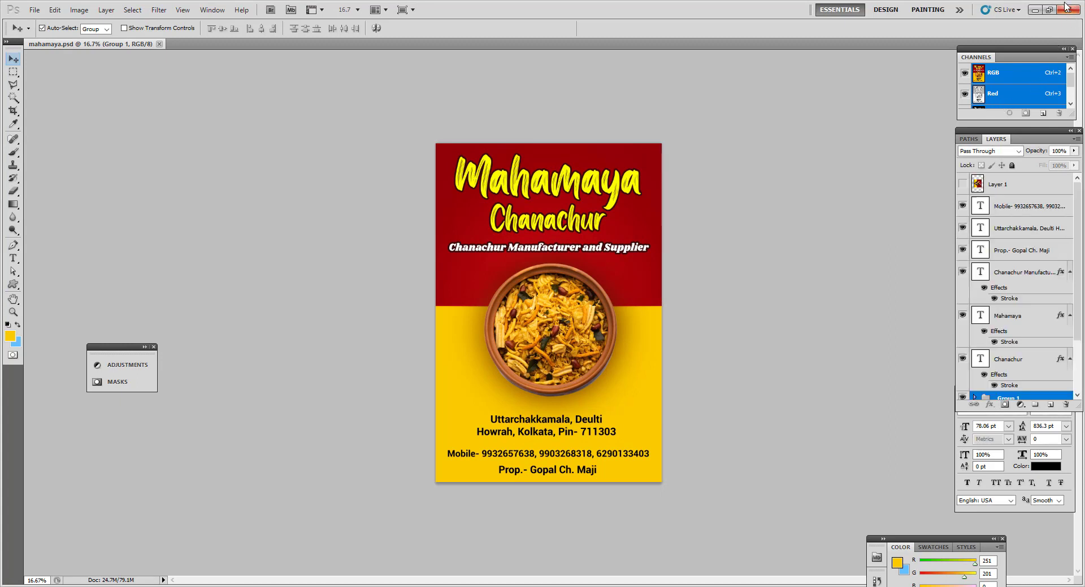
left_click(1035, 10)
left_click(942, 586)
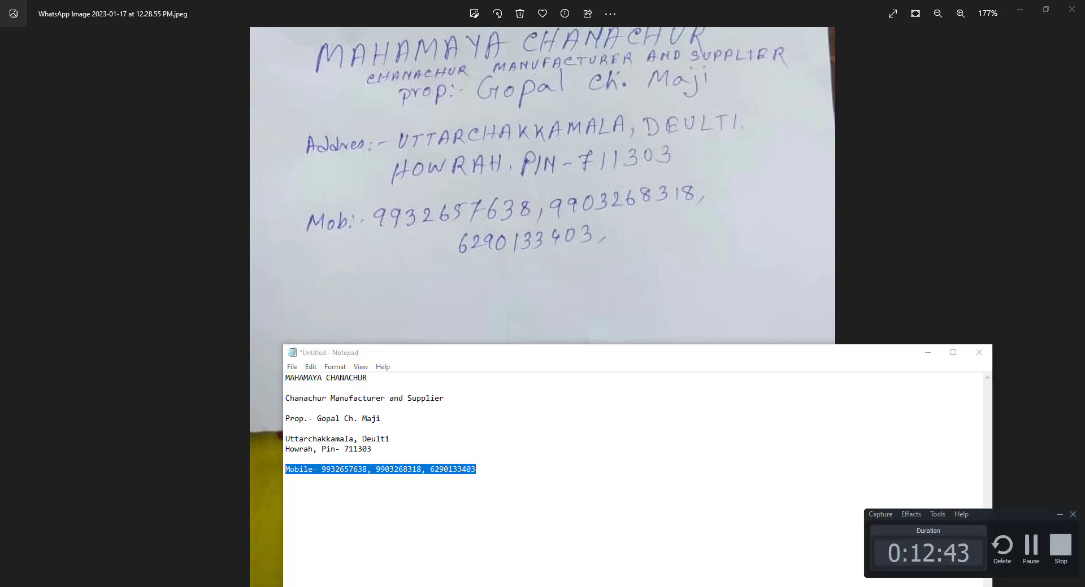